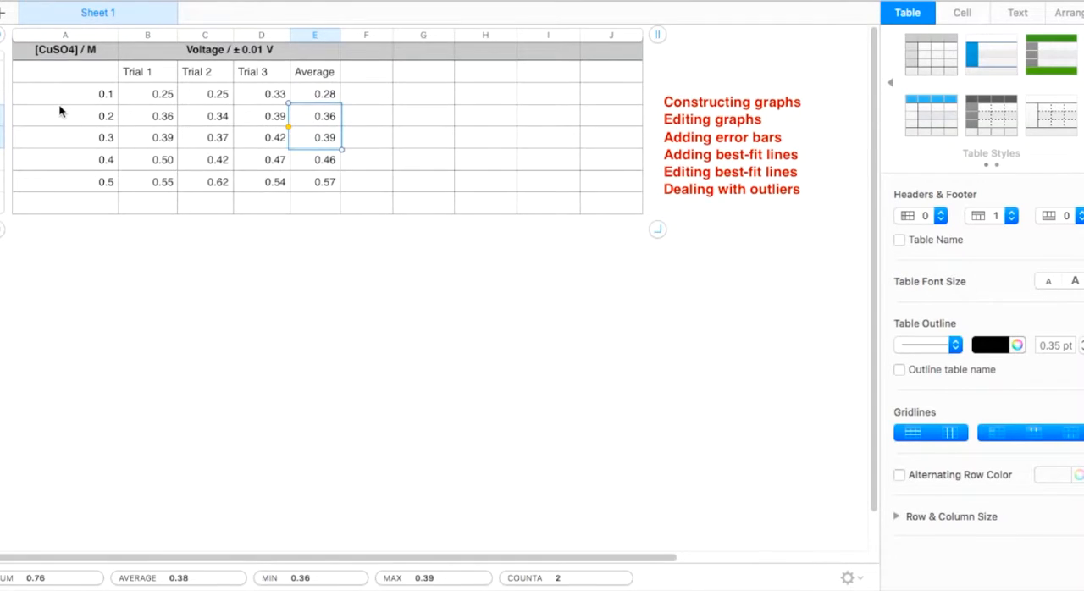
# Step: Examine the concentration column, the voltage trial columns and the formula behind the 0.1 M average
pyautogui.click(77, 51)
pyautogui.moveTo(78, 50); pyautogui.dragTo(79, 178)
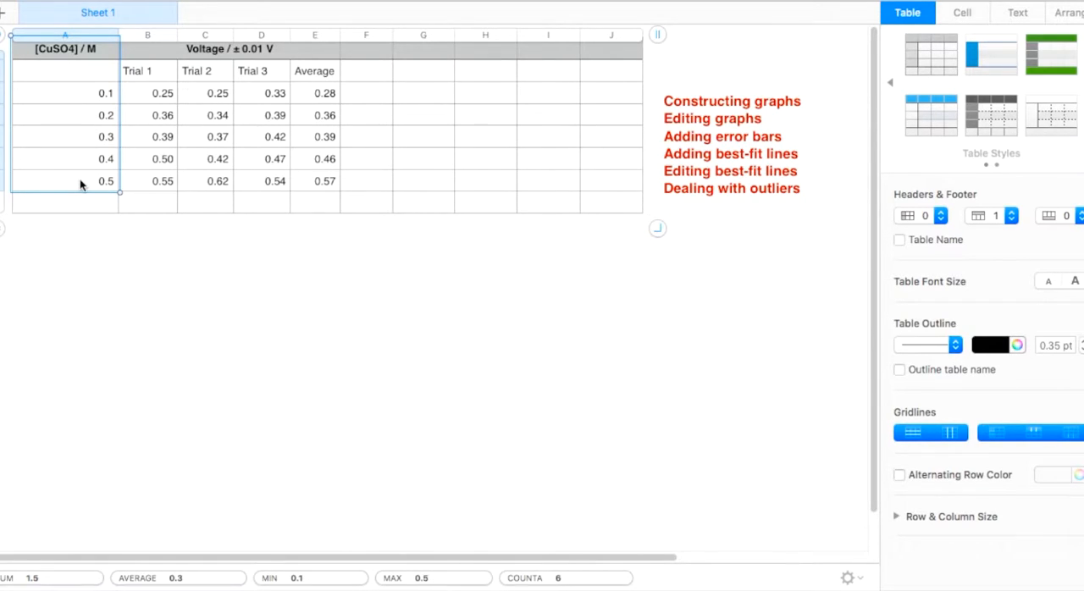
pyautogui.click(216, 51)
pyautogui.moveTo(216, 51); pyautogui.dragTo(216, 184)
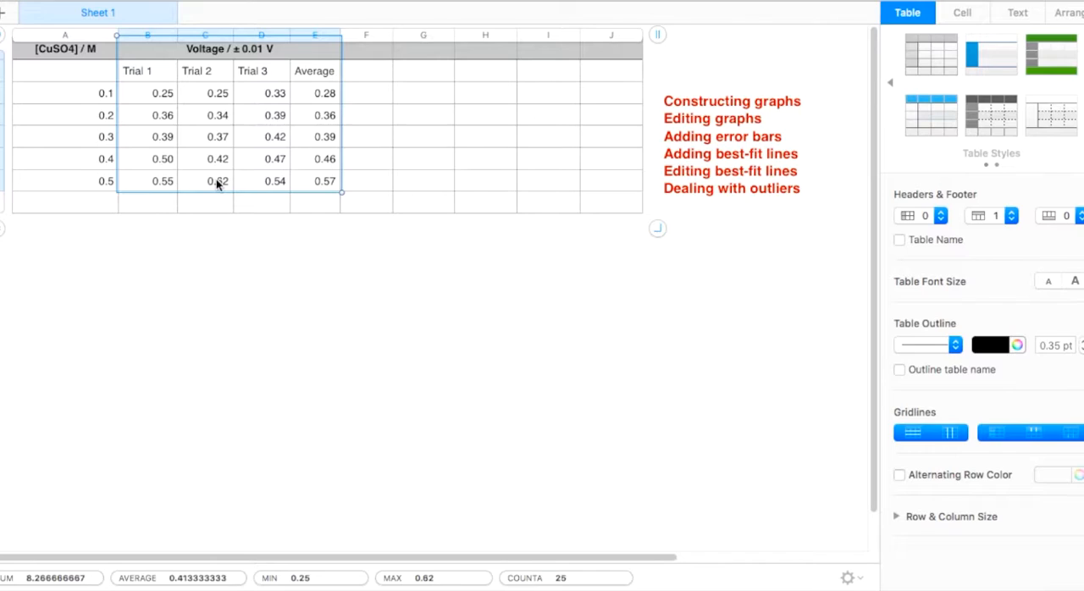
pyautogui.click(369, 102)
pyautogui.click(314, 102)
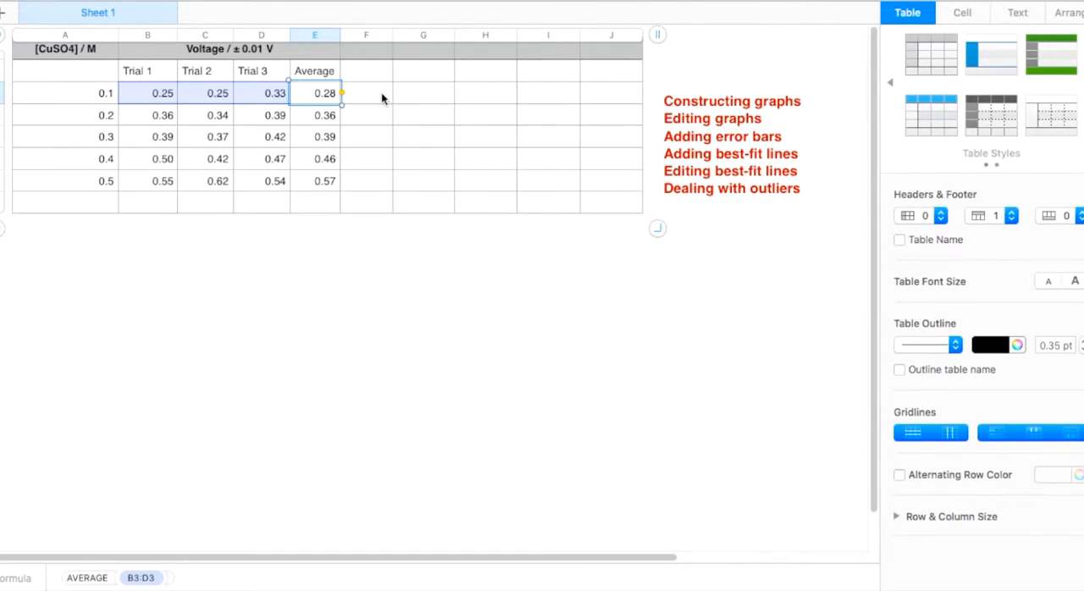
# Step: Insert a 2D scatter chart of the average voltages against the 0.1–0.5 concentrations, place it below the table and delete its legend
pyautogui.moveTo(73, 94); pyautogui.dragTo(75, 179)
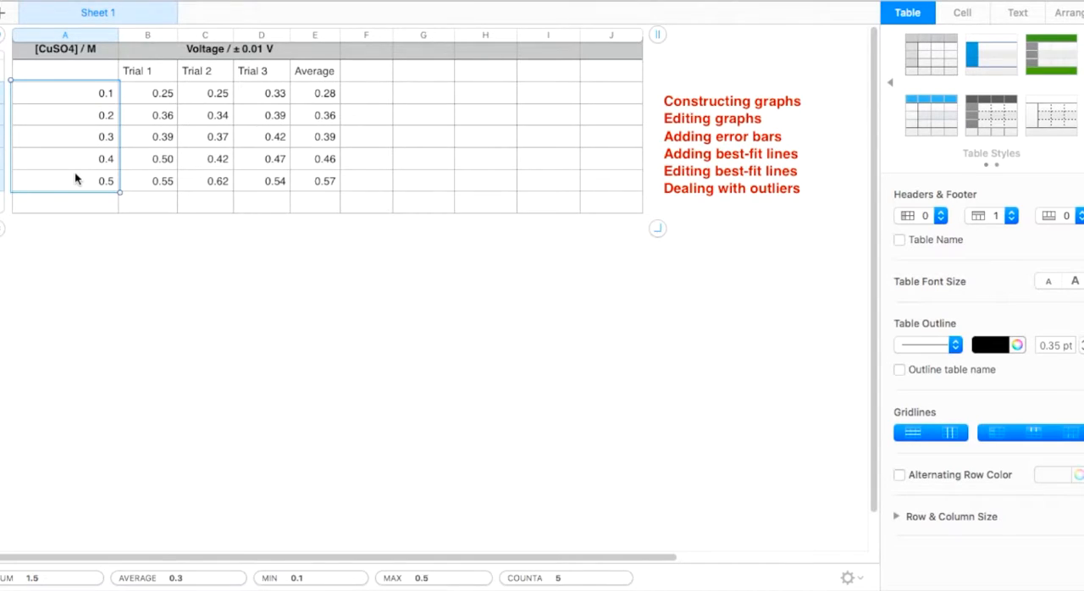
pyautogui.keyDown('super'); pyautogui.click(319, 94); pyautogui.keyUp('super')
pyautogui.moveTo(318, 94); pyautogui.dragTo(315, 182)
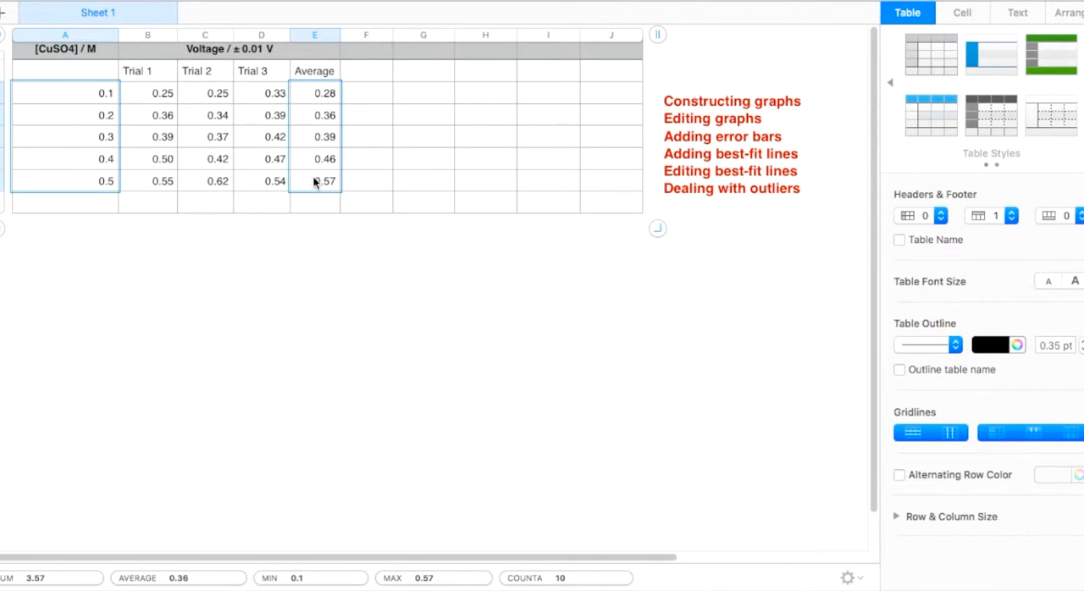
pyautogui.moveTo(359, 6)
pyautogui.click(359, 10)
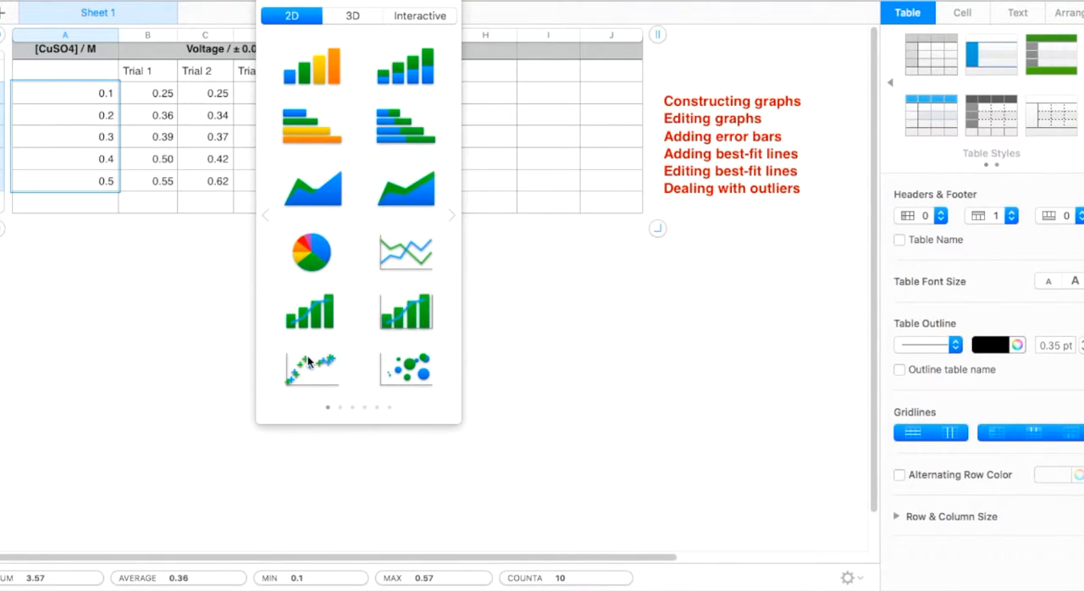
pyautogui.click(309, 361)
pyautogui.moveTo(324, 265); pyautogui.dragTo(422, 233)
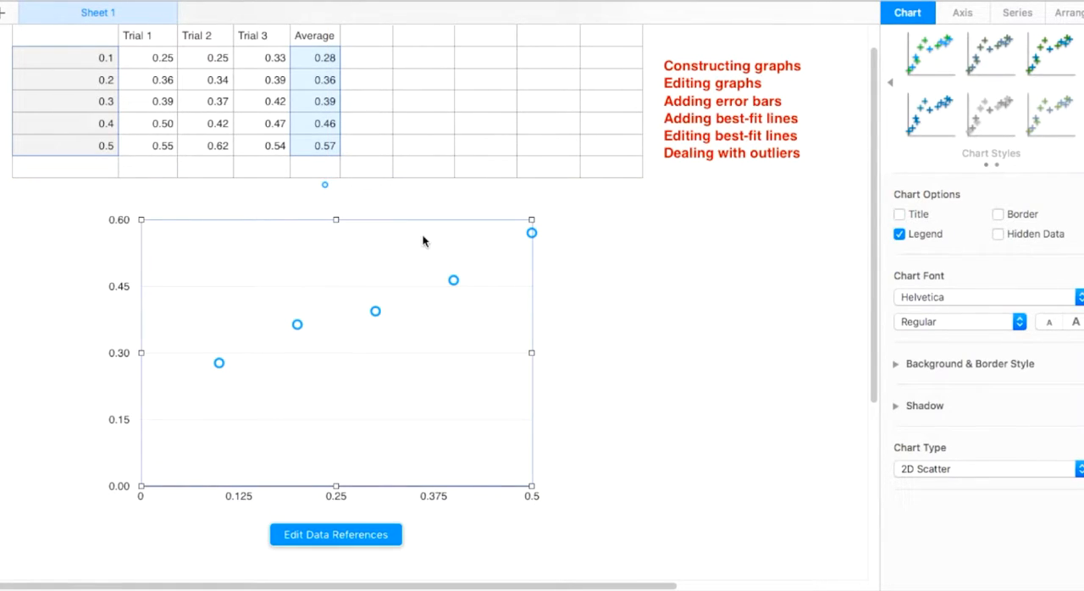
pyautogui.click(325, 186)
pyautogui.click(325, 186)
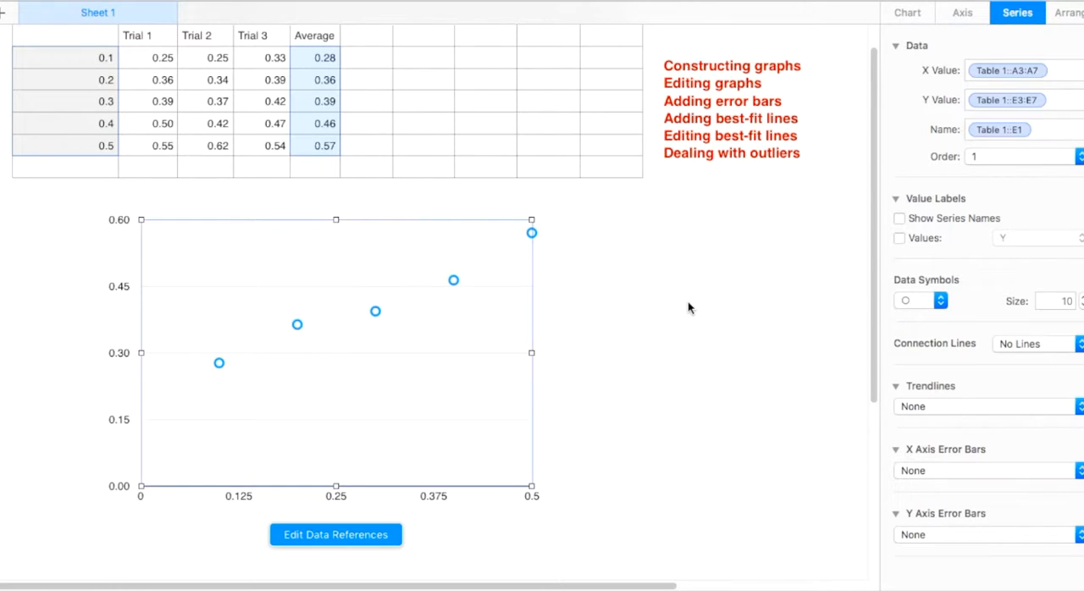
# Step: Set the scatter chart's data symbols to size 3 and fill them with black
pyautogui.click(531, 234)
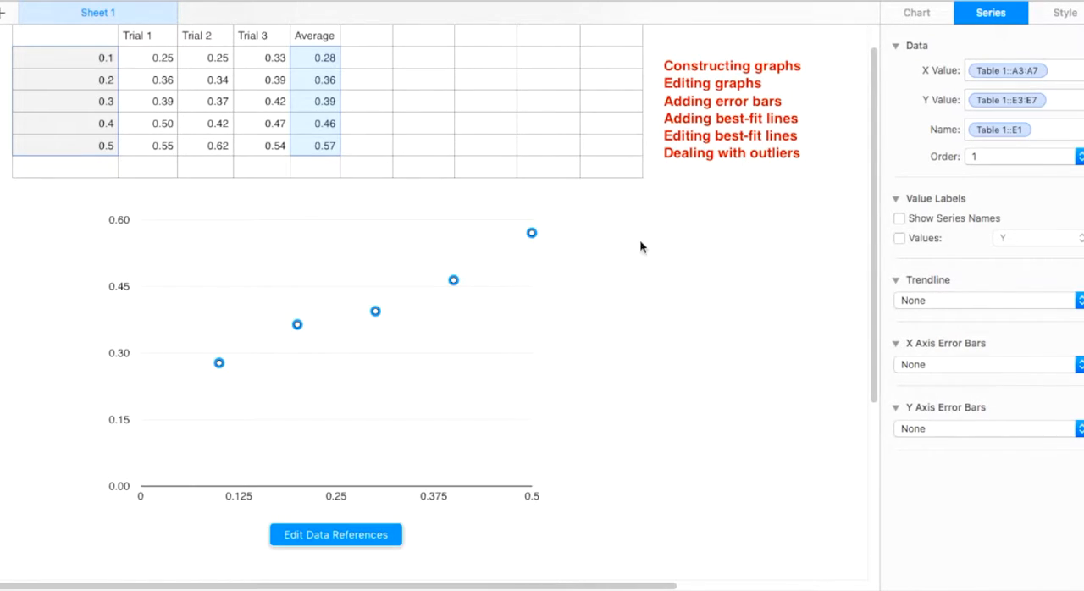
pyautogui.click(1059, 15)
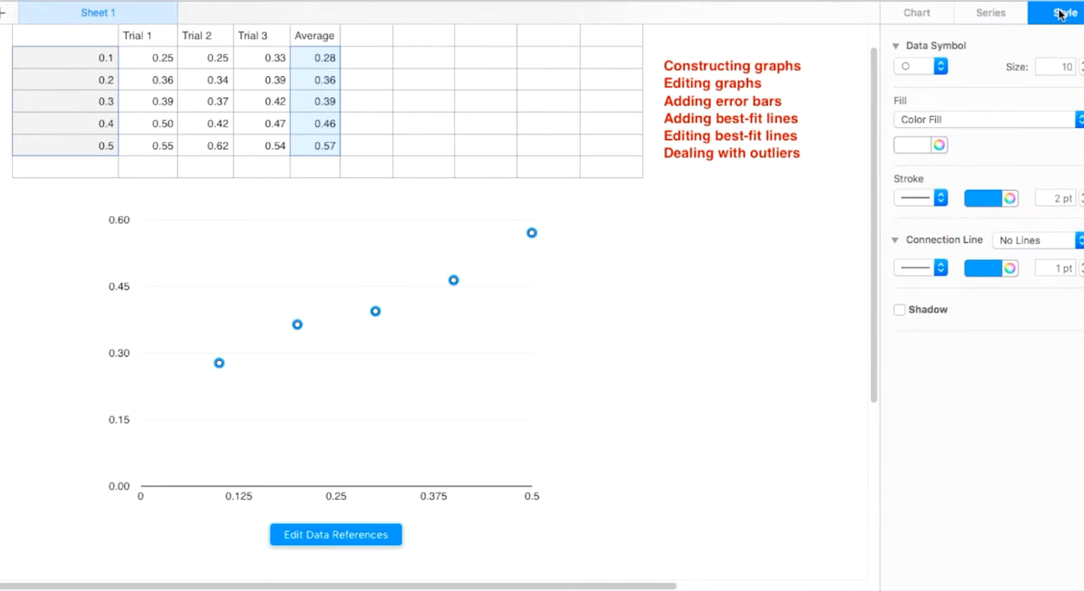
pyautogui.click(1081, 73)
pyautogui.click(1081, 73)
pyautogui.click(1082, 73)
pyautogui.click(1082, 73)
pyautogui.click(1082, 73)
pyautogui.click(1082, 73)
pyautogui.click(1081, 73)
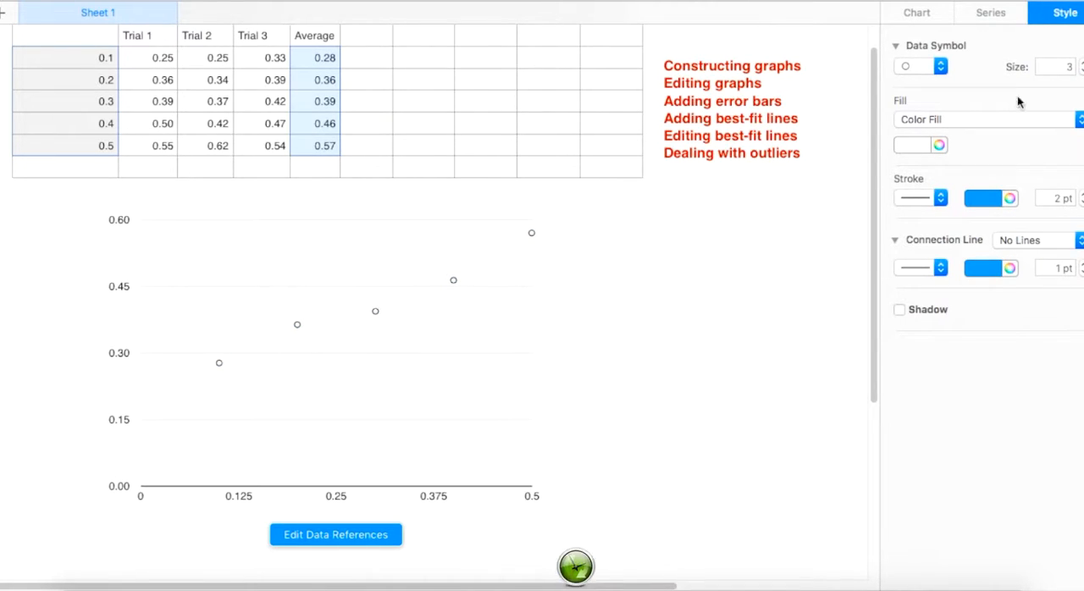
pyautogui.click(910, 144)
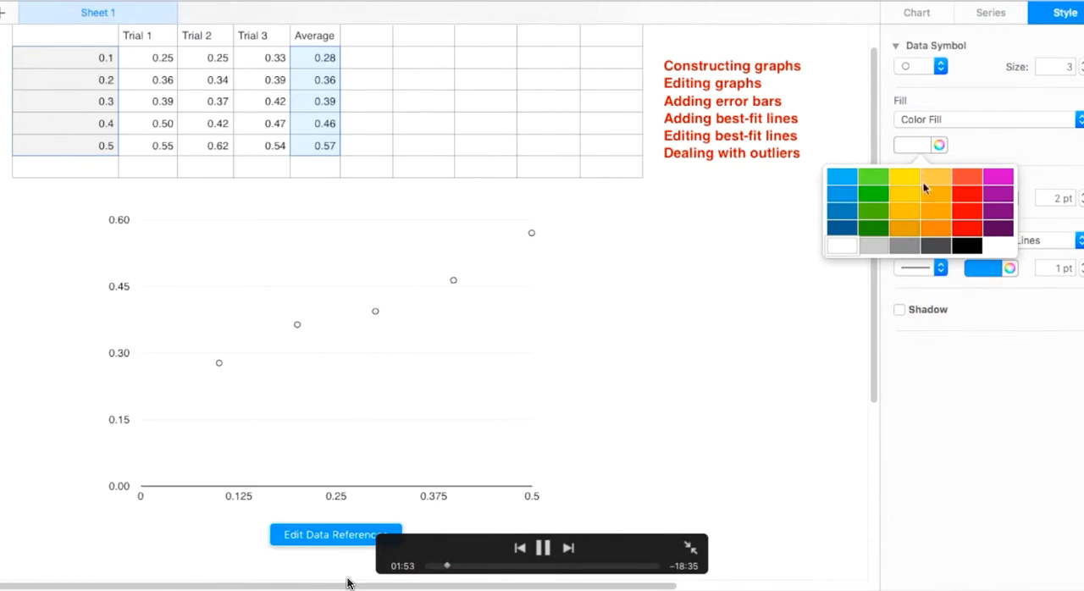
pyautogui.click(965, 247)
# Step: Quit the running background application with the green clock in the Dock
pyautogui.rightClick(579, 576)
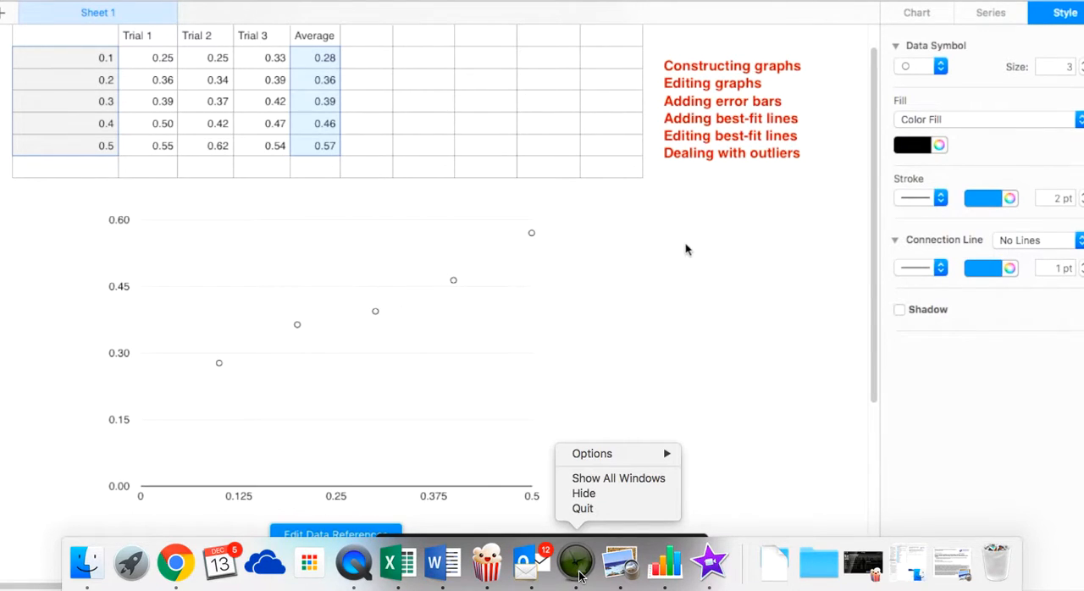
pyautogui.click(581, 509)
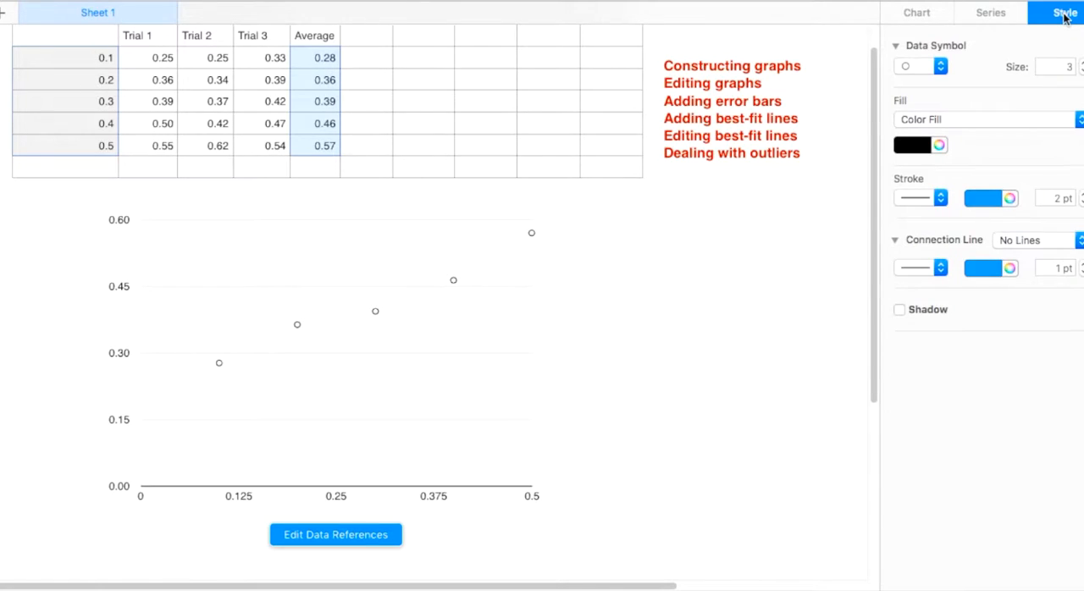
# Step: Remove the stroke from the chart's data symbols
pyautogui.click(938, 197)
pyautogui.click(931, 185)
pyautogui.click(597, 245)
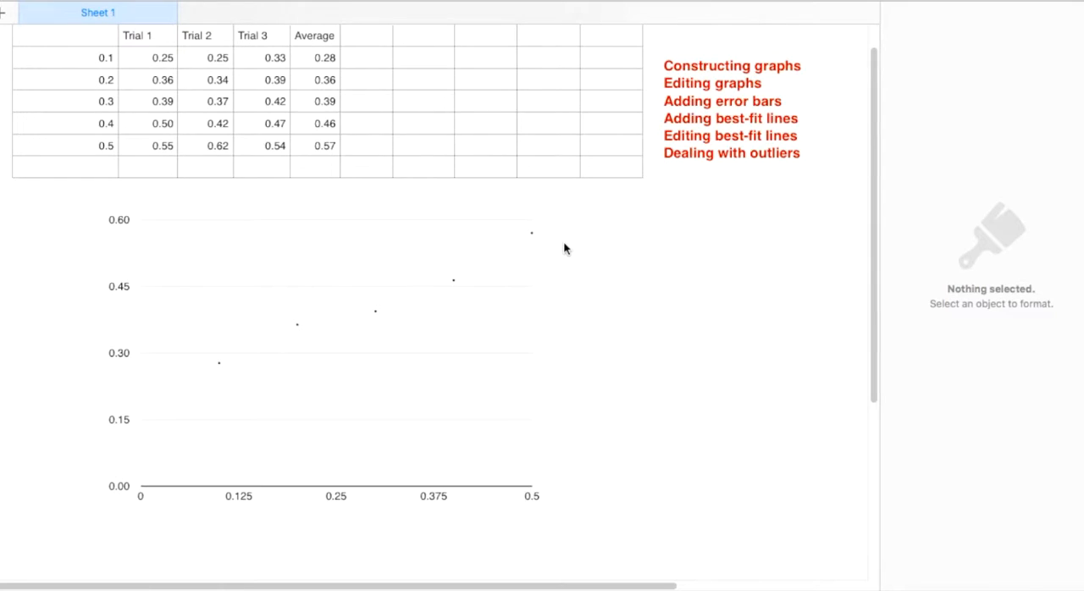
# Step: Show the chart title and change it to "The effect of concentration of CuSO4 on voltage"
pyautogui.click(475, 244)
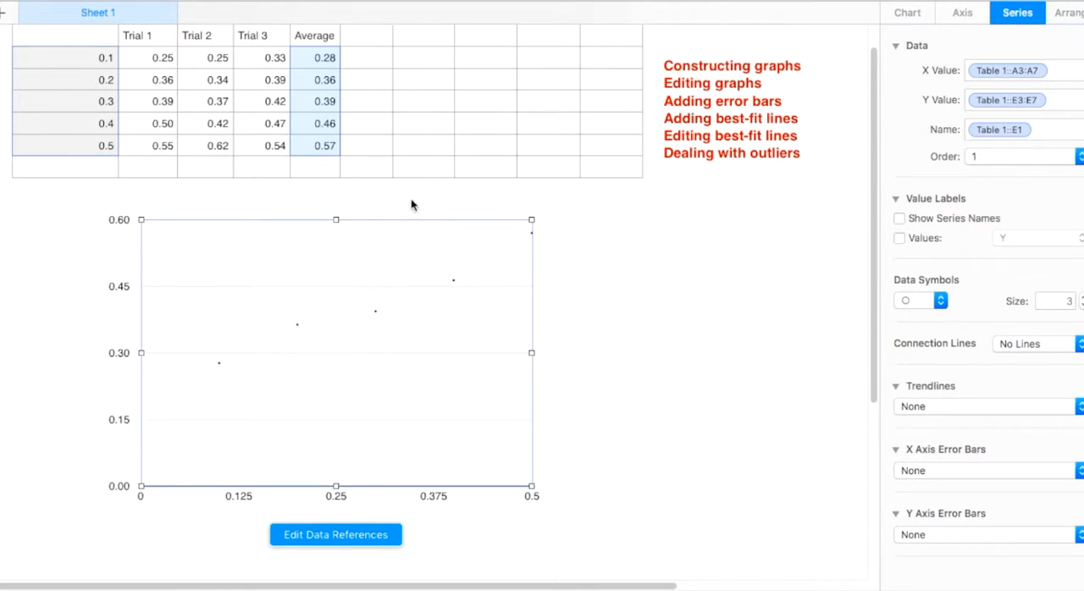
pyautogui.click(917, 16)
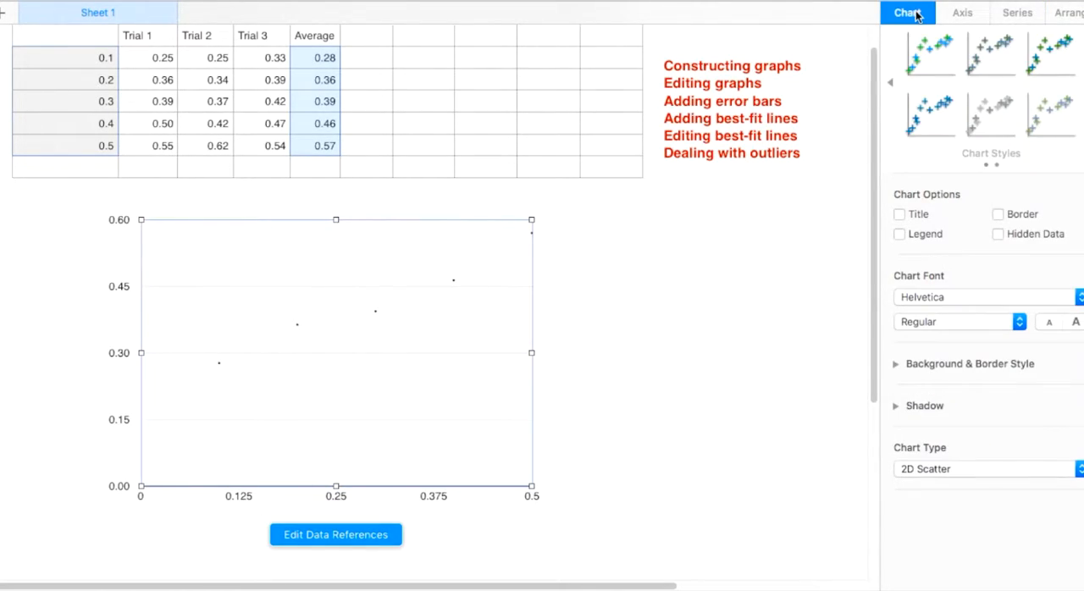
pyautogui.click(899, 215)
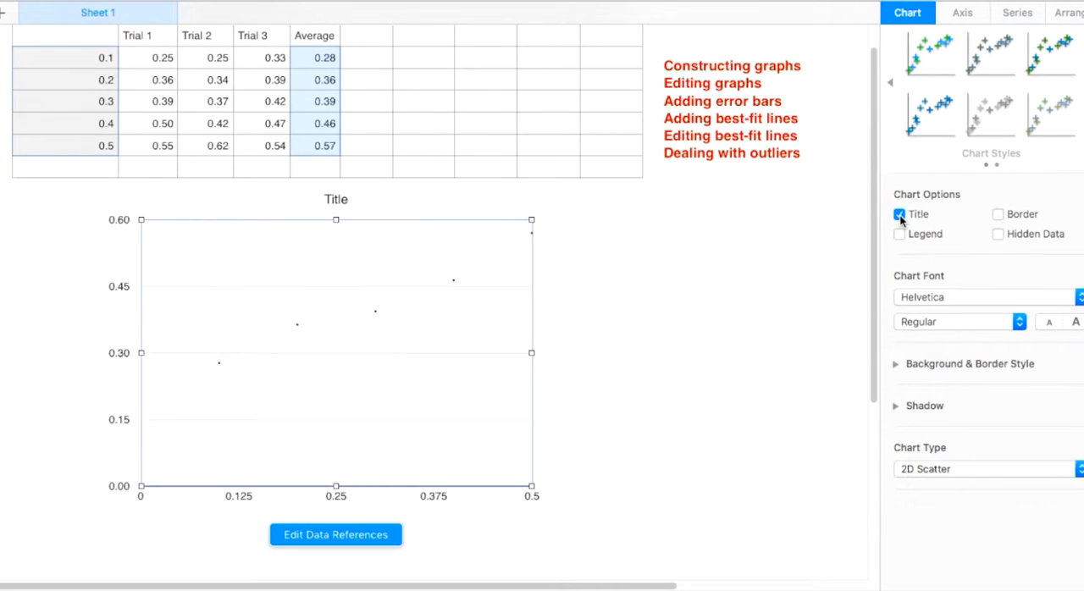
pyautogui.click(334, 203)
pyautogui.doubleClick(334, 202)
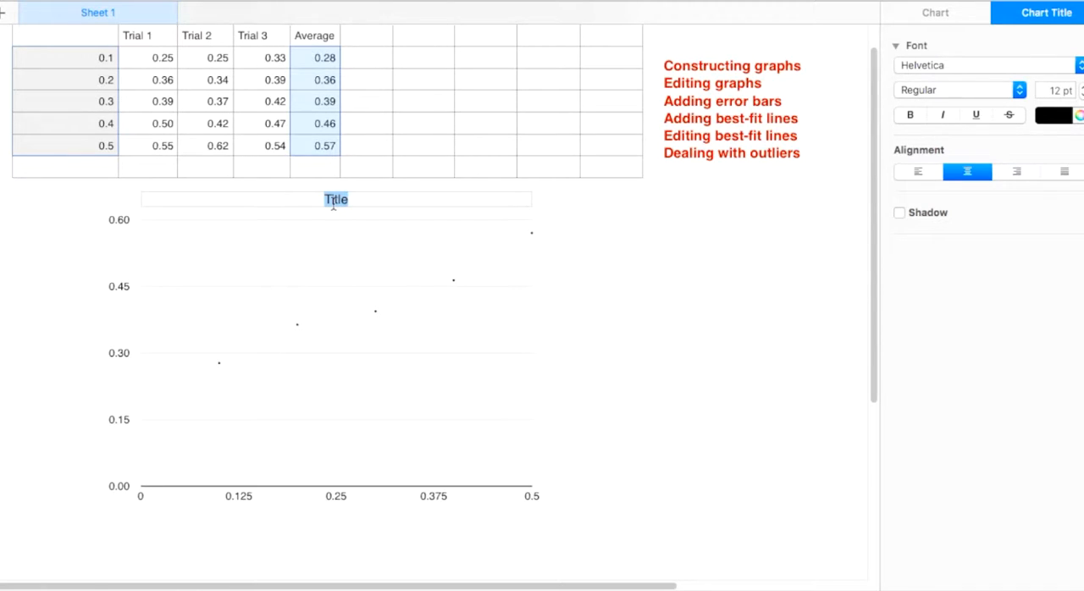
pyautogui.write('The effect of conce')
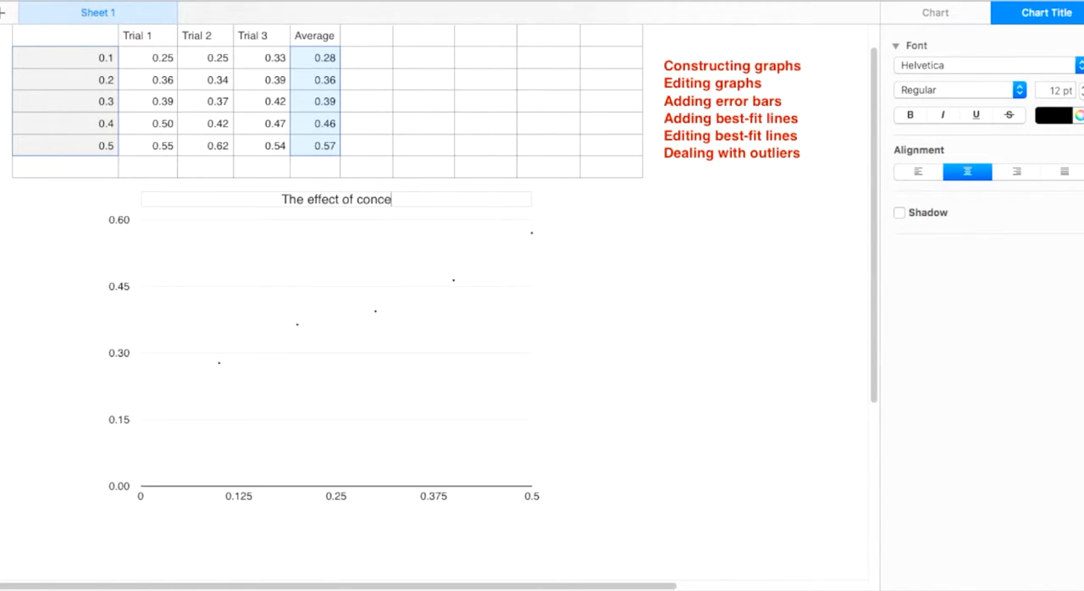
pyautogui.write('ntration of CuSo')
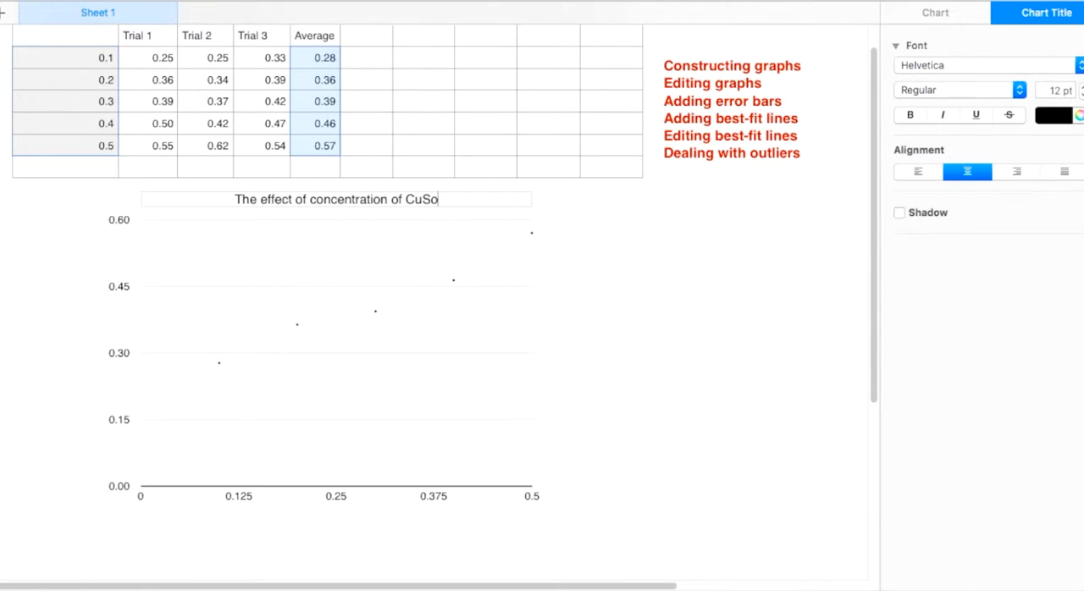
pyautogui.press('BackSpace')
pyautogui.write('O4 o')
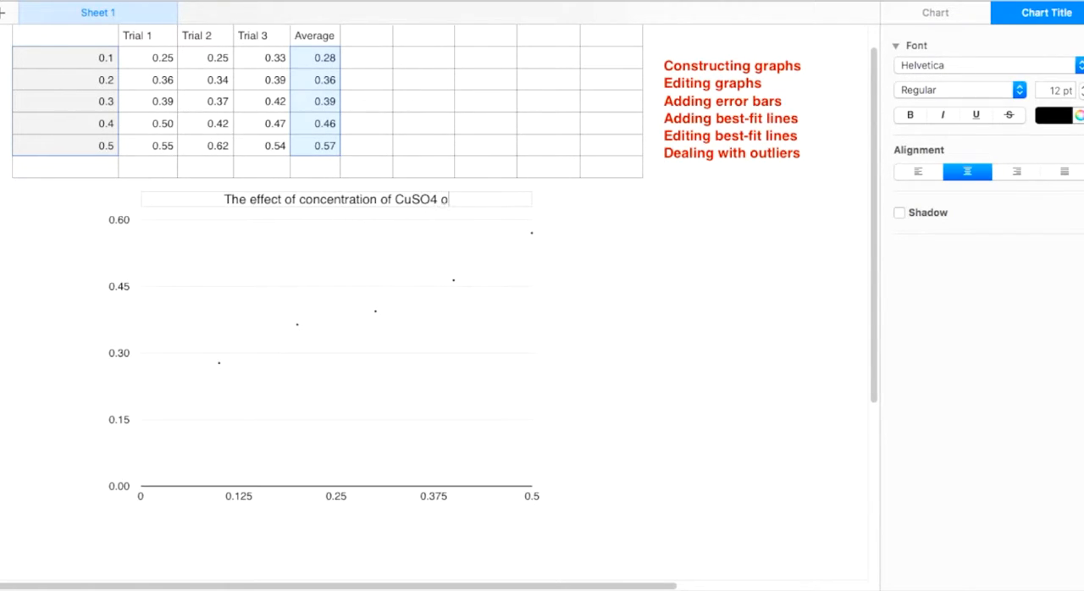
pyautogui.write('n voltage')
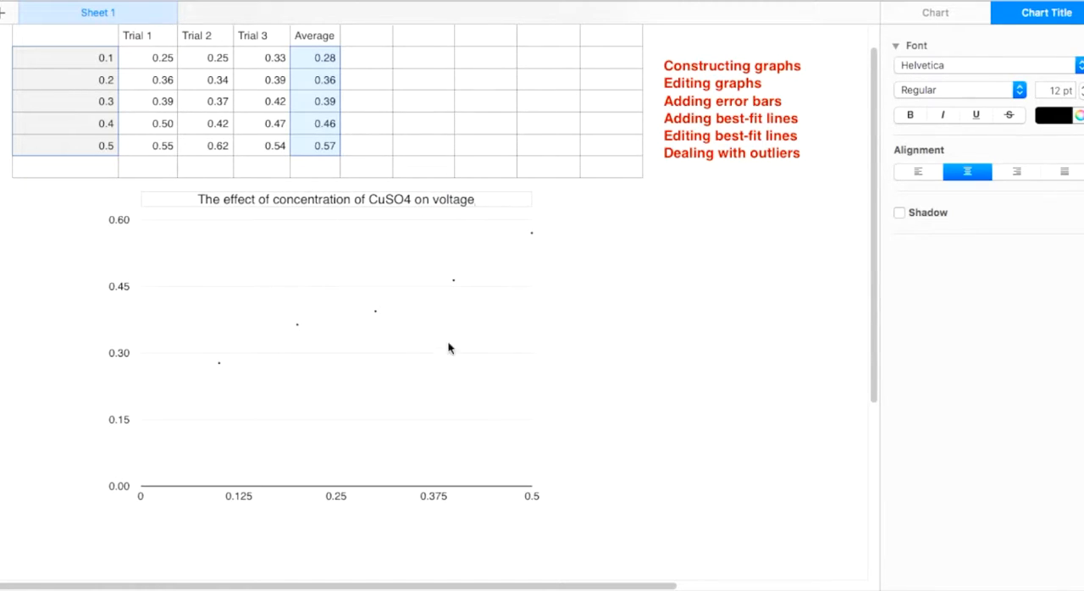
pyautogui.click(444, 401)
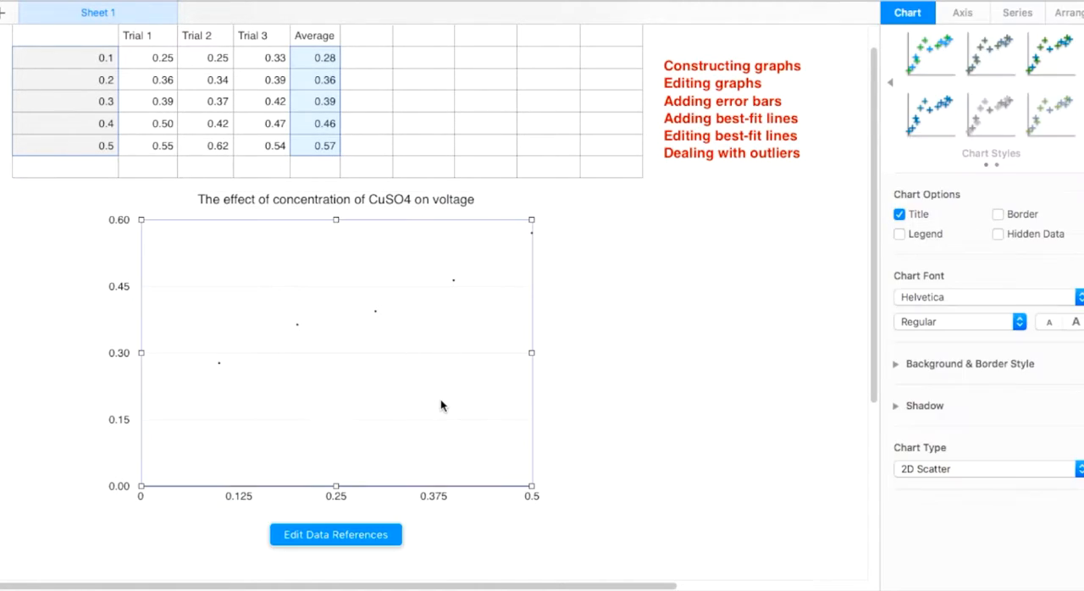
# Step: Show the axis names for both the X and Y value axes of the chart
pyautogui.click(972, 17)
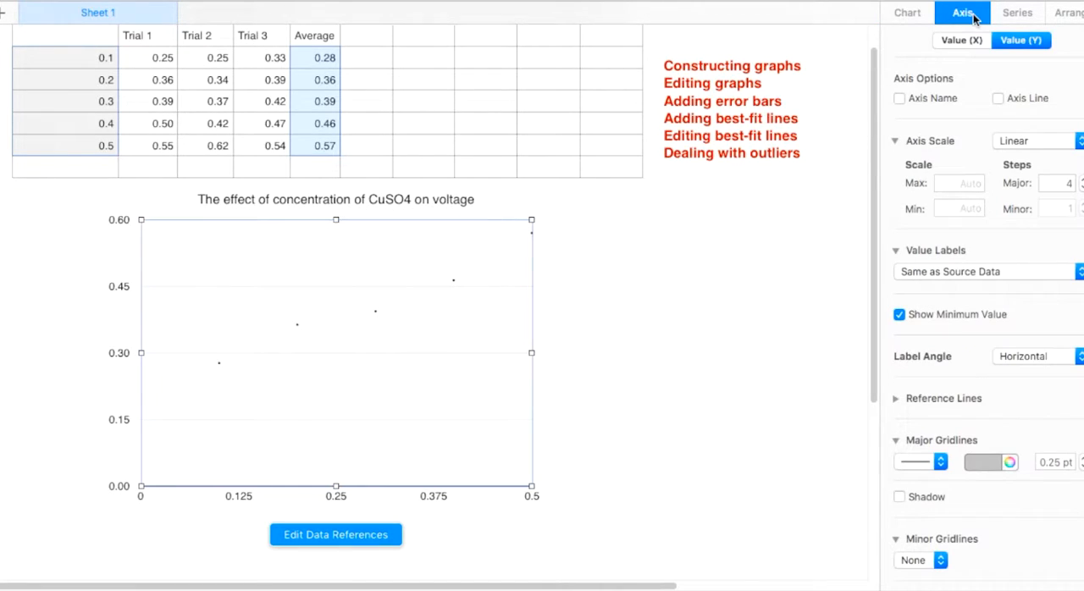
pyautogui.click(961, 40)
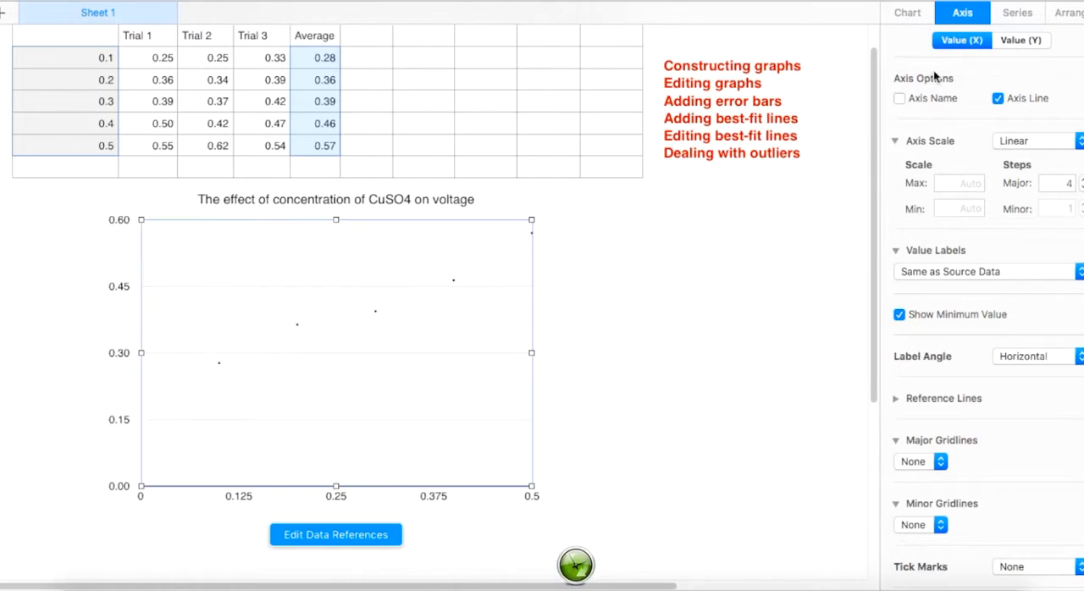
pyautogui.click(899, 98)
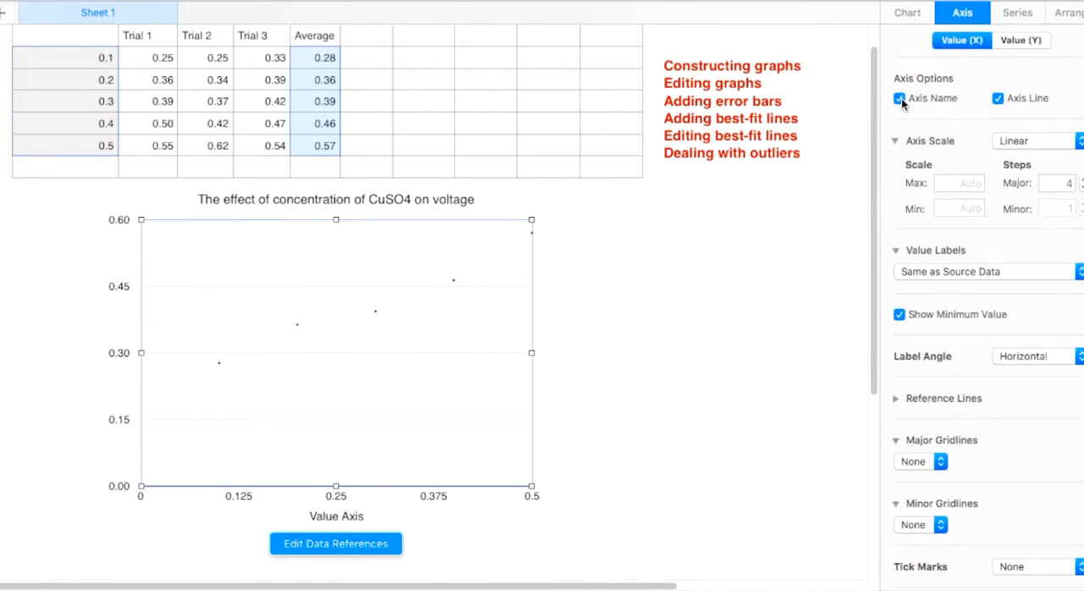
pyautogui.click(1038, 42)
pyautogui.click(900, 99)
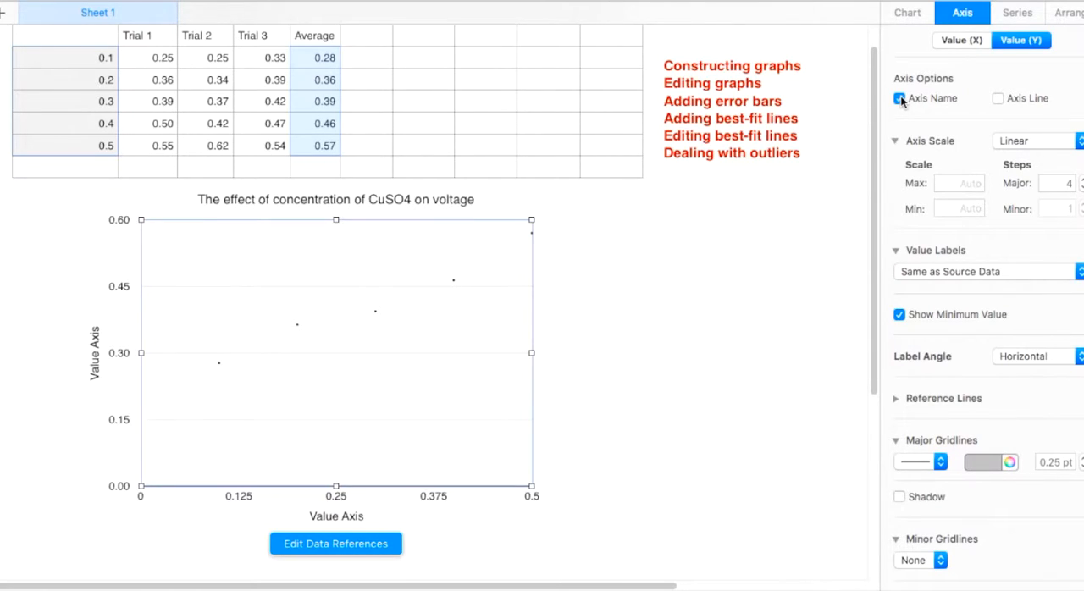
# Step: Rename the X axis "Concentration of CuSO4 / M"
pyautogui.doubleClick(332, 517)
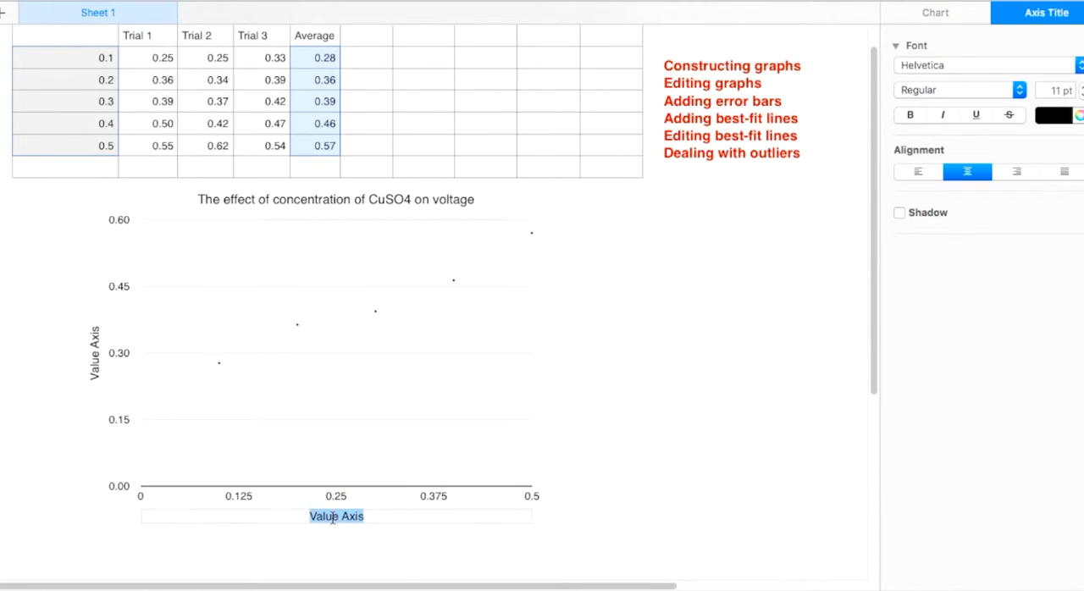
pyautogui.write('C')
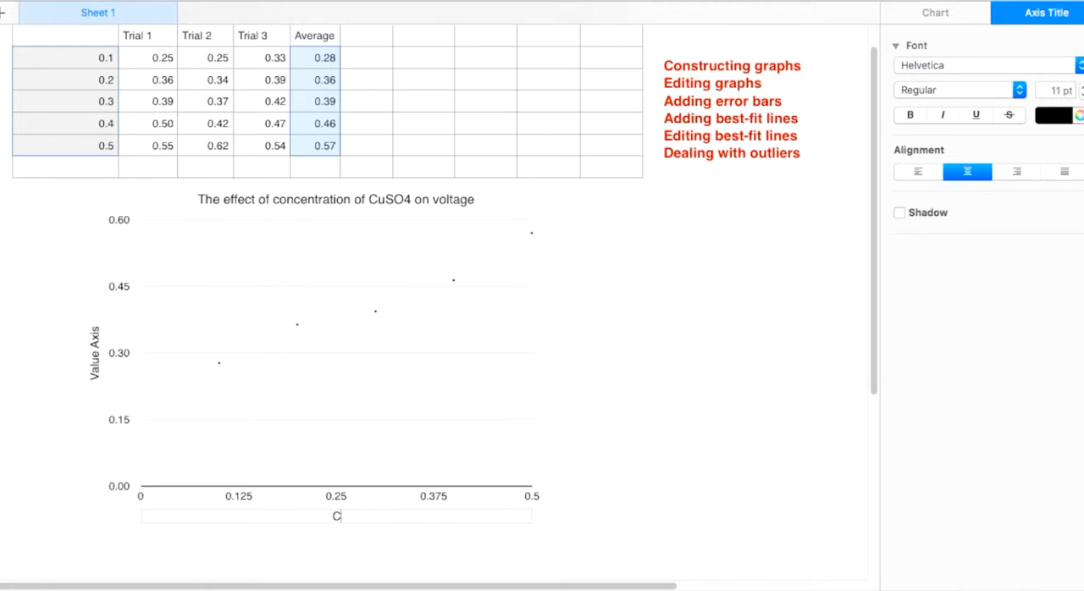
pyautogui.write('oncentration of CuSO4')
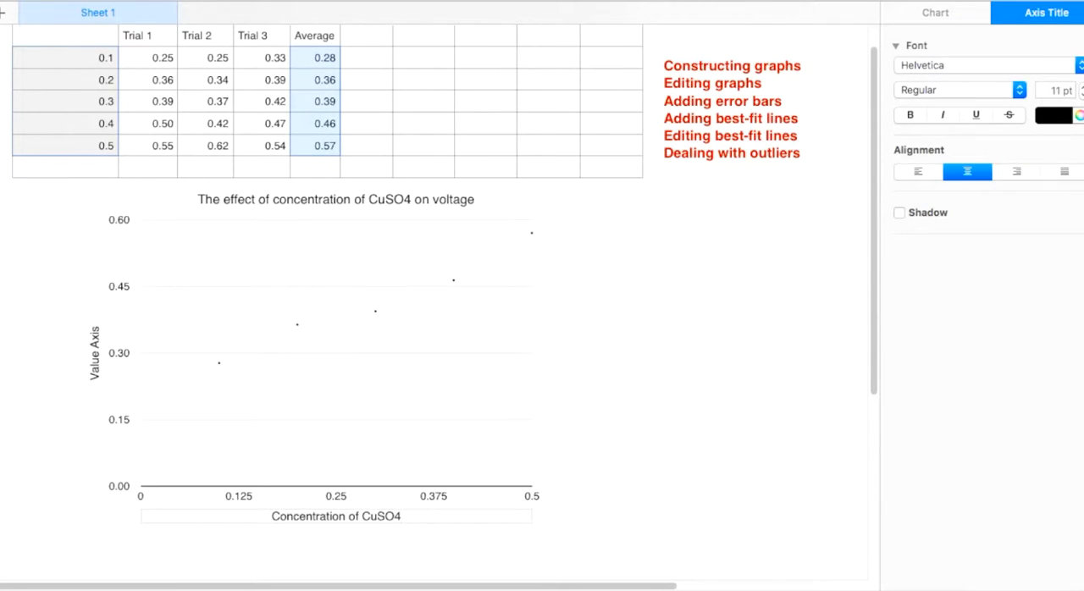
pyautogui.write(' / M')
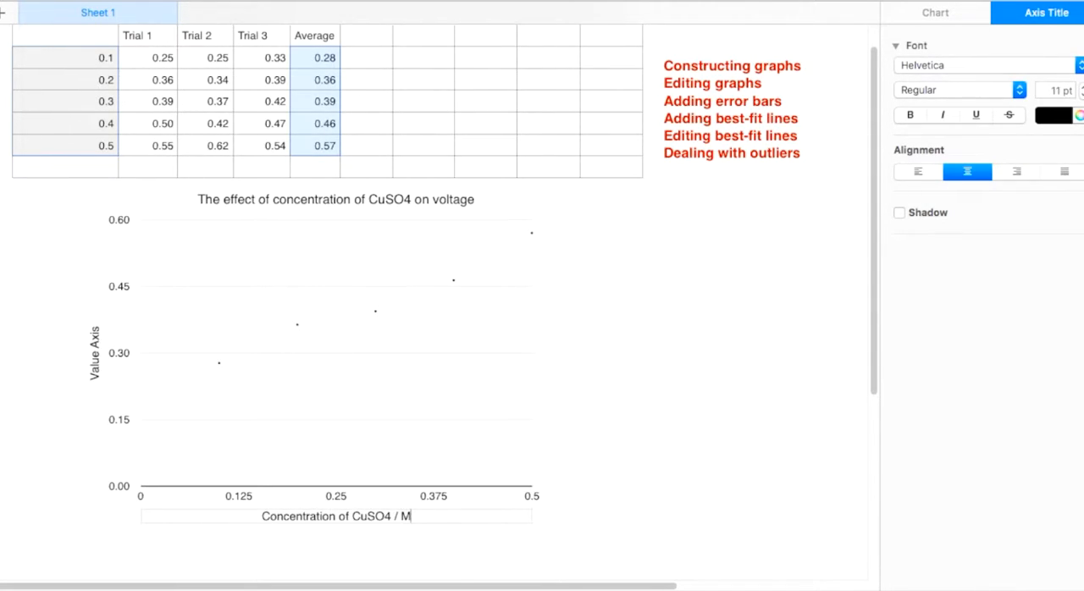
# Step: Rename the Y axis "Voltage / ± 0.01 V"
pyautogui.click(96, 353)
pyautogui.doubleClick(95, 353)
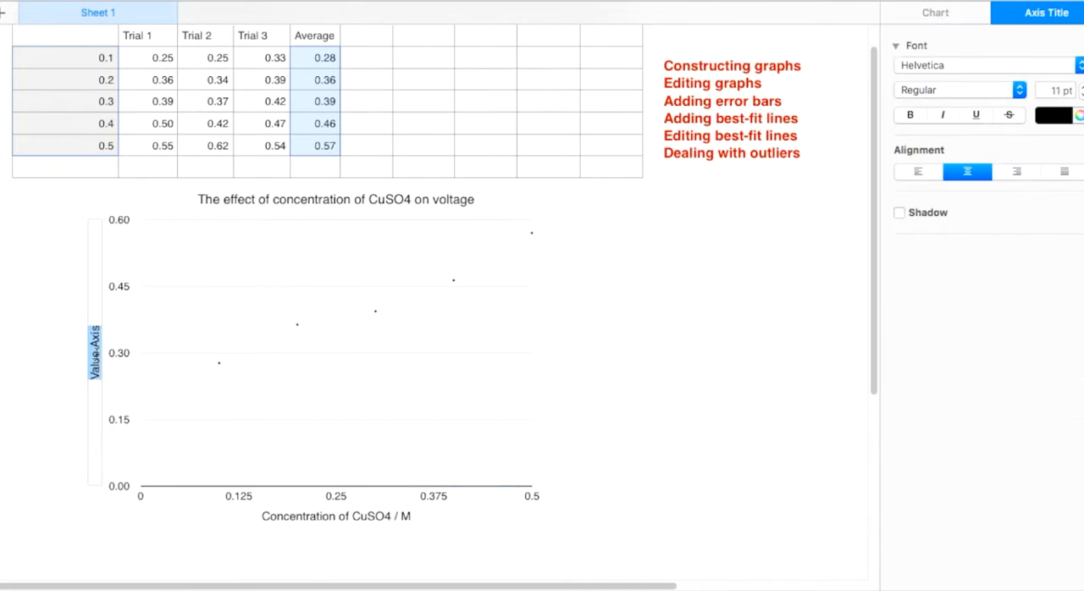
pyautogui.write('Voltag')
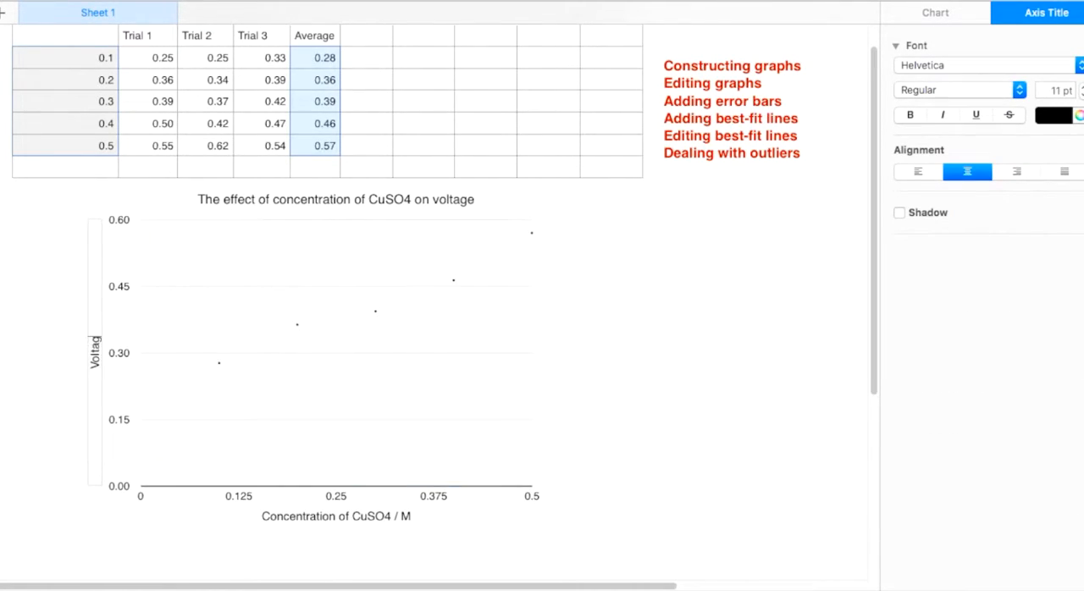
pyautogui.write('e / ± 0.01')
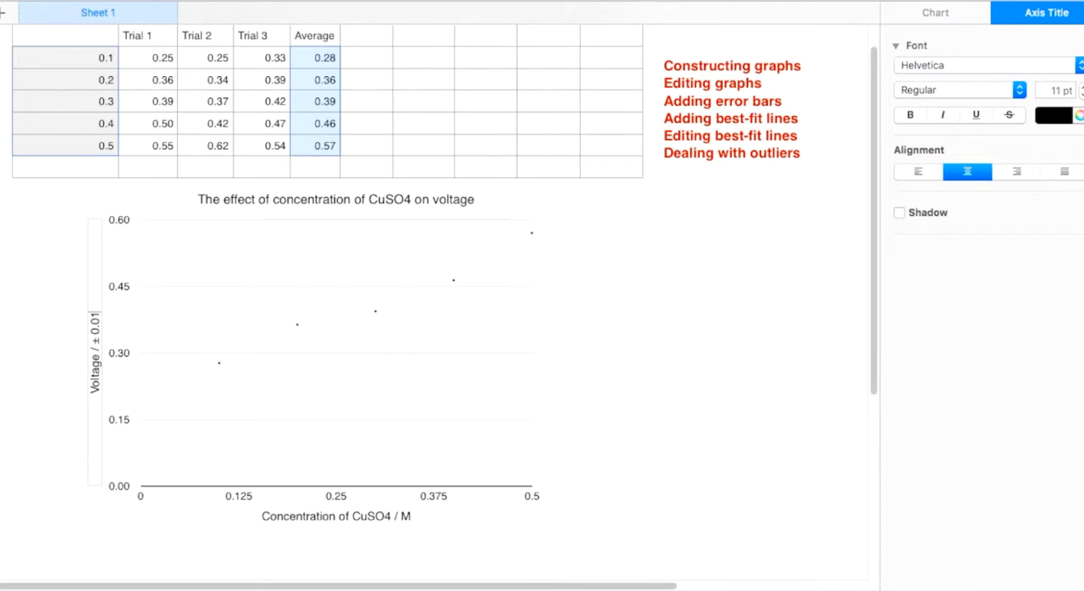
pyautogui.write(' V')
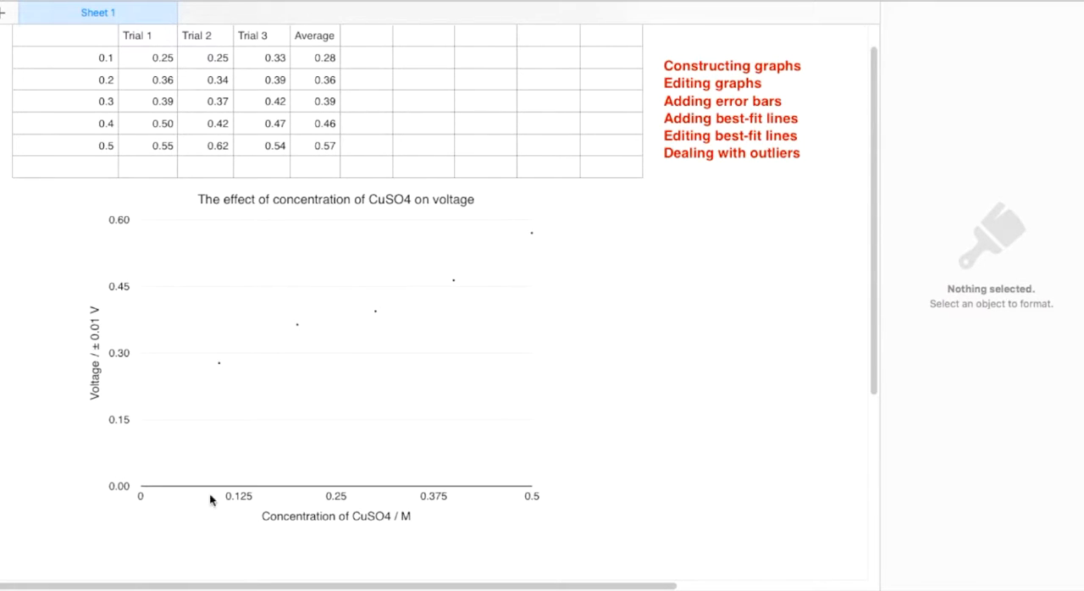
# Step: Set the number of major steps on the chart's X axis to 5
pyautogui.click(424, 500)
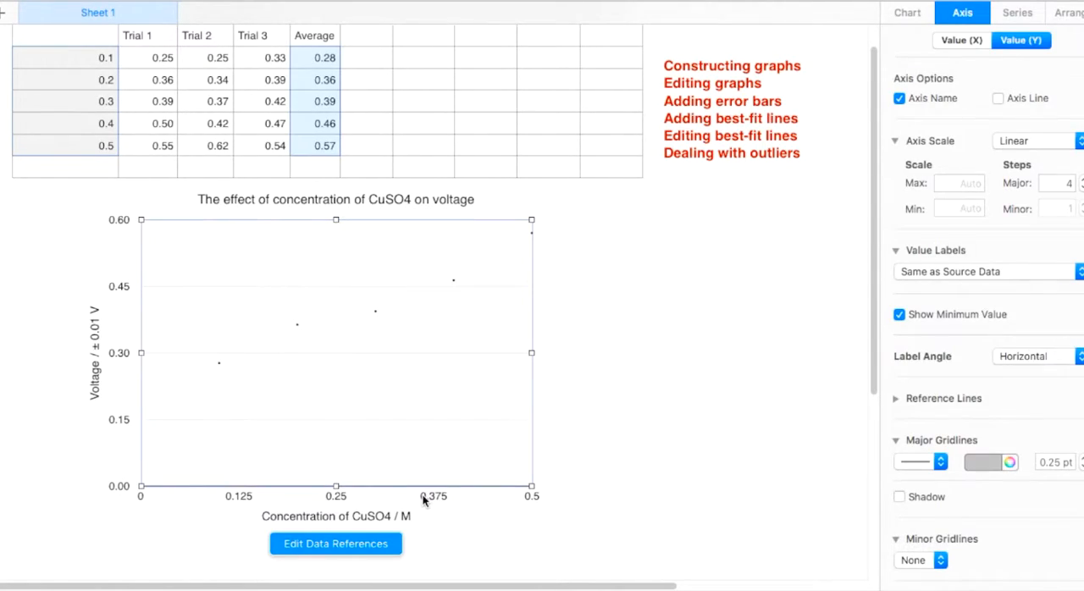
pyautogui.click(976, 40)
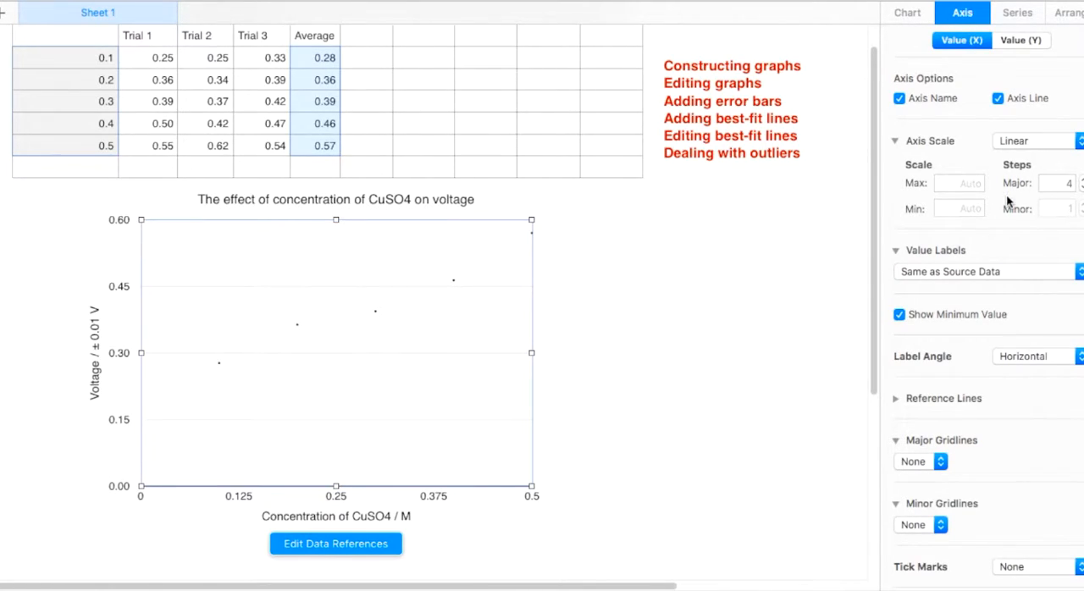
pyautogui.click(1082, 179)
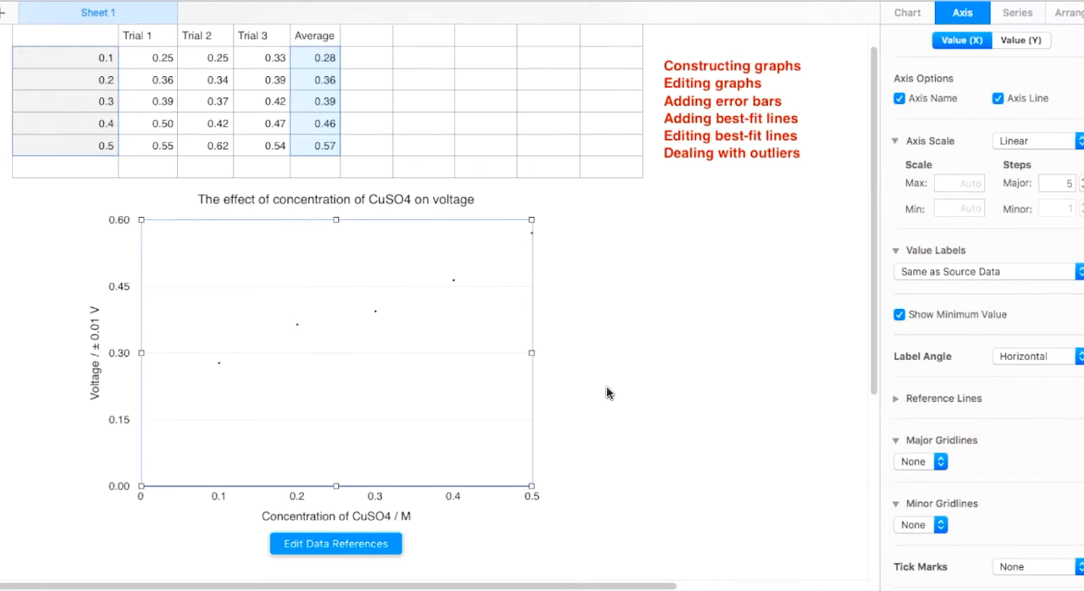
pyautogui.moveTo(675, 572)
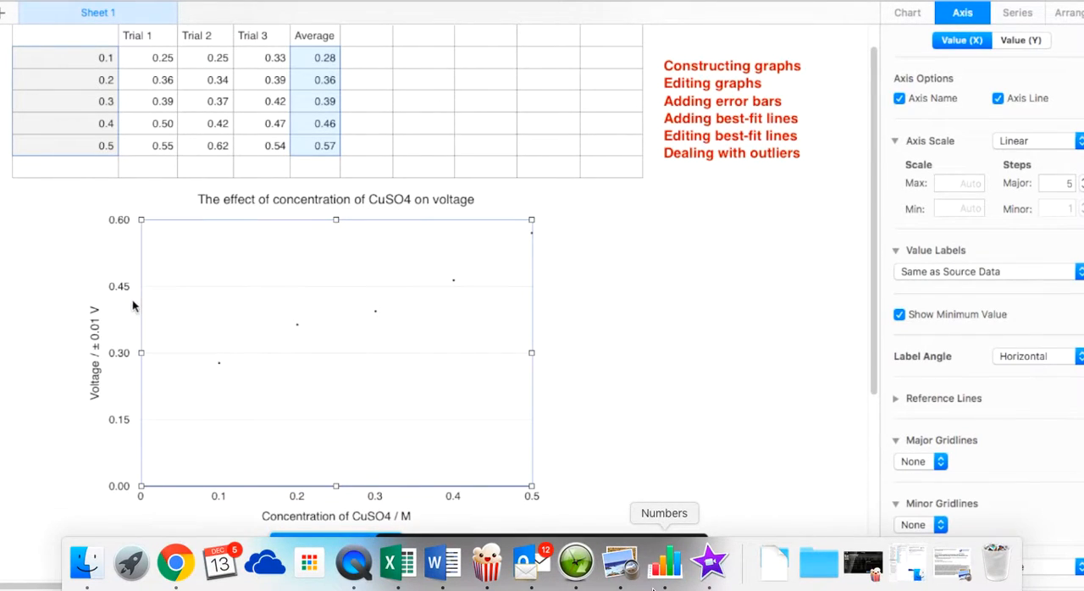
pyautogui.rightClick(578, 566)
pyautogui.click(582, 508)
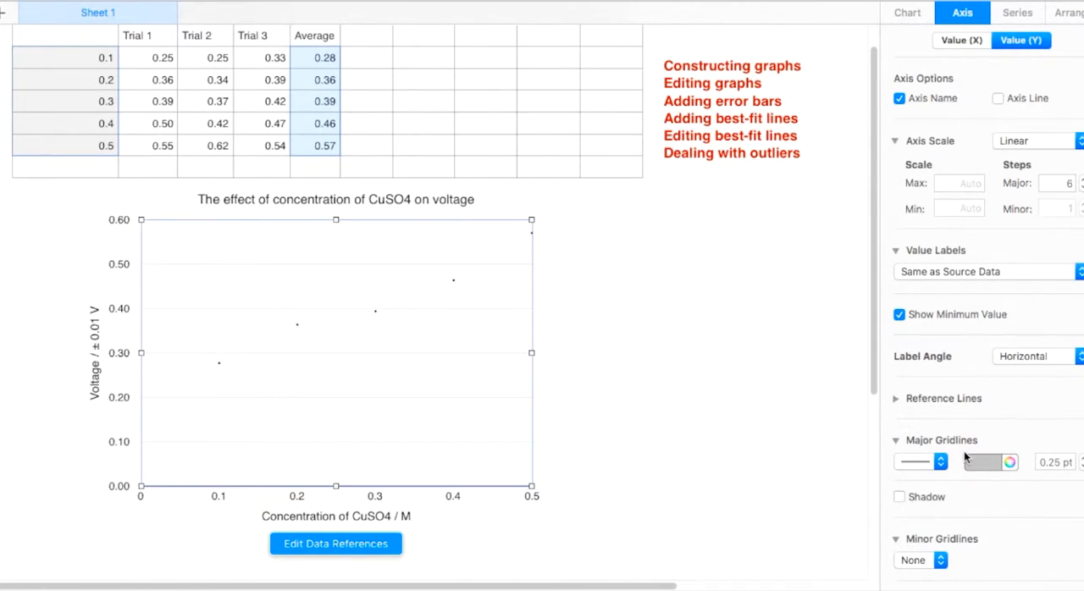
# Step: Add solid minor gridlines to the chart's Y axis
pyautogui.scroll(-2, 964, 451)
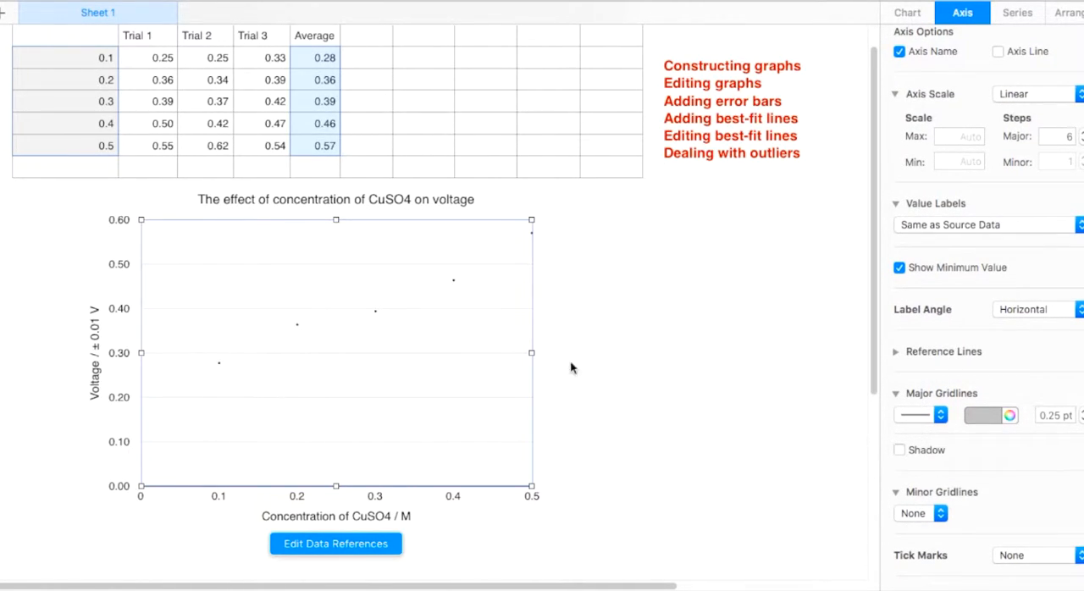
pyautogui.click(937, 511)
pyautogui.click(939, 529)
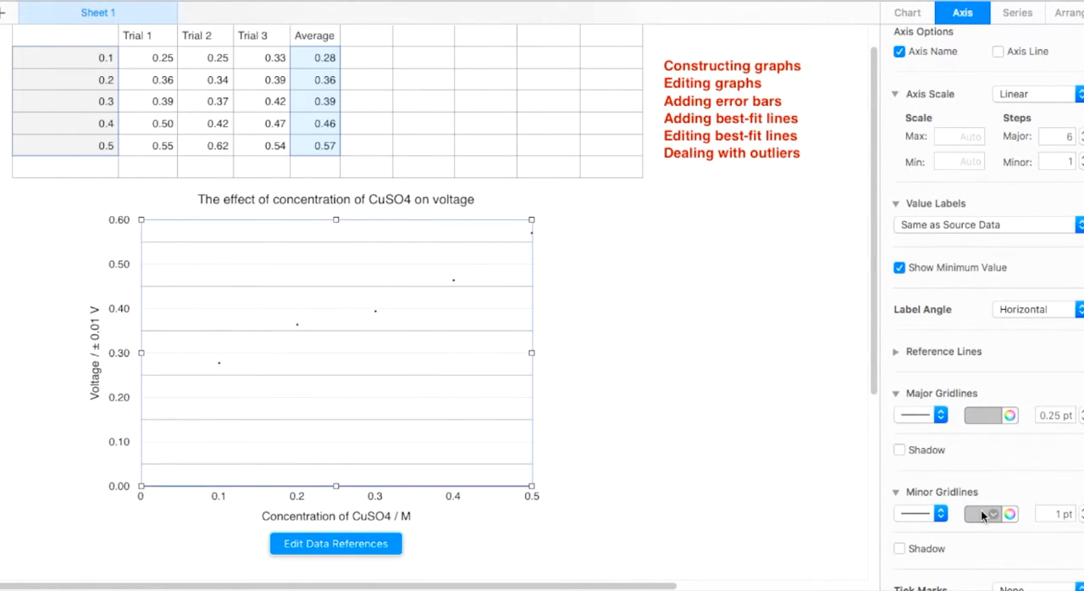
# Step: Add solid major and minor gridlines to the chart's X axis
pyautogui.click(968, 22)
pyautogui.click(964, 41)
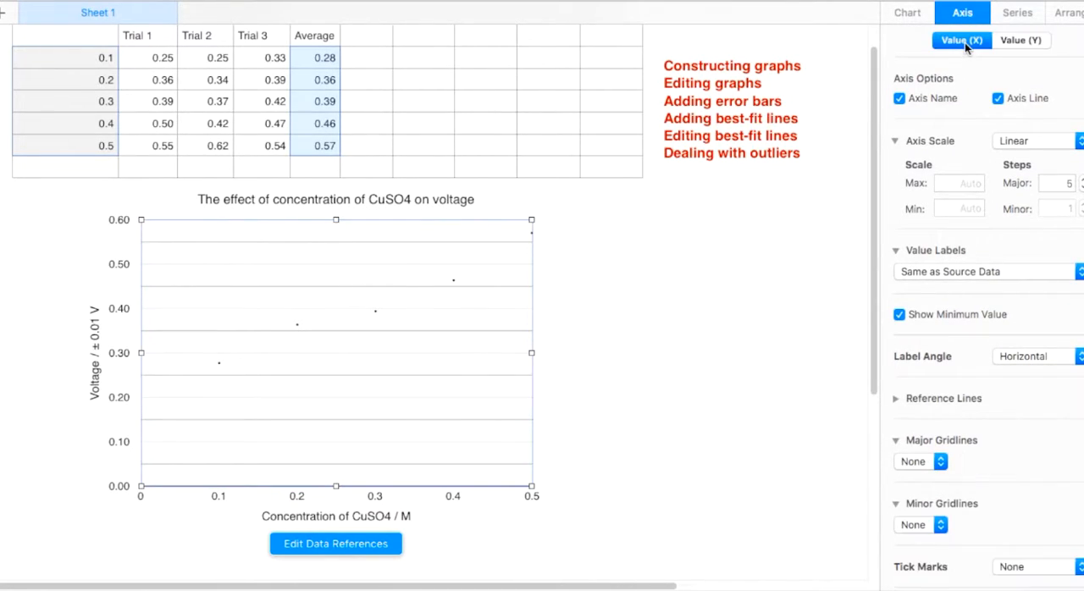
pyautogui.scroll(-1, 953, 314)
pyautogui.click(917, 450)
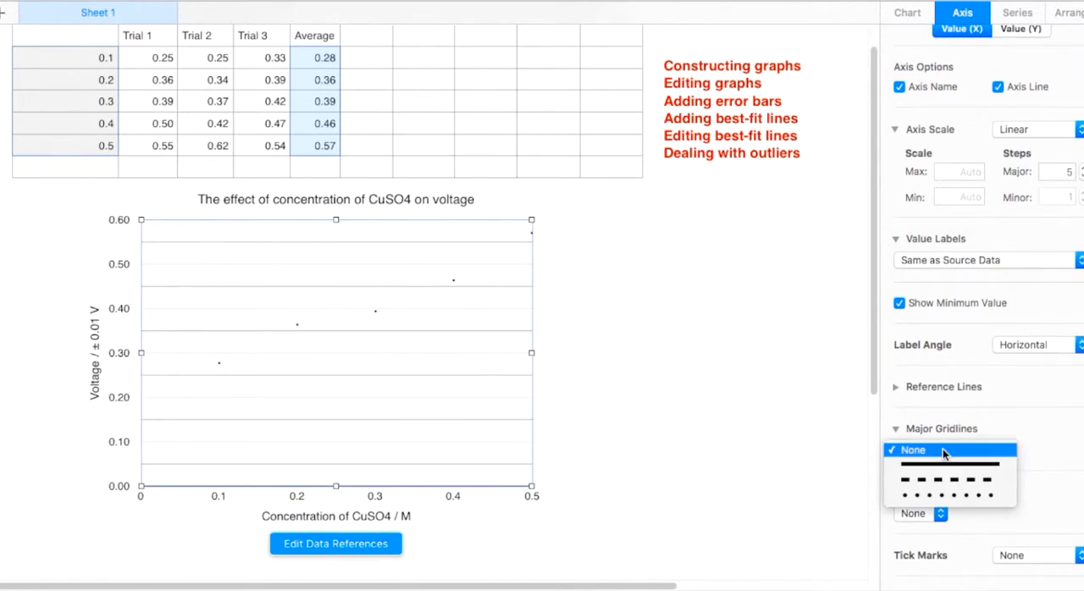
pyautogui.click(934, 466)
pyautogui.scroll(-2, 933, 467)
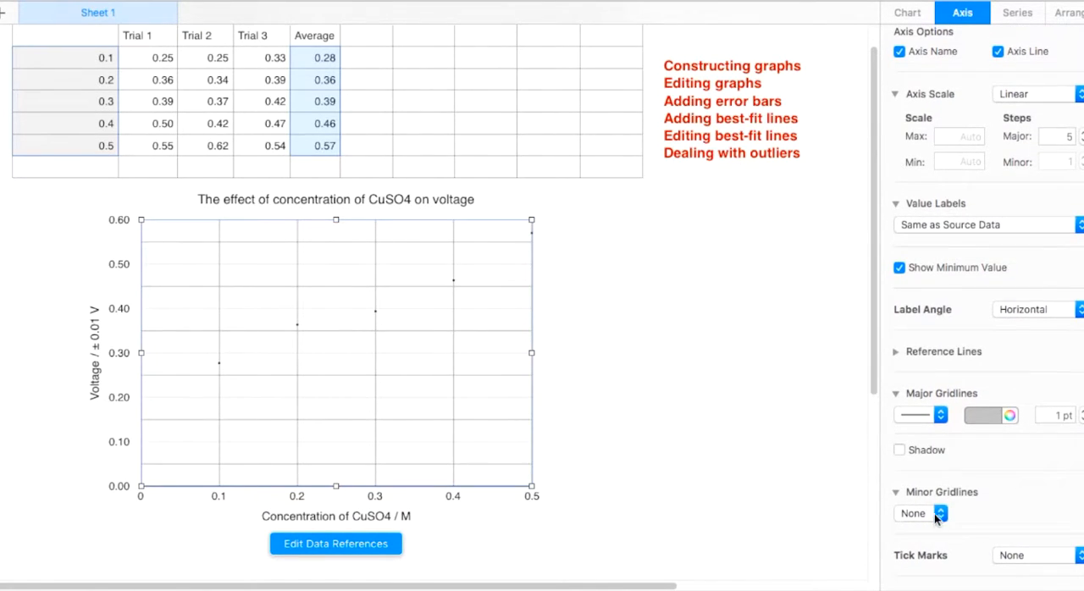
pyautogui.click(936, 514)
pyautogui.click(923, 528)
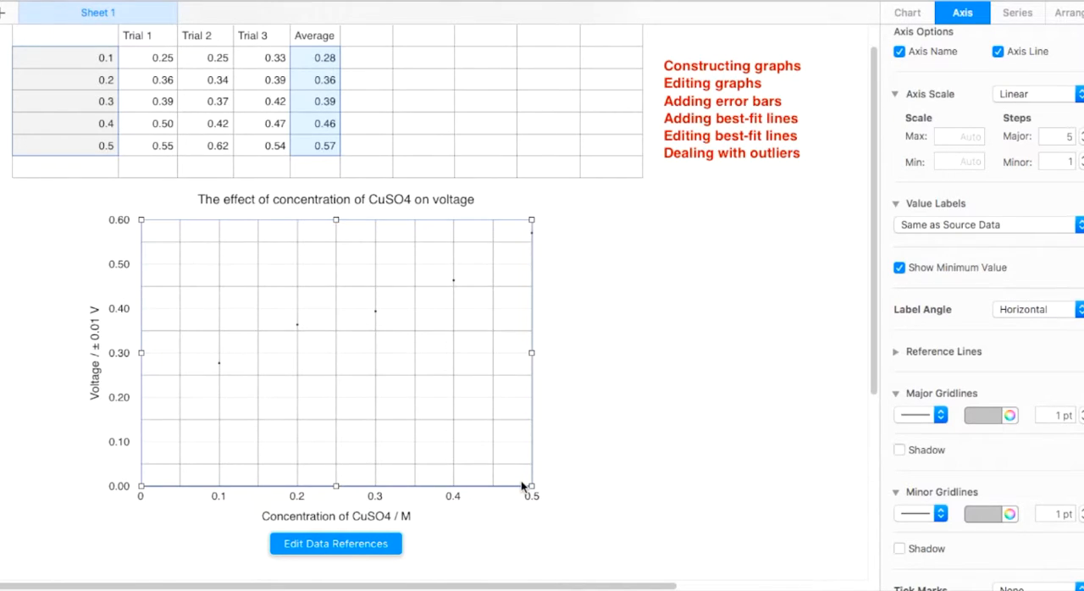
# Step: Resize the chart to be narrower and taller, extending it both downward and slightly upward, and deselect it
pyautogui.scroll(-2, 522, 486)
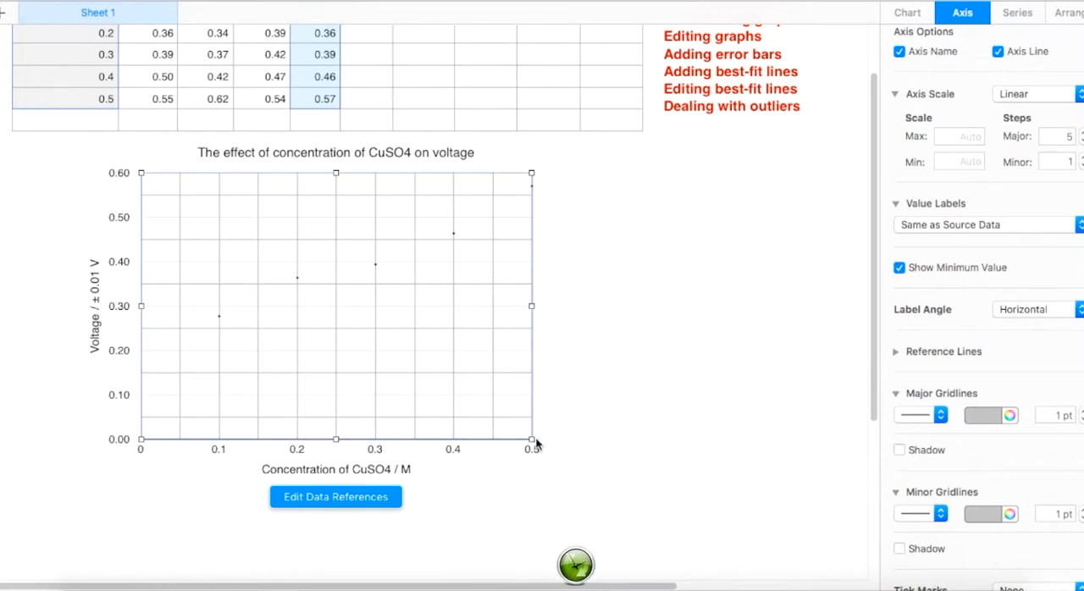
pyautogui.moveTo(532, 439); pyautogui.dragTo(486, 512)
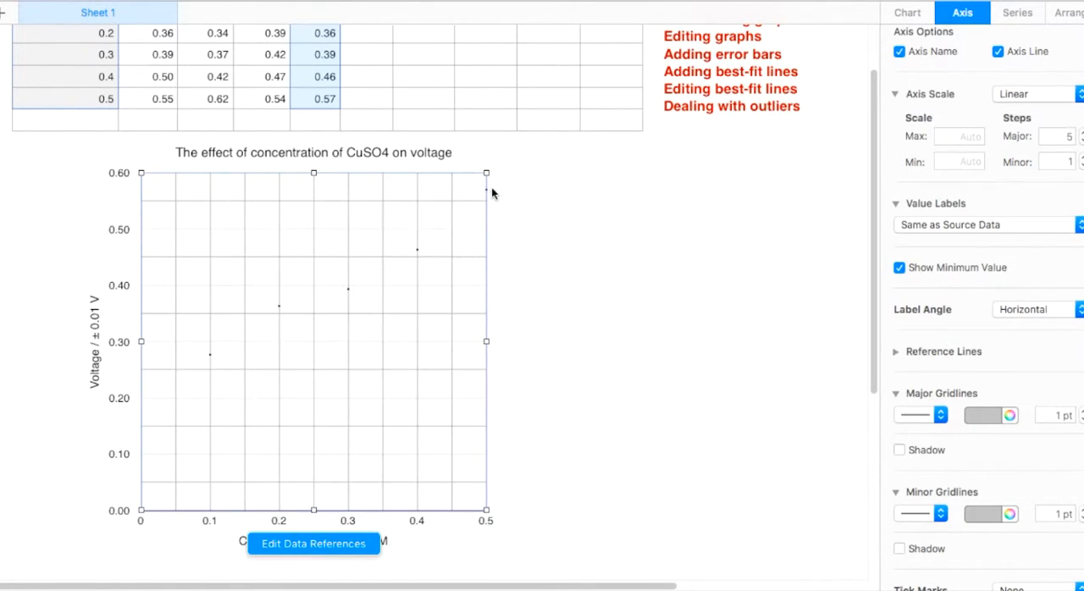
pyautogui.moveTo(487, 172); pyautogui.dragTo(476, 160)
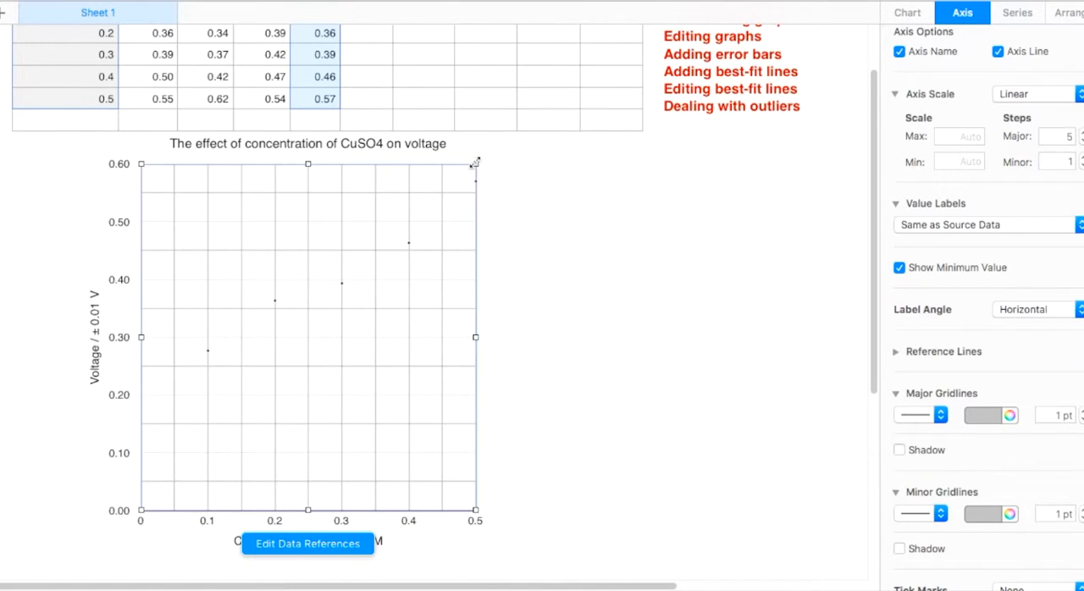
pyautogui.click(568, 236)
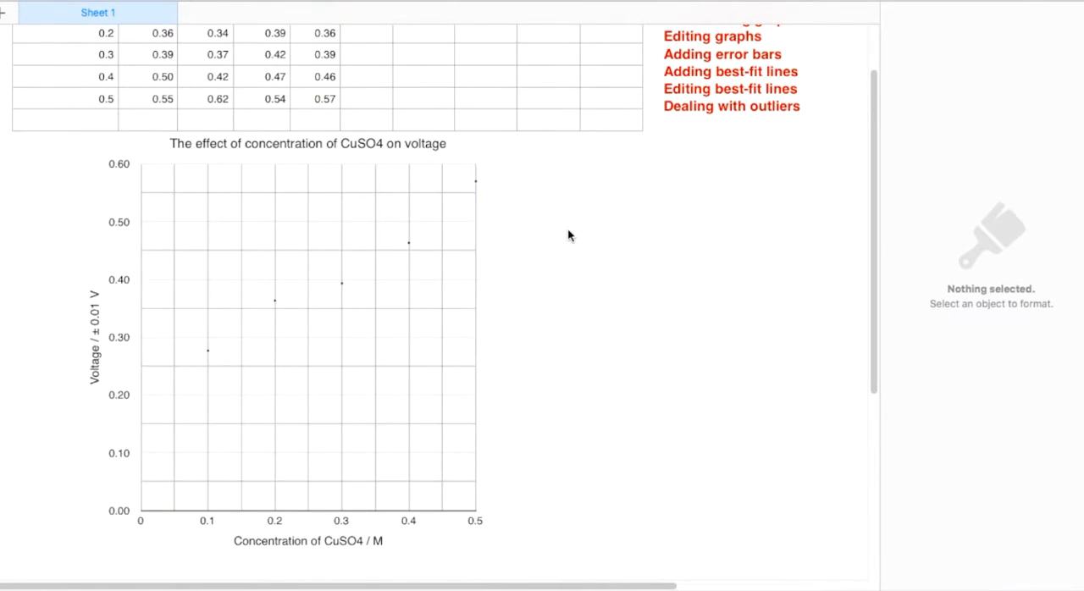
pyautogui.scroll(3, 568, 236)
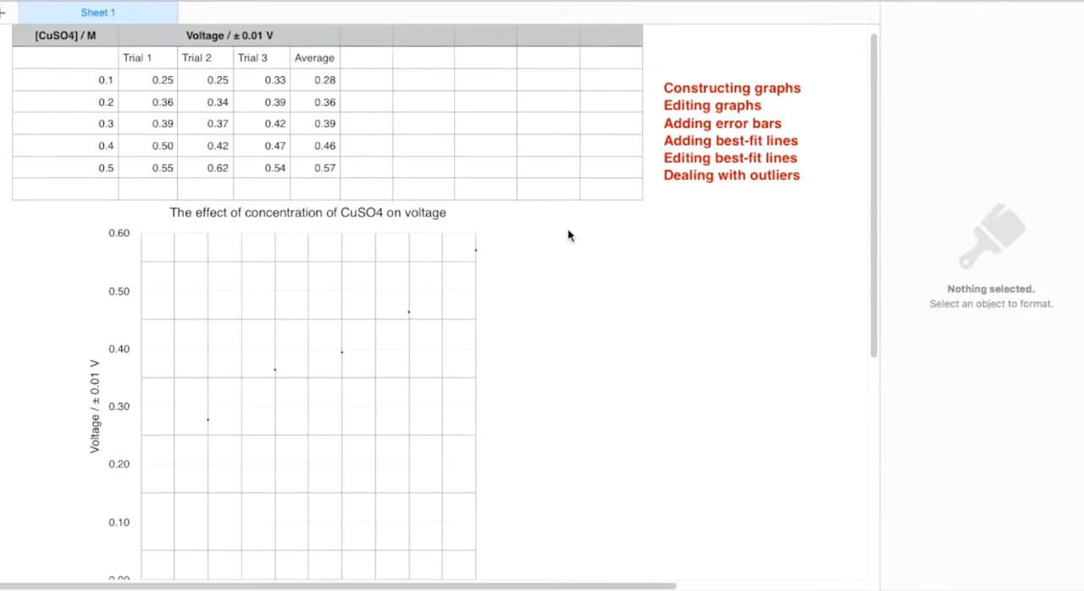
pyautogui.scroll(-3, 568, 236)
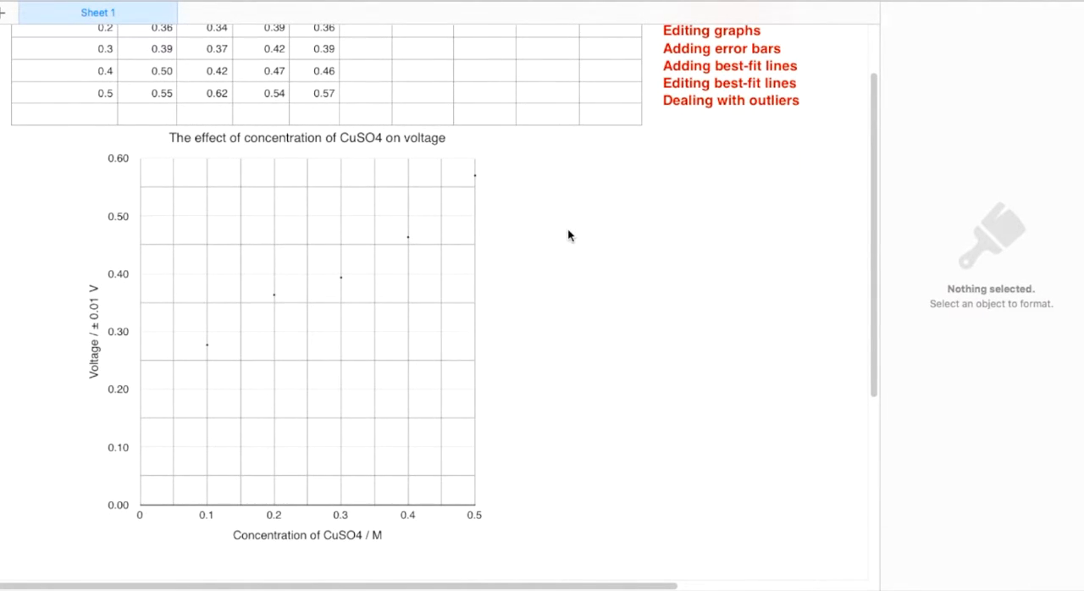
pyautogui.scroll(3, 568, 235)
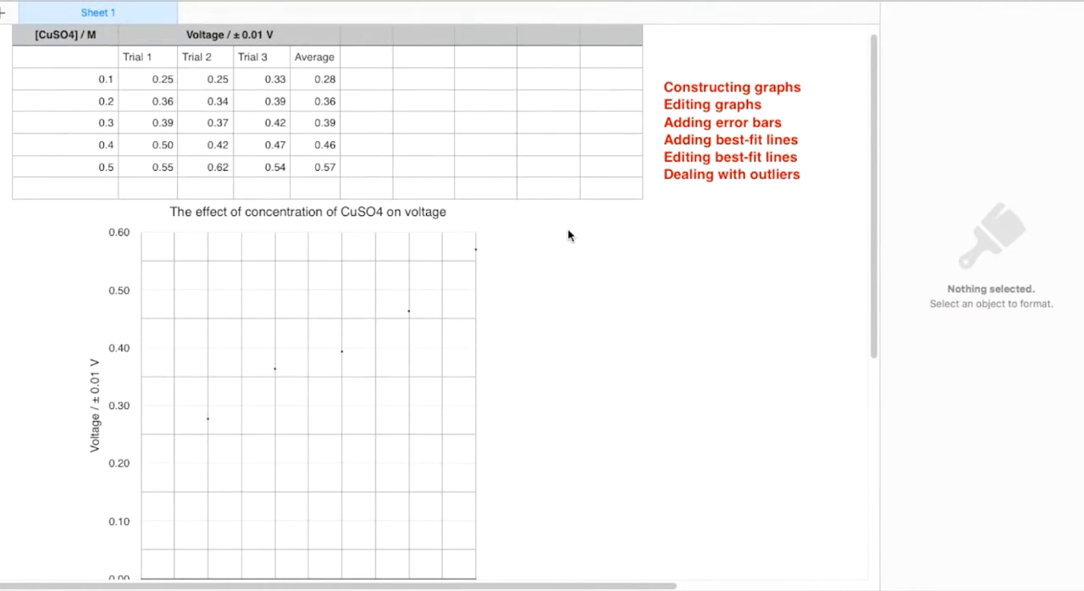
pyautogui.scroll(-1, 568, 236)
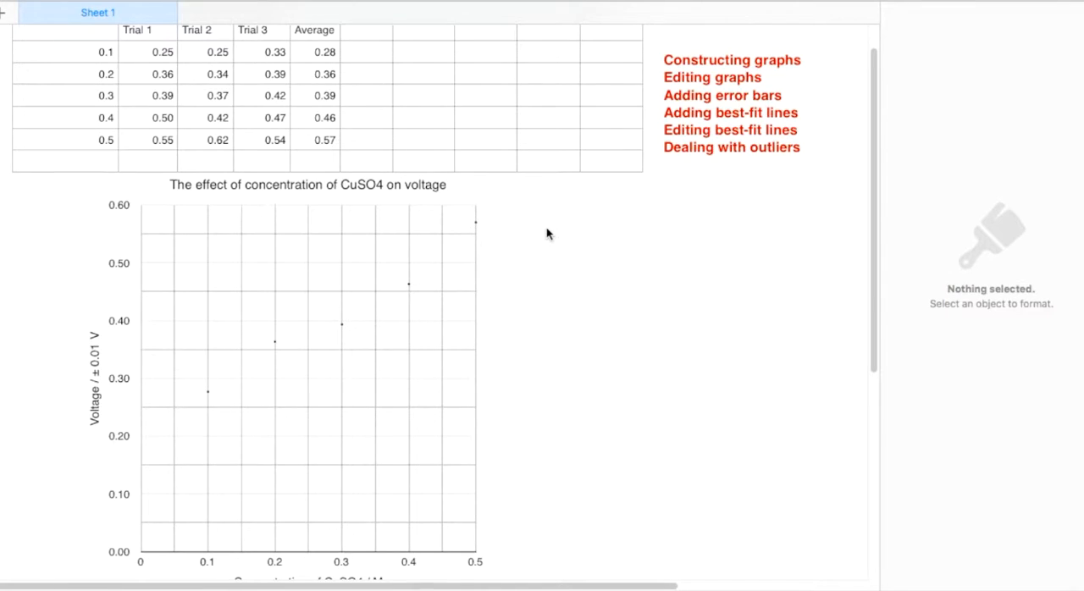
pyautogui.scroll(1, 546, 234)
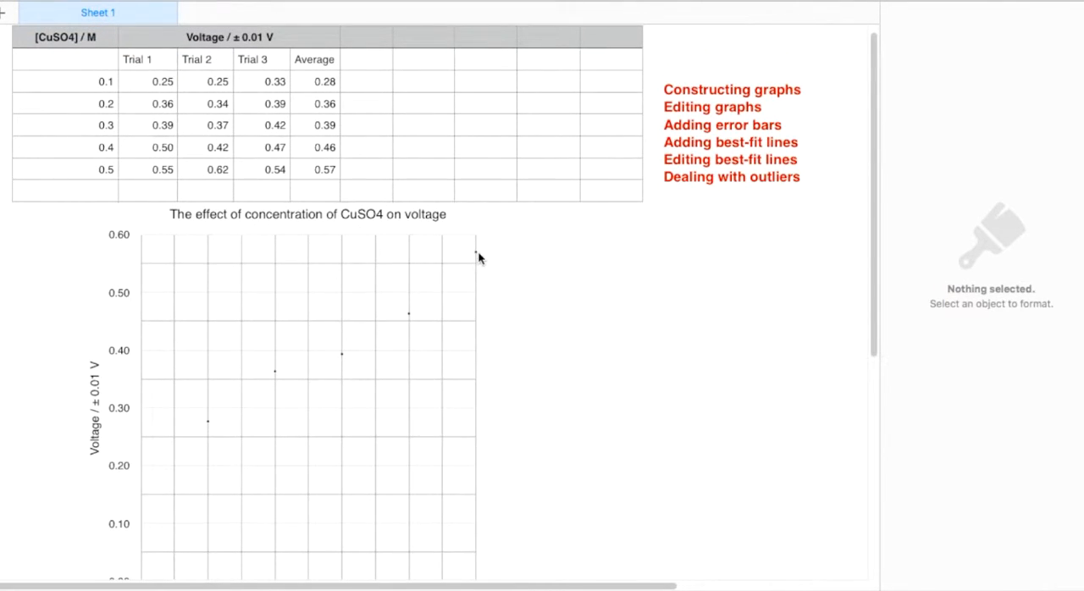
# Step: Enter the column heading "Error" in the table beside the Average heading
pyautogui.scroll(1, 477, 250)
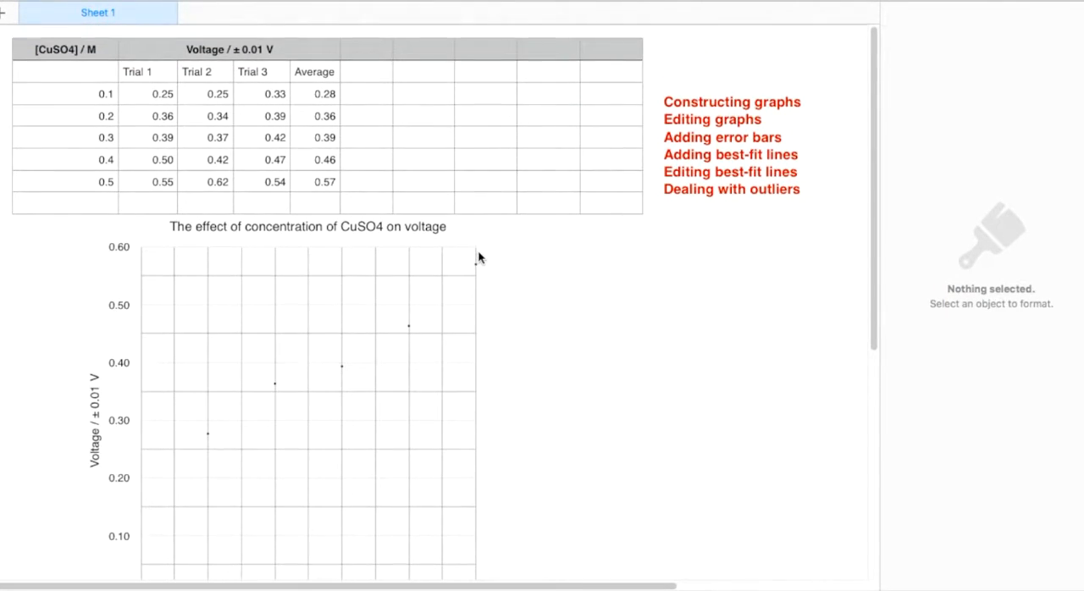
pyautogui.click(368, 71)
pyautogui.write('Error')
pyautogui.press('Return')
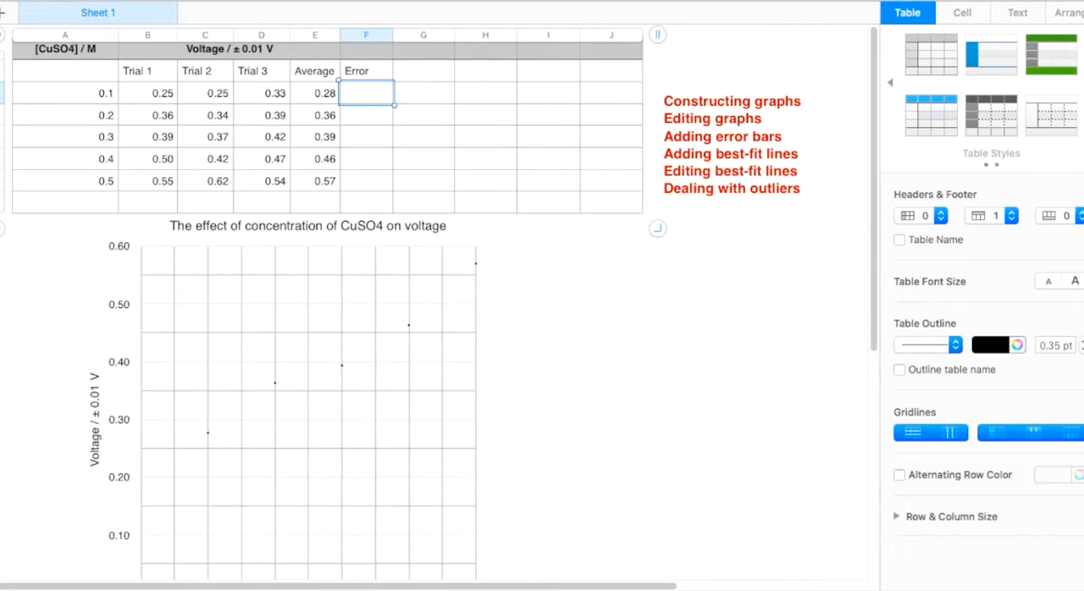
# Step: Start a formula in F3 under Error with MAX of B3:D3 inside parentheses, divided by 2
pyautogui.press('=')
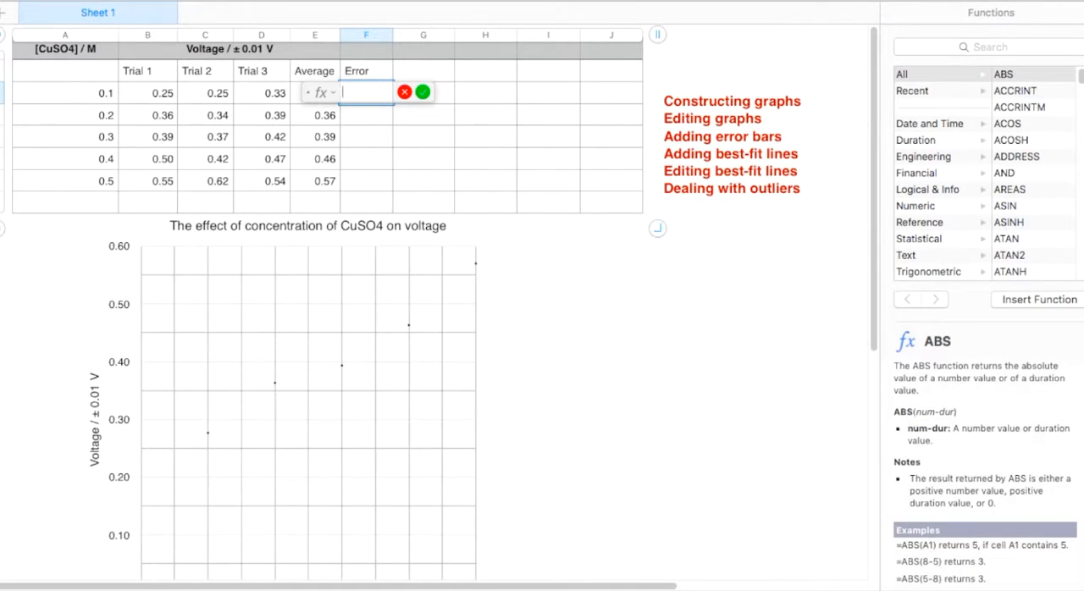
pyautogui.write('()+2')
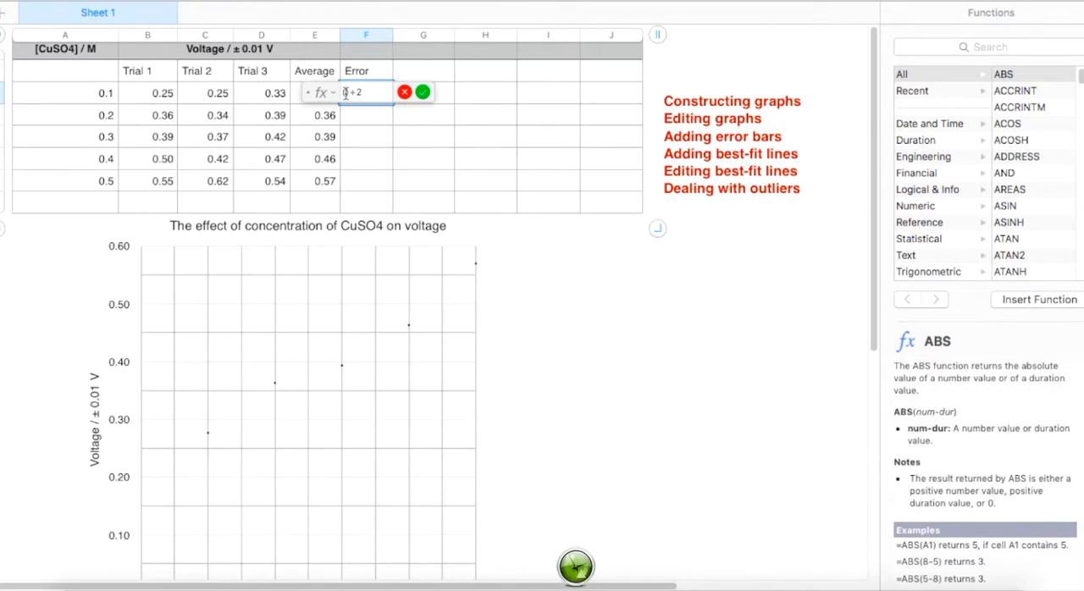
pyautogui.write('MAX')
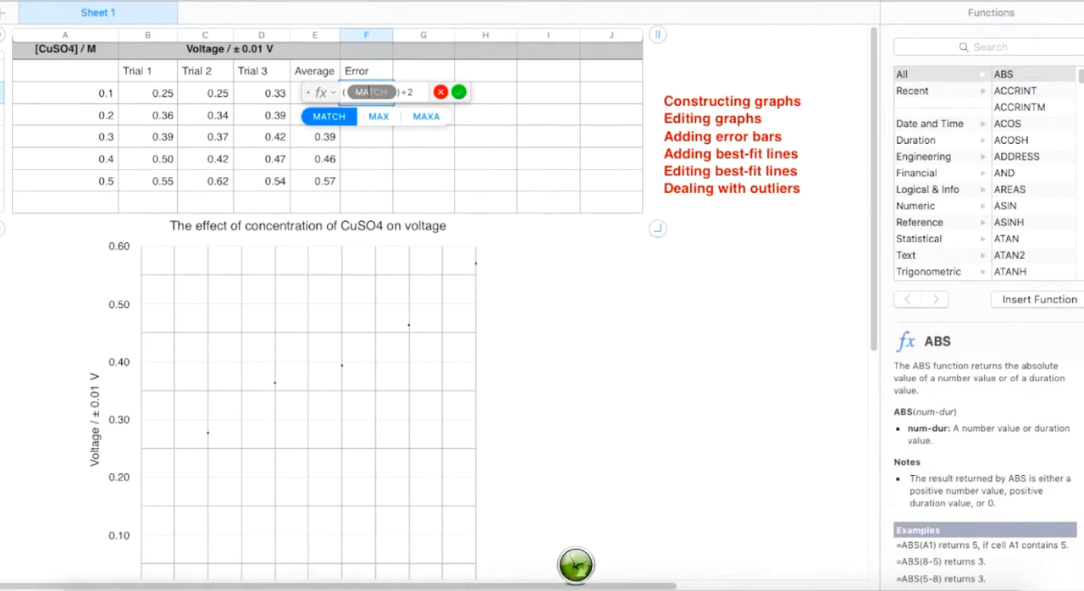
pyautogui.click(335, 116)
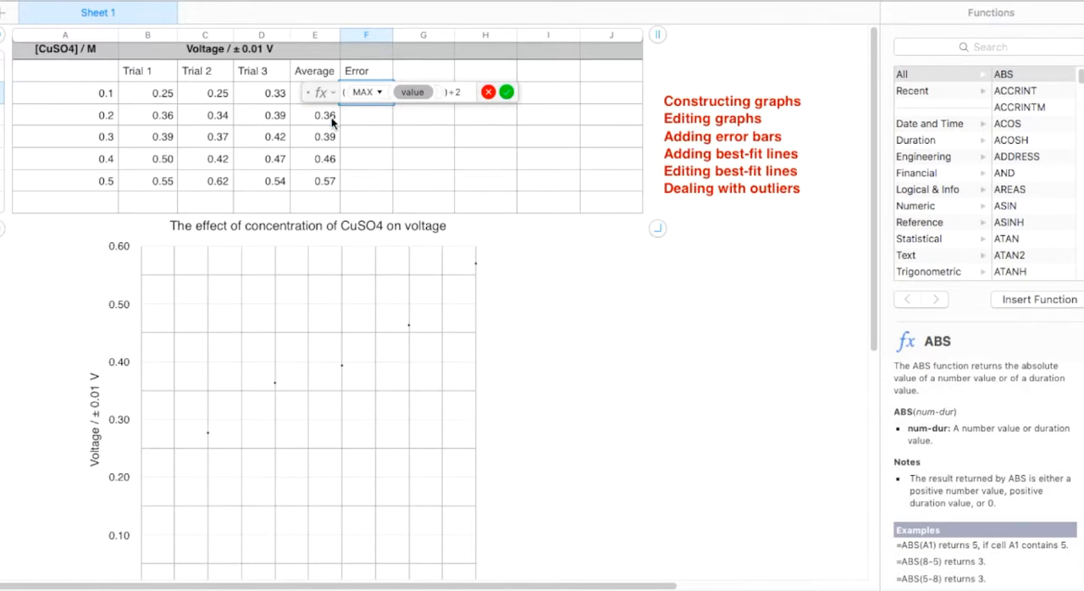
pyautogui.moveTo(161, 95); pyautogui.dragTo(257, 96)
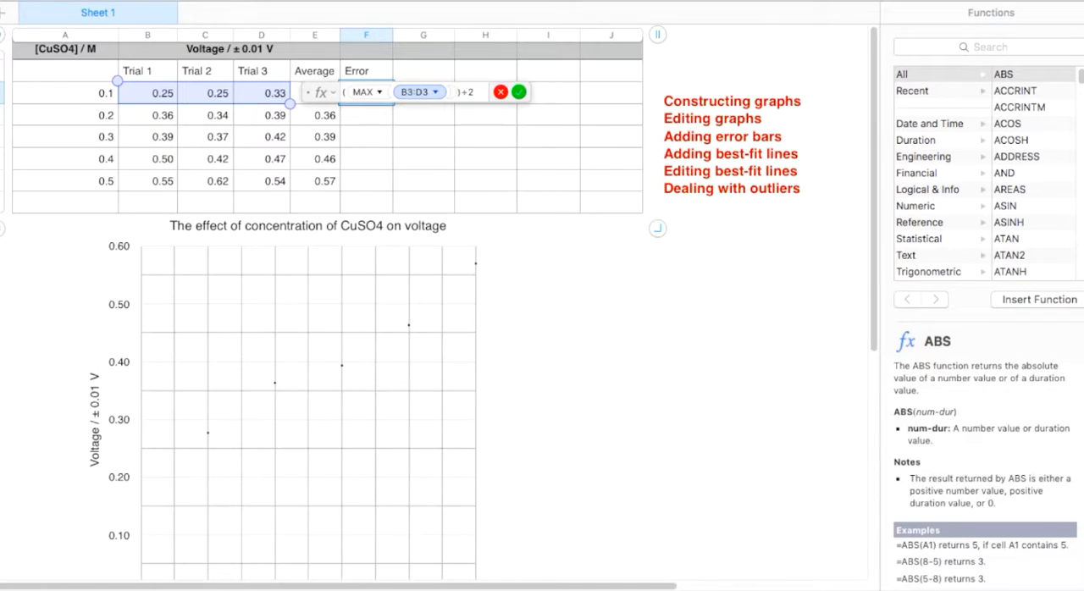
# Step: Subtract MIN of B3:D3 from the MAX term inside the parentheses and complete the error formula
pyautogui.write('-')
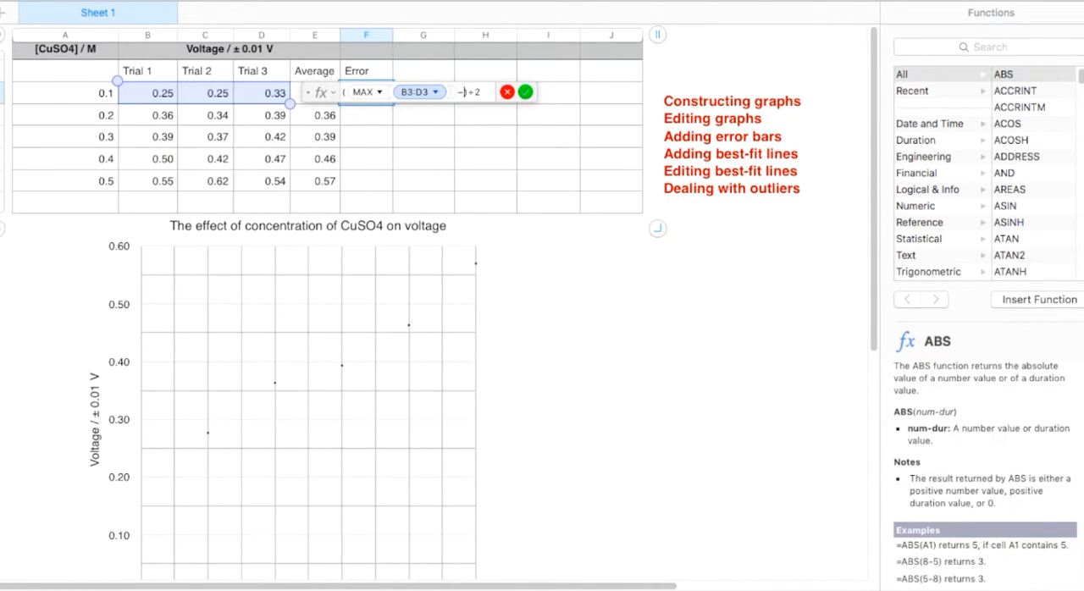
pyautogui.write('min')
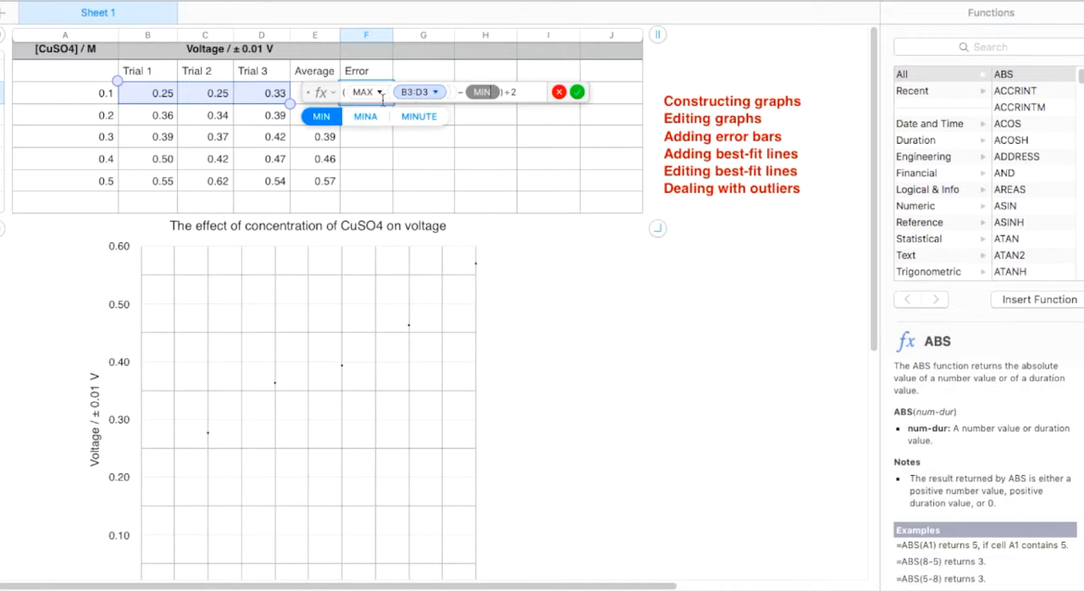
pyautogui.click(315, 123)
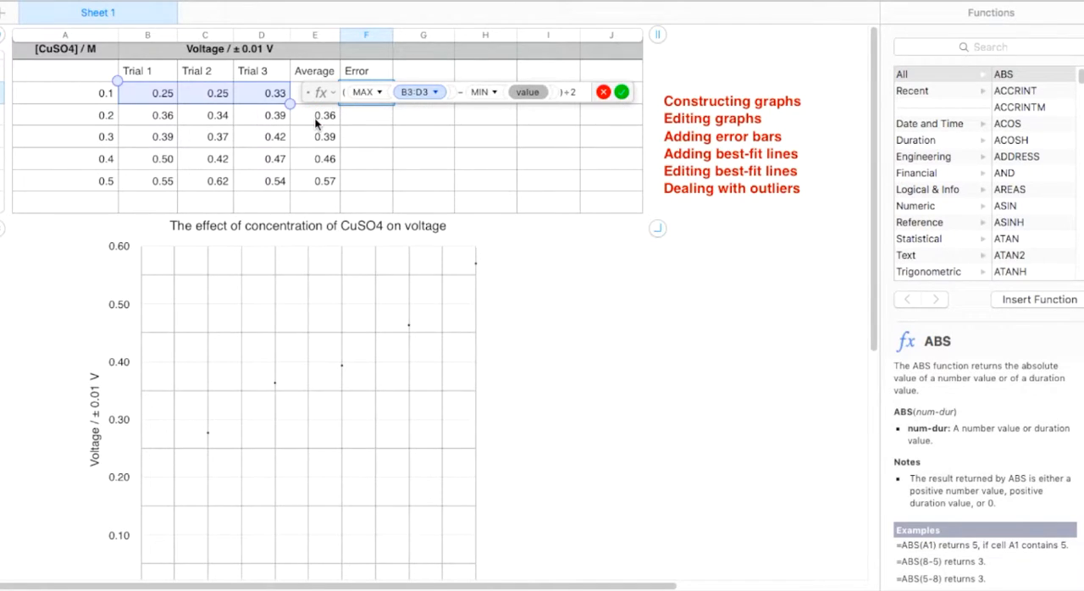
pyautogui.click(525, 94)
pyautogui.click(419, 93)
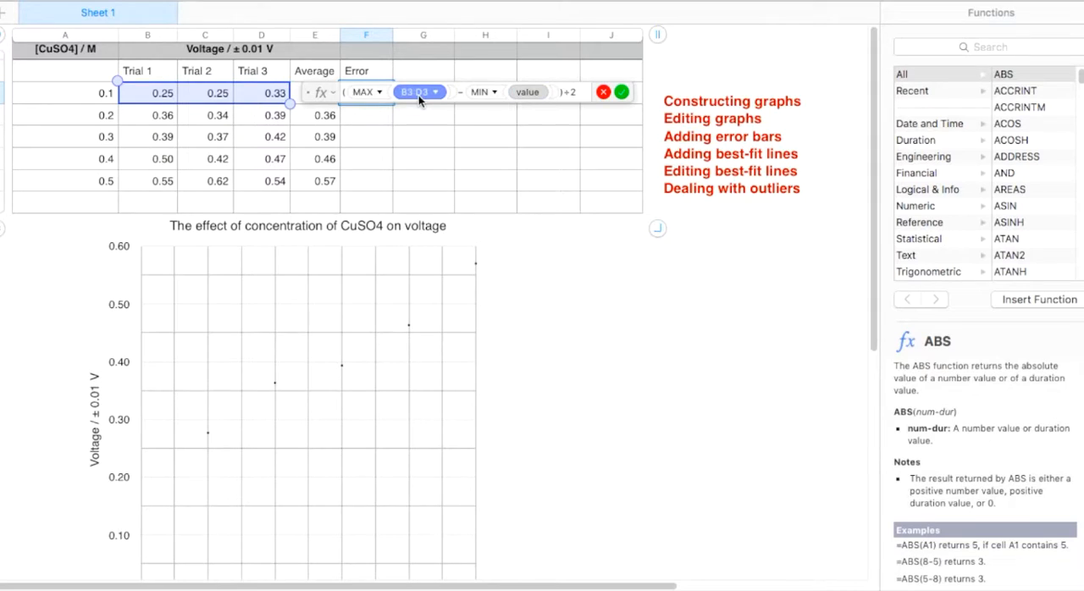
pyautogui.click(534, 94)
pyautogui.press('super+v')
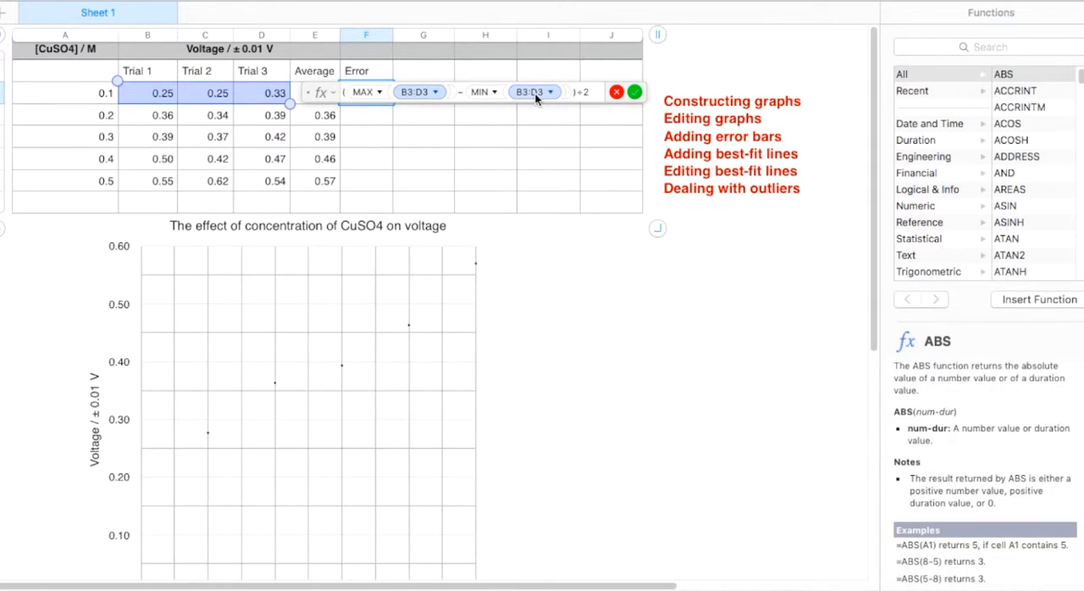
pyautogui.press('Return')
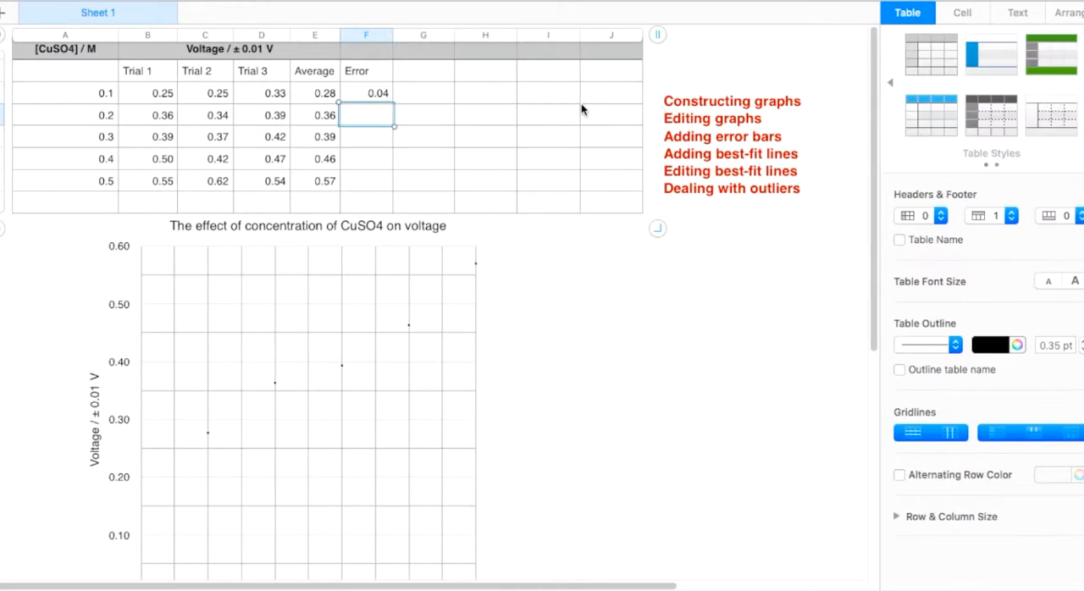
# Step: Fill the error formula from F3 down the Error column to the 0.5 M row
pyautogui.click(369, 94)
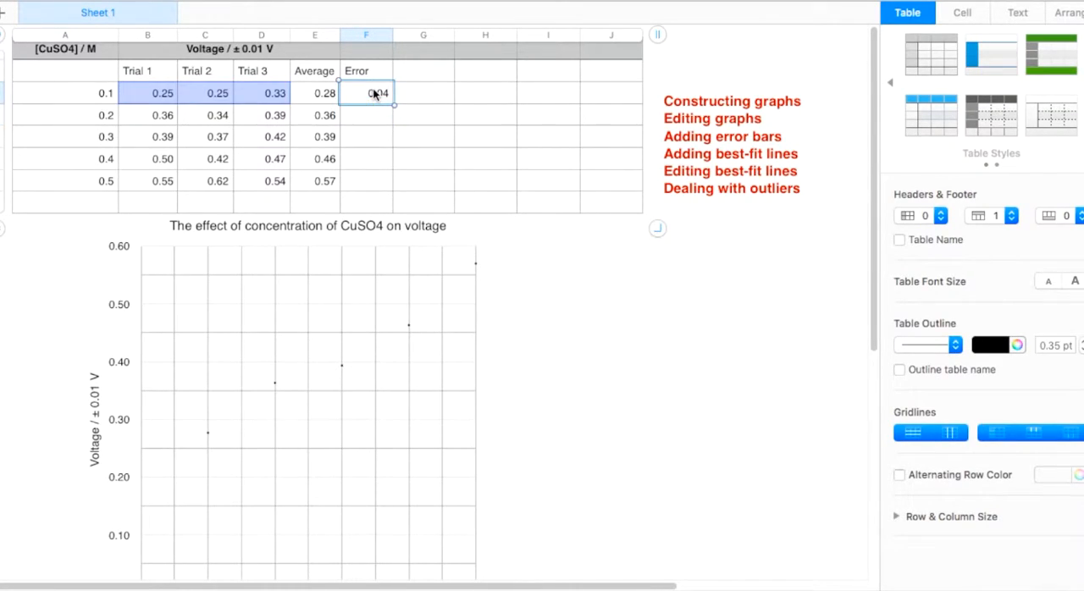
pyautogui.moveTo(367, 106); pyautogui.dragTo(365, 188)
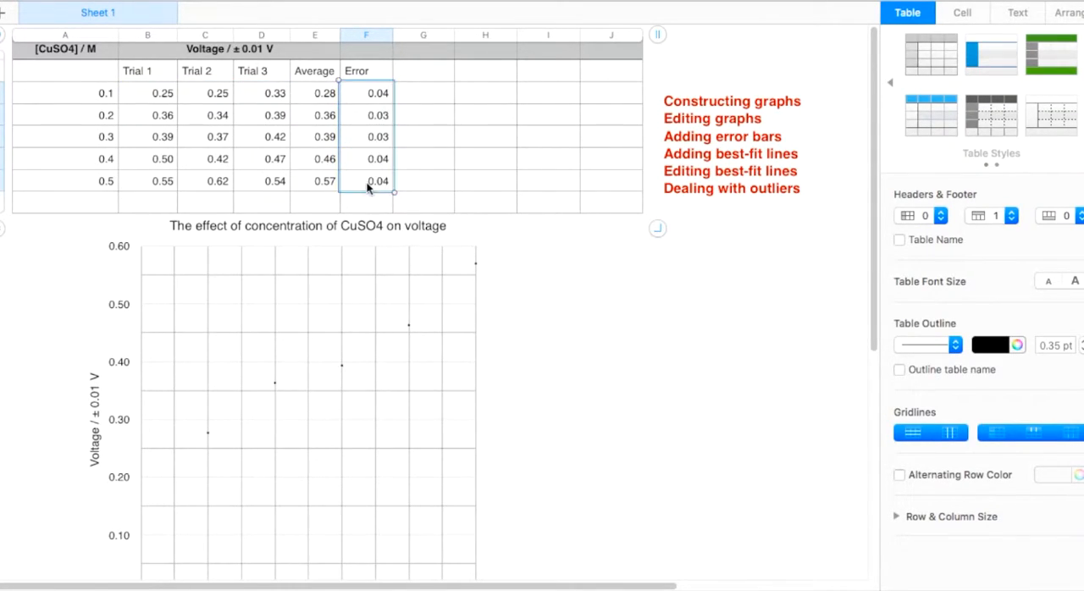
# Step: Enter the column heading "St. dev." beside the Error heading in the table
pyautogui.click(437, 75)
pyautogui.write('St. dev.')
pyautogui.press('Return')
# Step: Calculate the STDEV of B3:D3 in G3 and fill the formula down to the 0.5 M row
pyautogui.write('=')
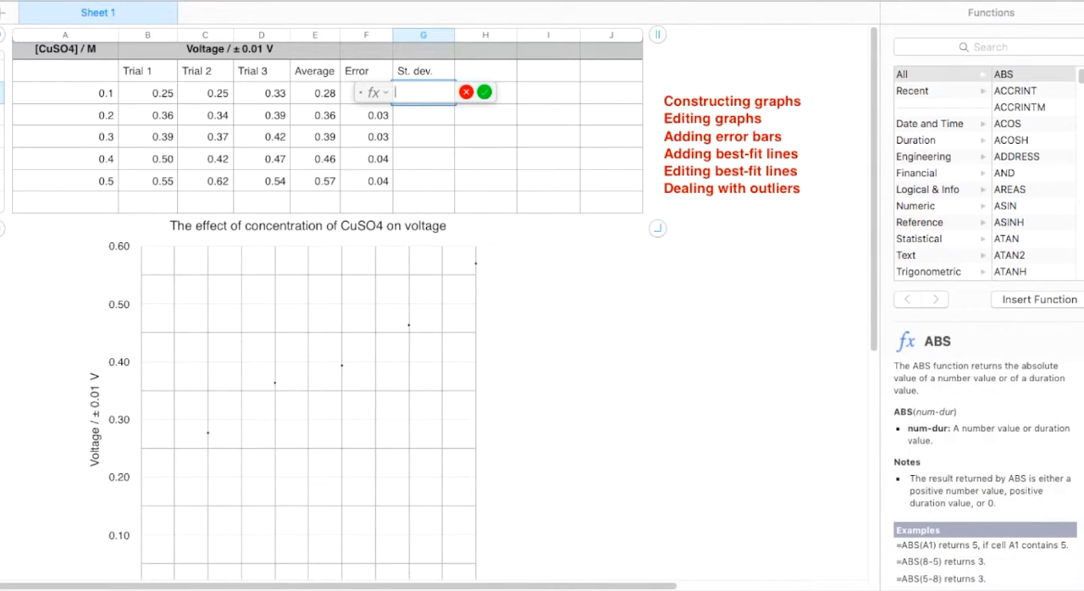
pyautogui.write('STDEV')
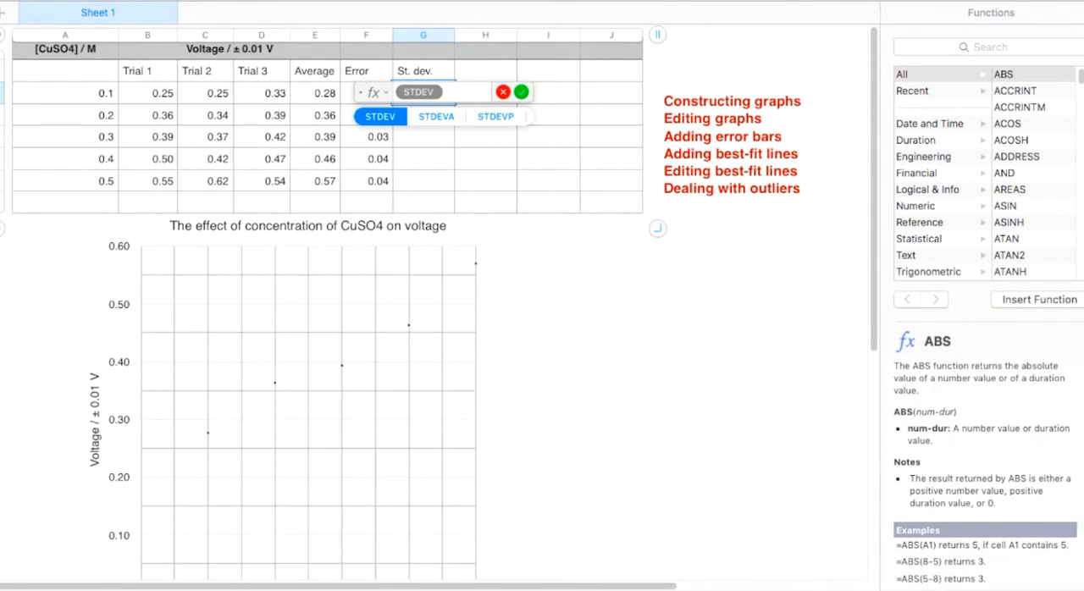
pyautogui.click(380, 116)
pyautogui.moveTo(161, 95); pyautogui.dragTo(272, 95)
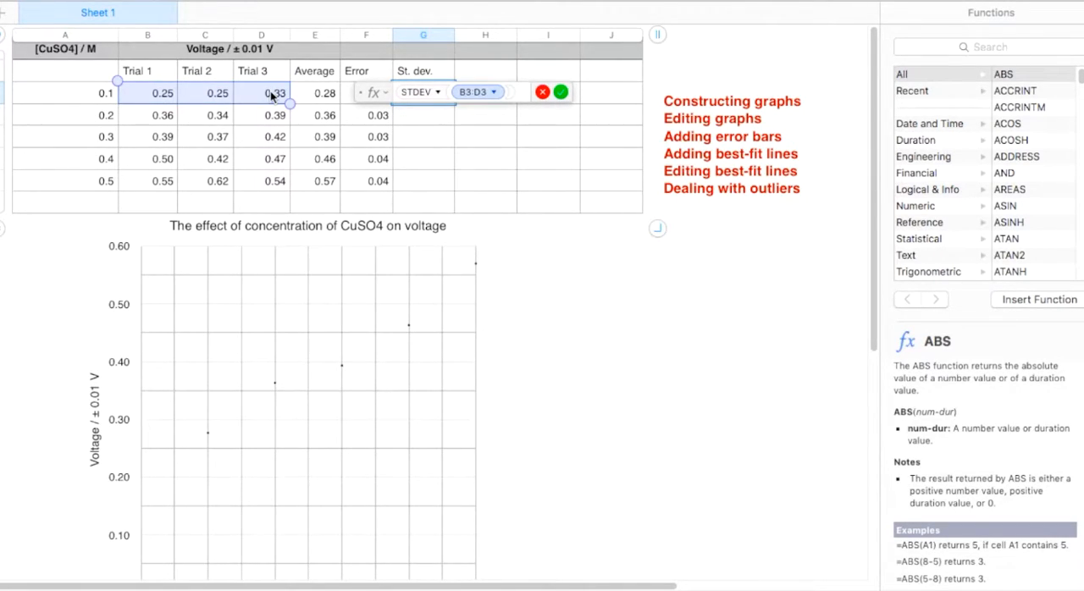
pyautogui.press('Return')
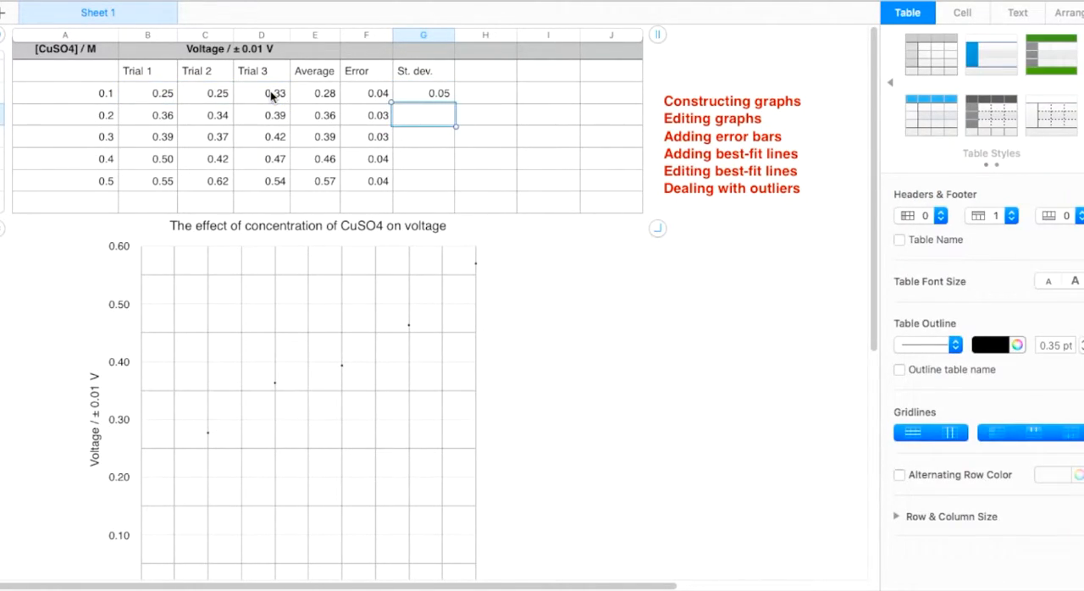
pyautogui.click(433, 95)
pyautogui.moveTo(424, 105); pyautogui.dragTo(424, 187)
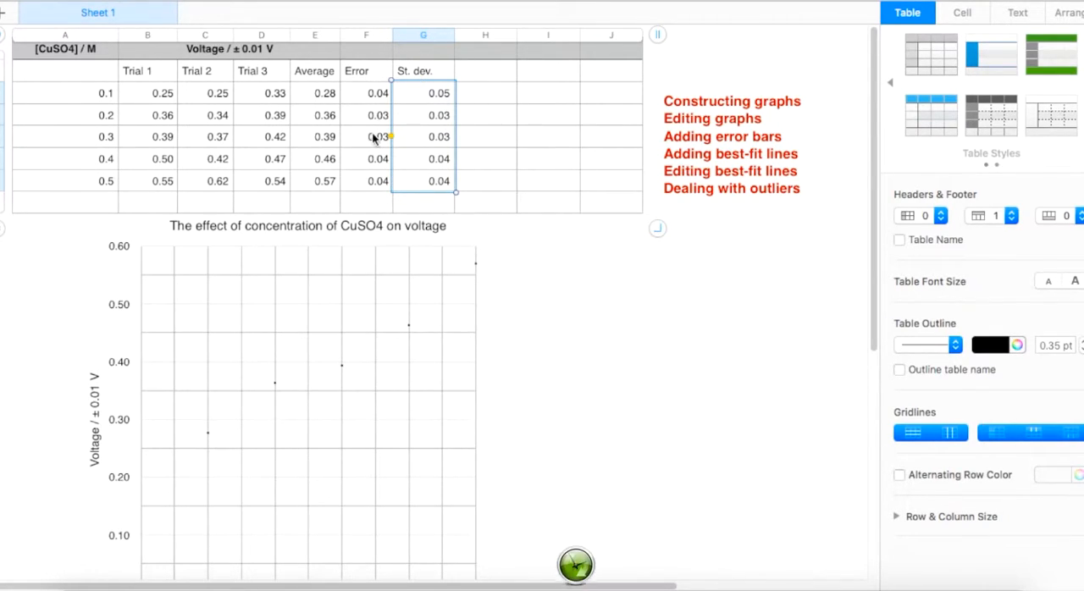
# Step: Clear the St. dev. heading and all the standard deviation values below it
pyautogui.click(429, 77)
pyautogui.moveTo(429, 76); pyautogui.dragTo(429, 172)
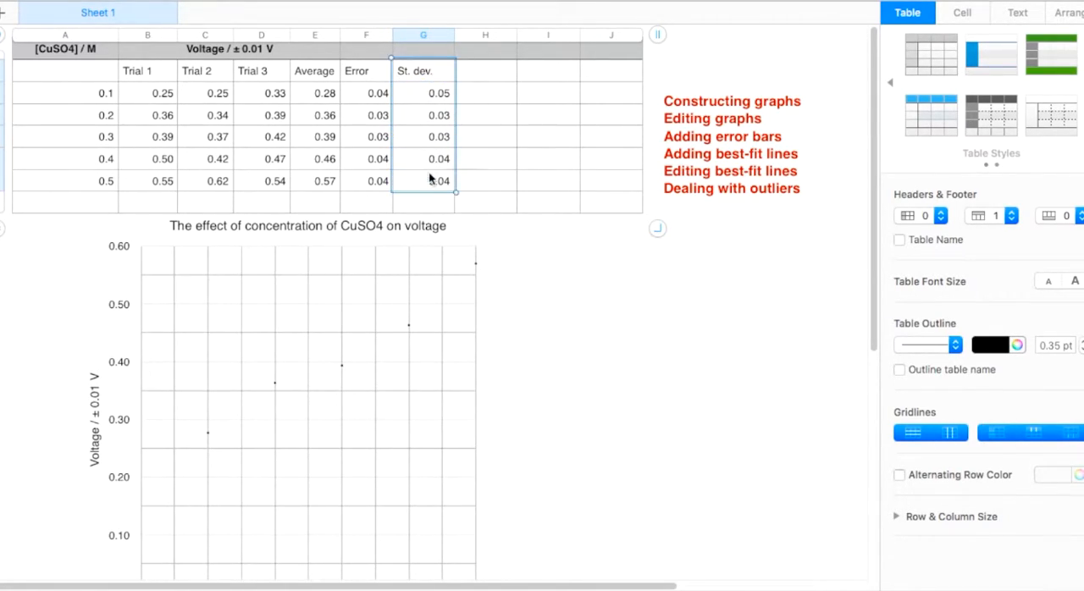
pyautogui.press('Delete')
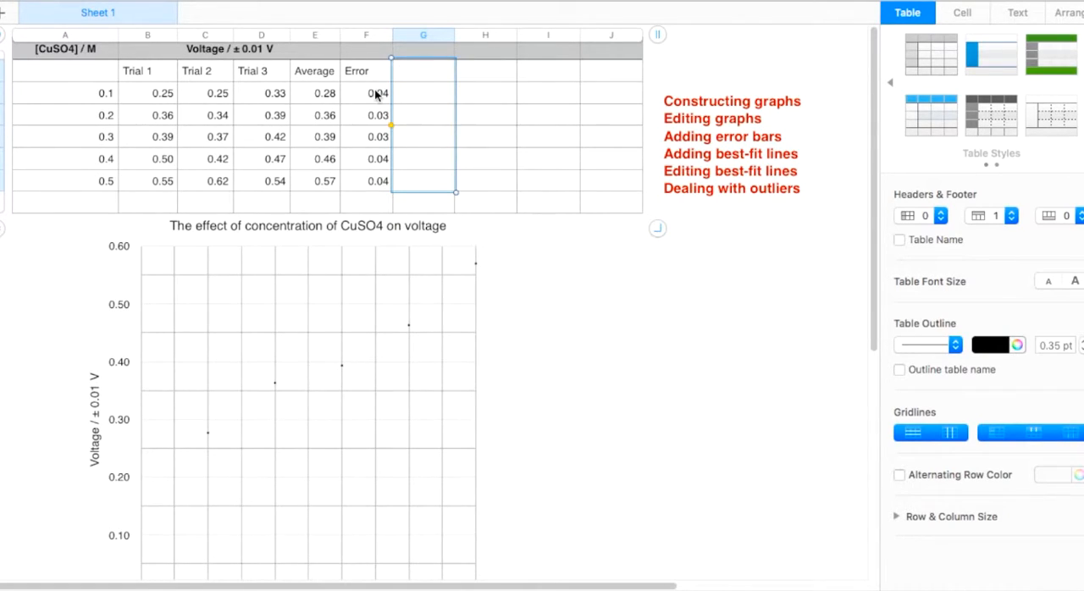
# Step: Add positive and negative Y axis error bars to the graph's data series and set them to use custom values
pyautogui.click(476, 269)
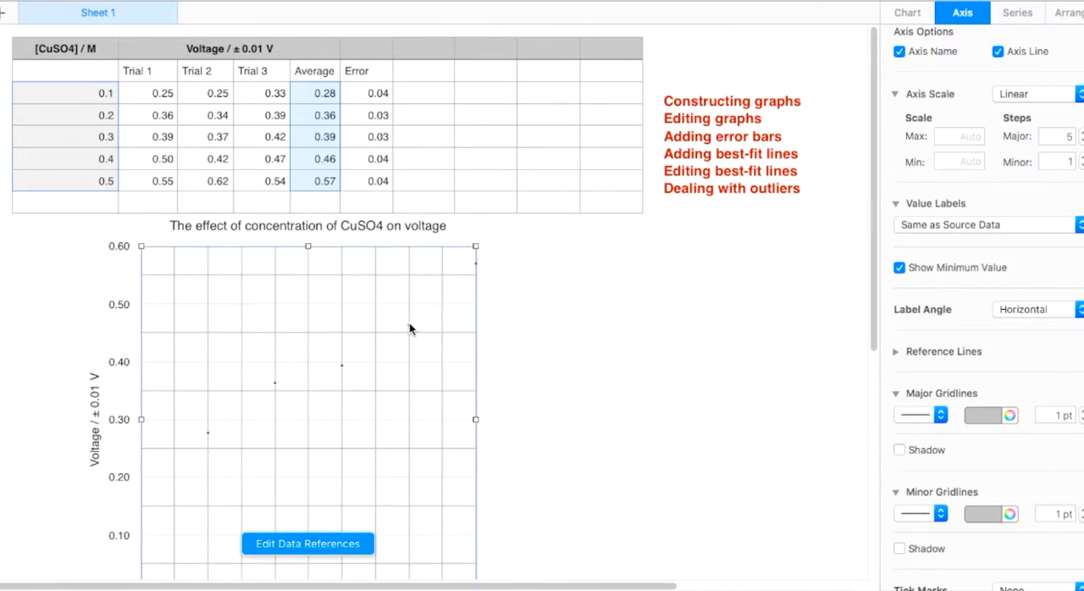
pyautogui.click(1017, 17)
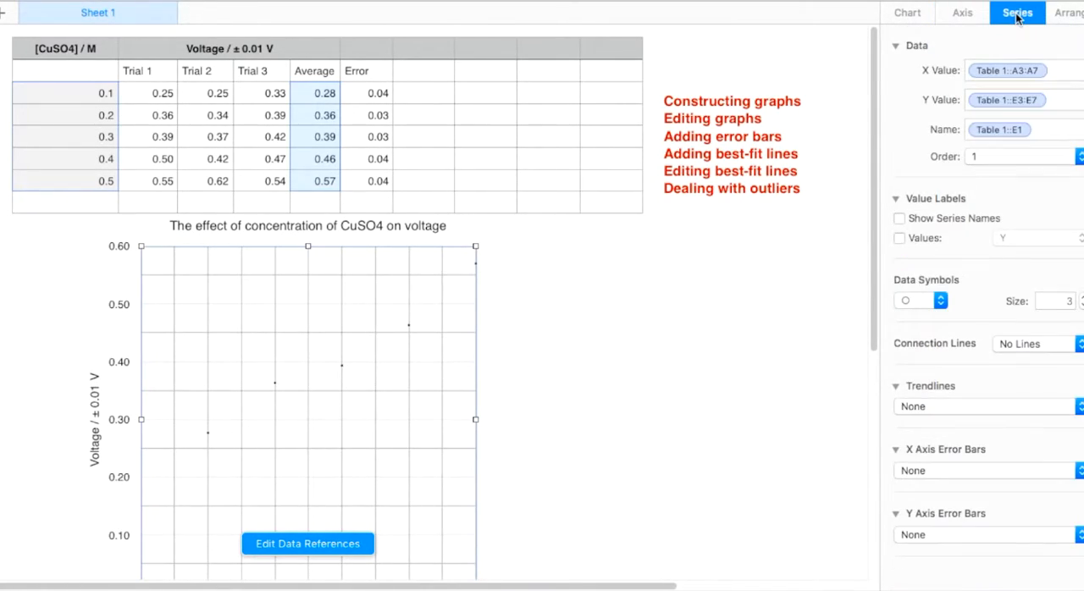
pyautogui.scroll(-1, 974, 398)
pyautogui.click(1000, 530)
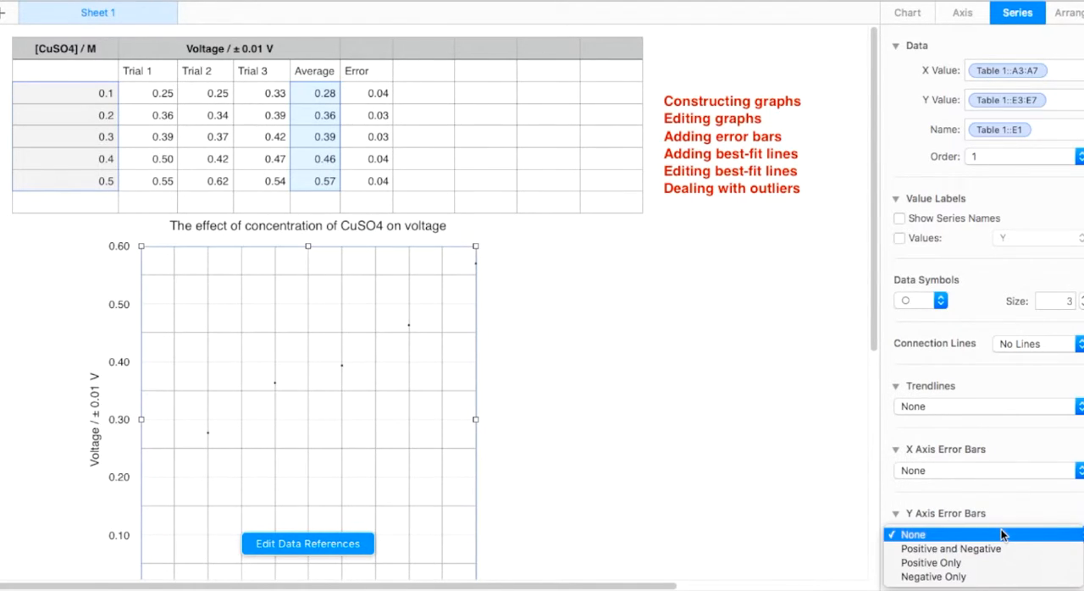
pyautogui.click(990, 547)
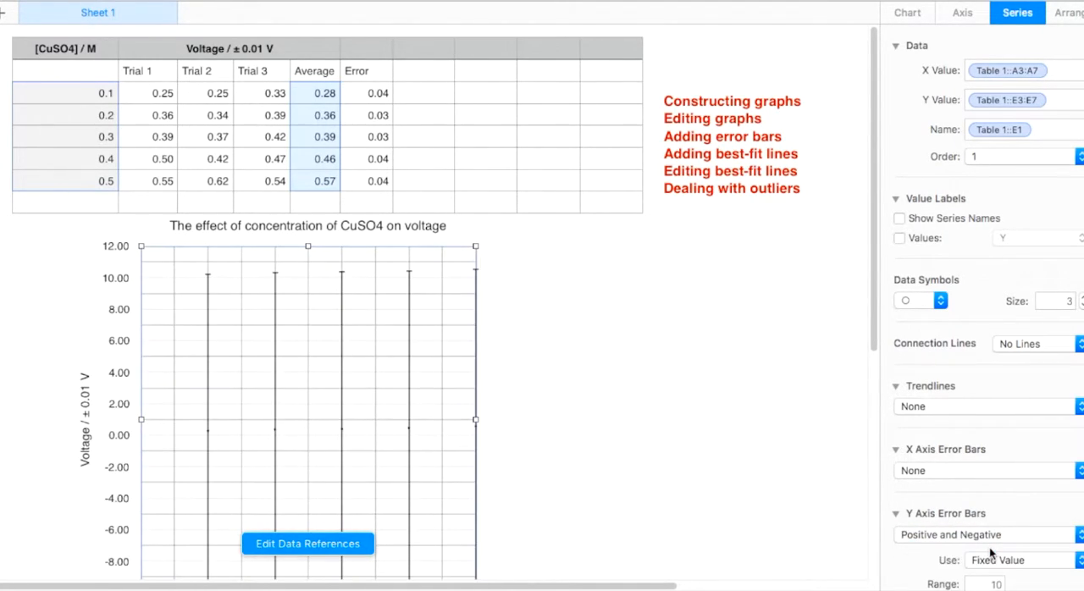
pyautogui.scroll(-2, 991, 542)
pyautogui.click(996, 529)
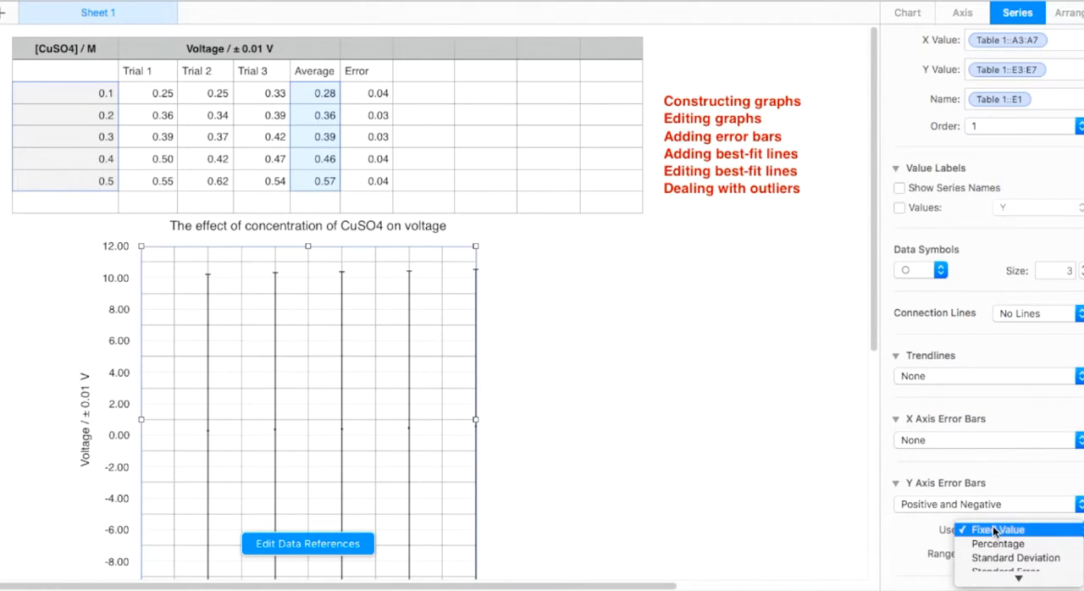
pyautogui.click(995, 576)
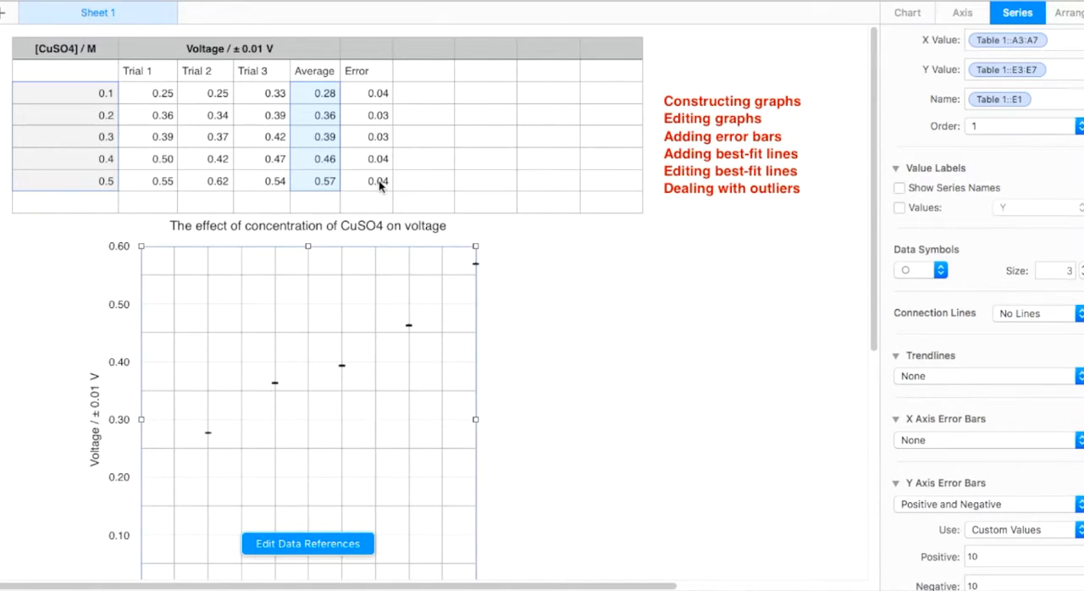
# Step: Replace the positive custom value of the Y axis error bars with the Error cells F3:F7
pyautogui.click(998, 557)
pyautogui.press('BackSpace')
pyautogui.press('BackSpace')
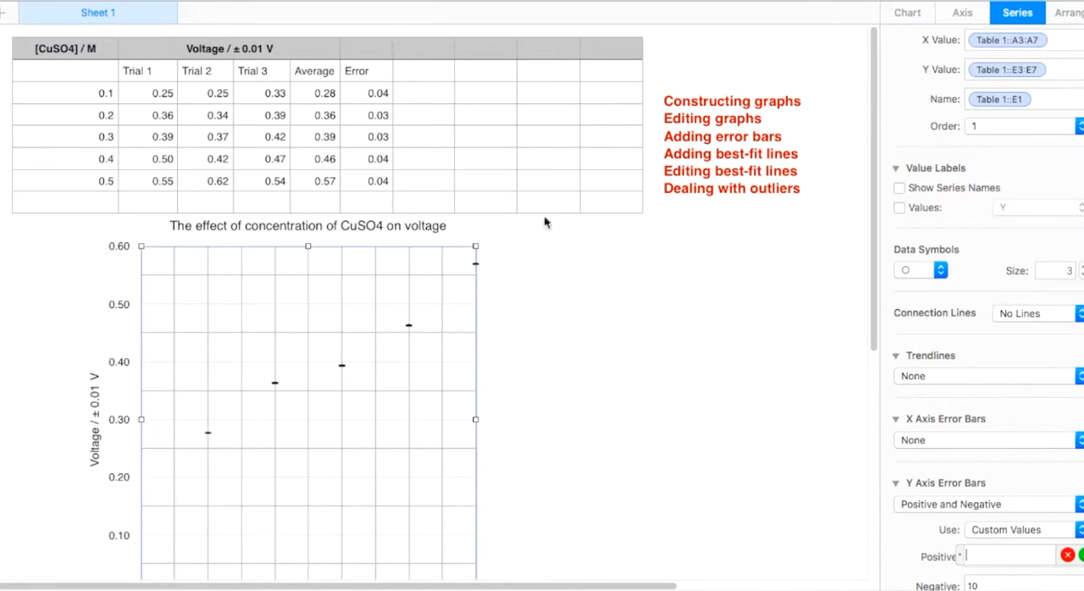
pyautogui.moveTo(367, 98); pyautogui.dragTo(368, 188)
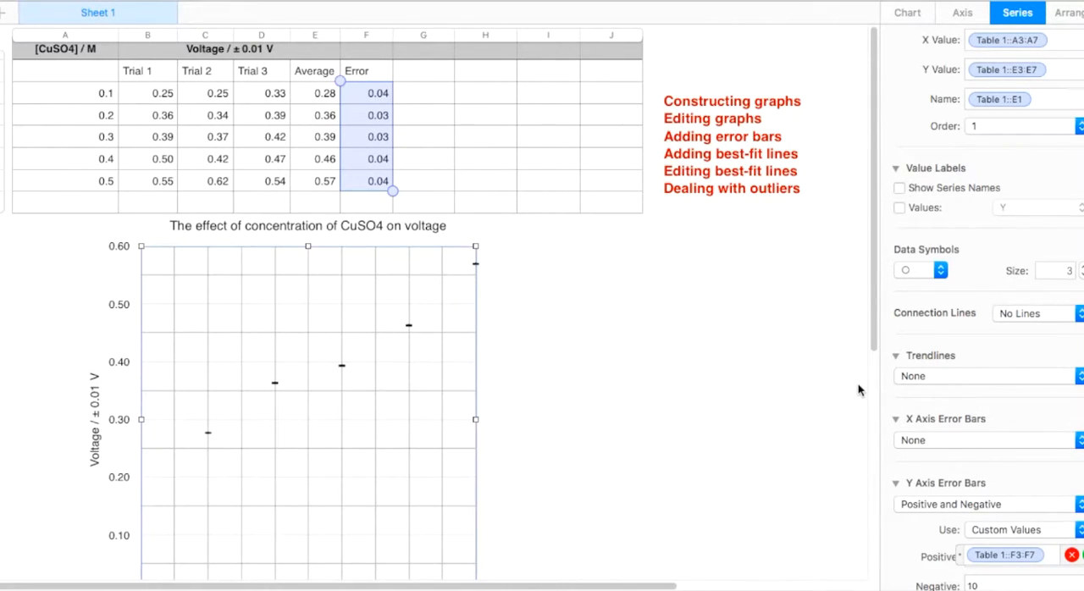
pyautogui.press('Return')
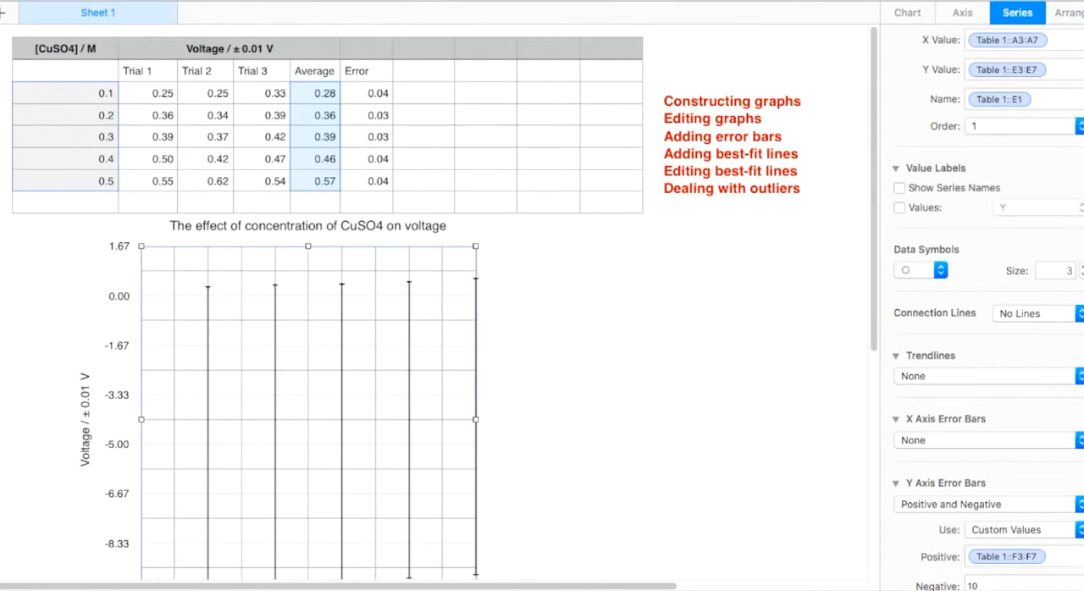
# Step: Replace the negative custom value of the Y axis error bars with the Error cells F3:F7 and deselect the graph
pyautogui.click(1019, 584)
pyautogui.press('BackSpace')
pyautogui.press('BackSpace')
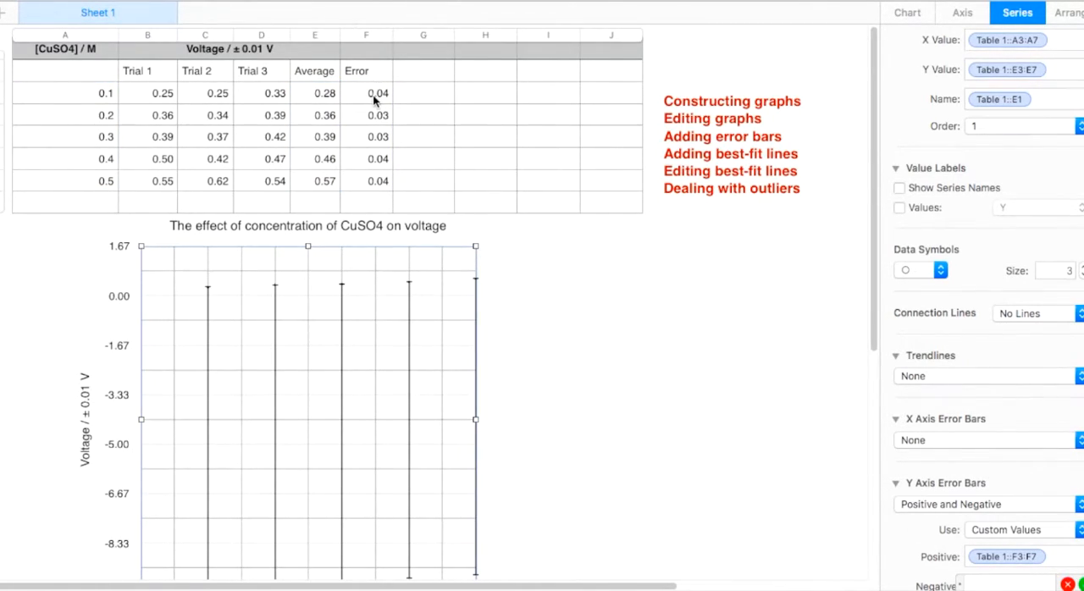
pyautogui.moveTo(374, 100); pyautogui.dragTo(376, 178)
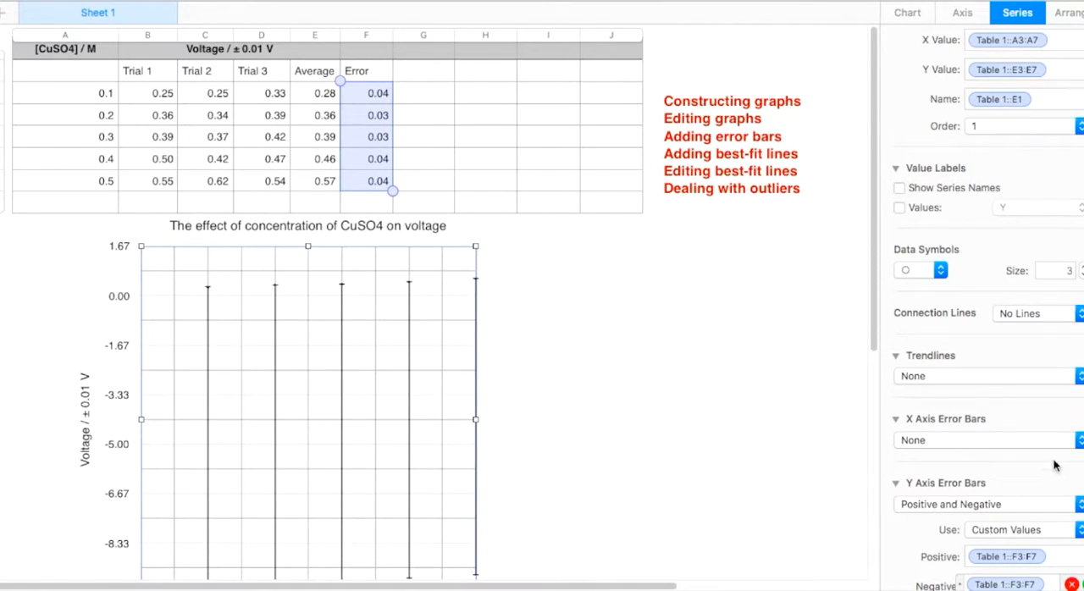
pyautogui.press('Return')
pyautogui.click(543, 364)
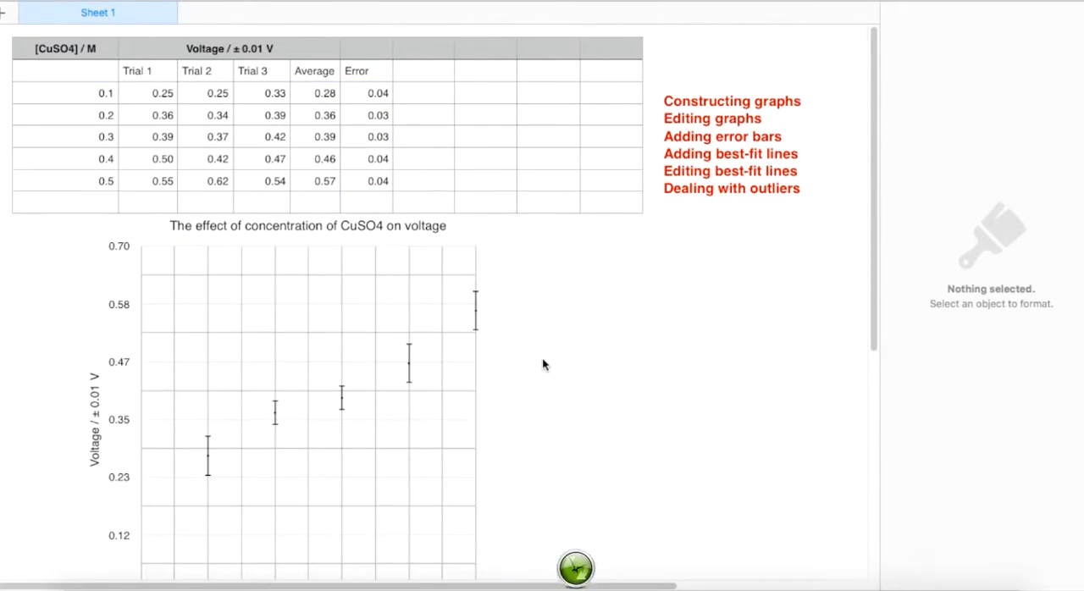
# Step: Add a linear trendline to the graph's average voltage data series
pyautogui.scroll(-2, 543, 365)
pyautogui.scroll(-2, 543, 365)
pyautogui.scroll(-3, 543, 364)
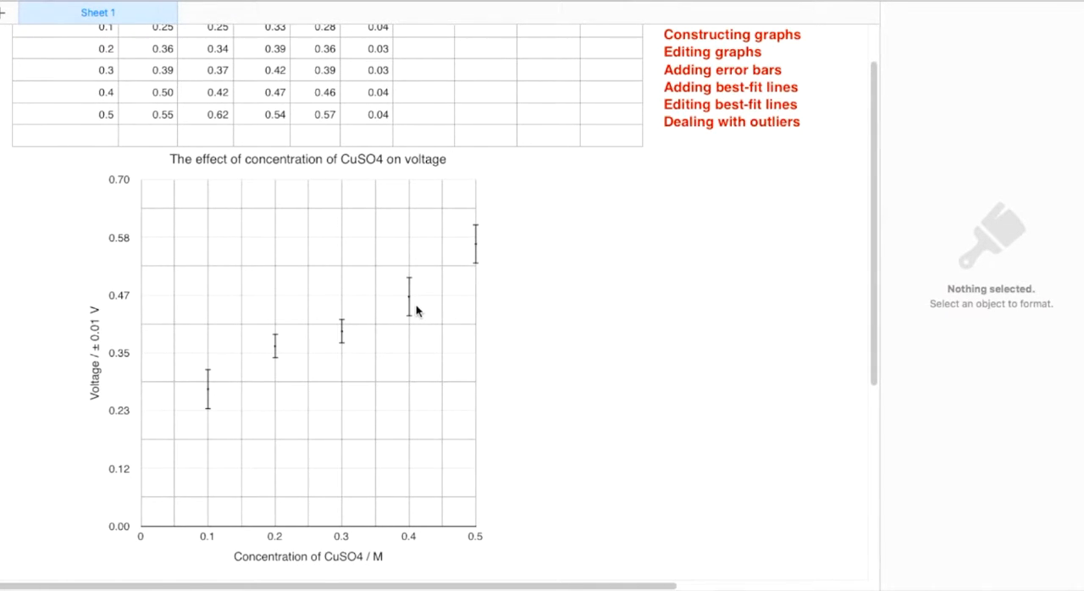
pyautogui.scroll(3, 416, 312)
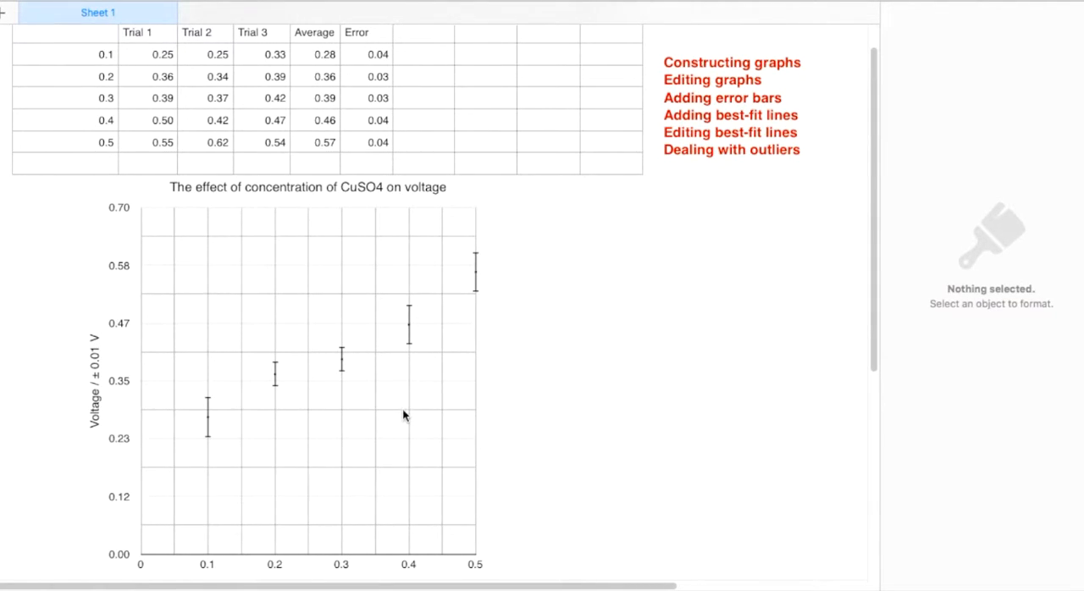
pyautogui.scroll(2, 403, 408)
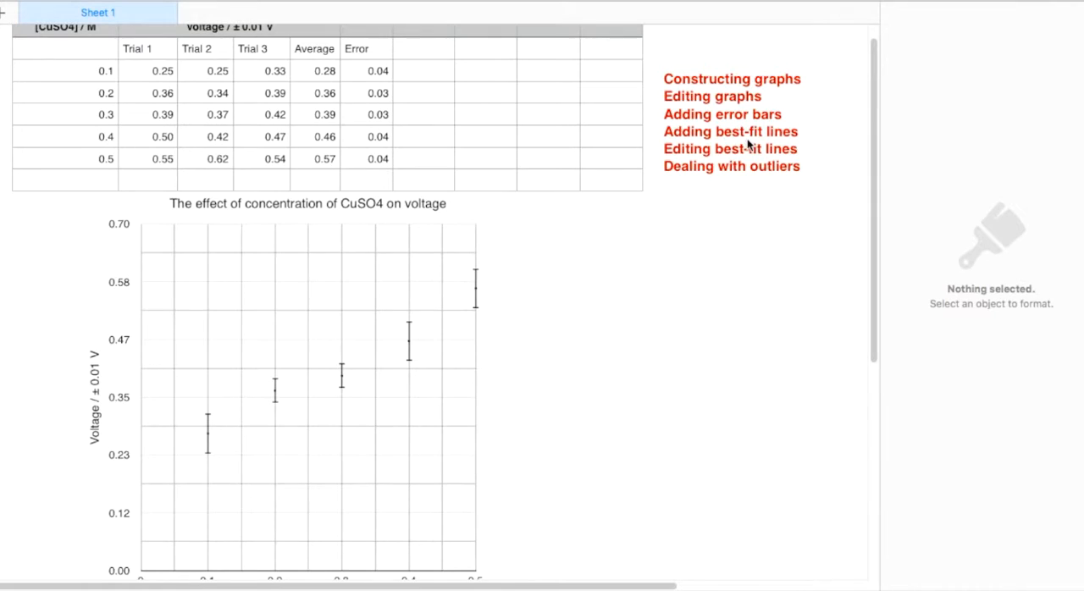
pyautogui.click(476, 294)
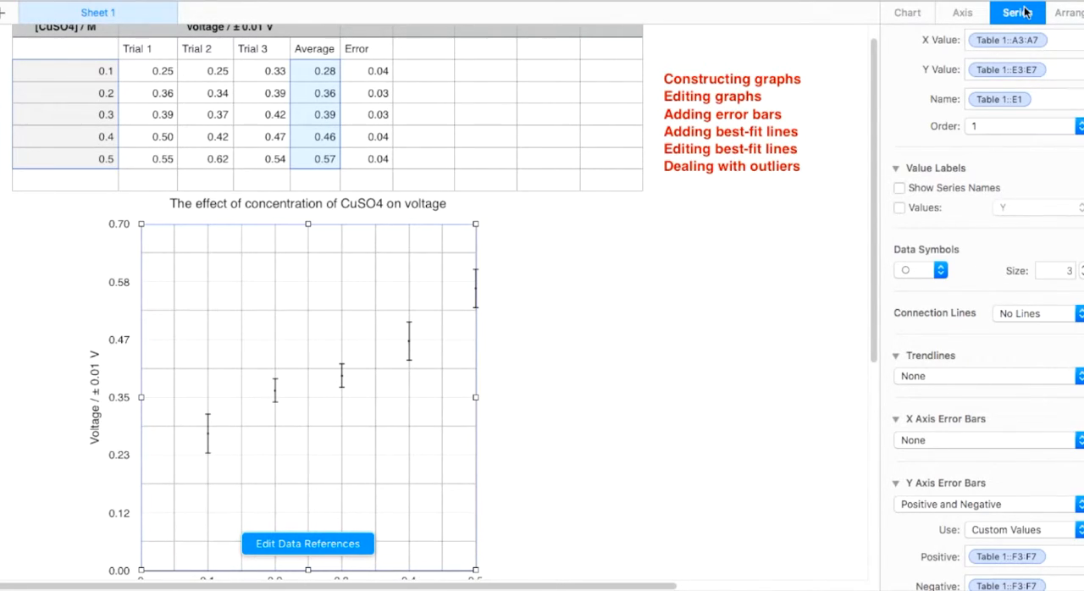
pyautogui.click(895, 356)
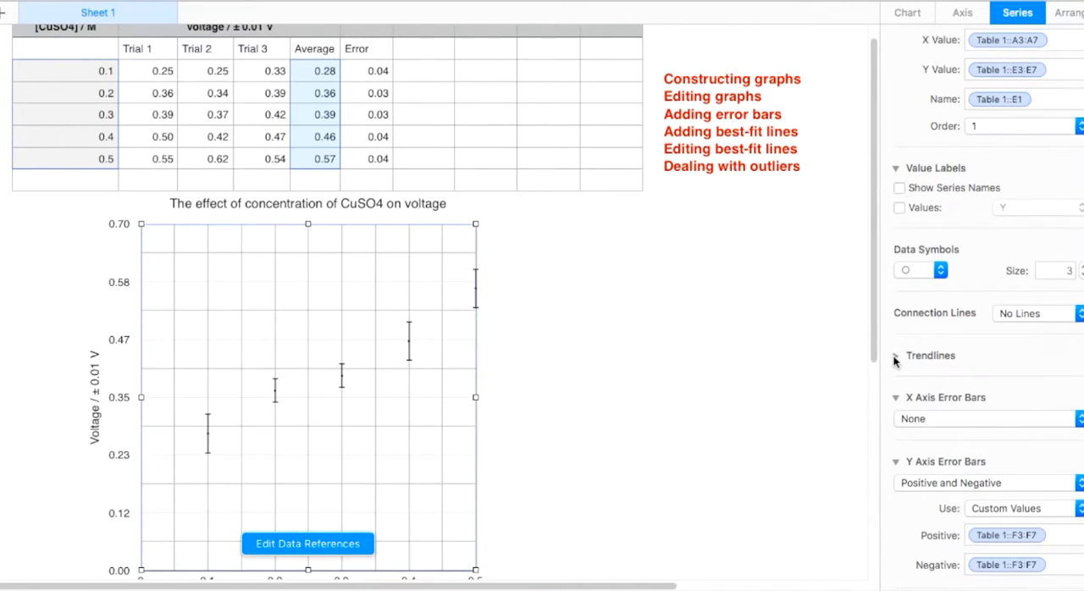
pyautogui.click(896, 356)
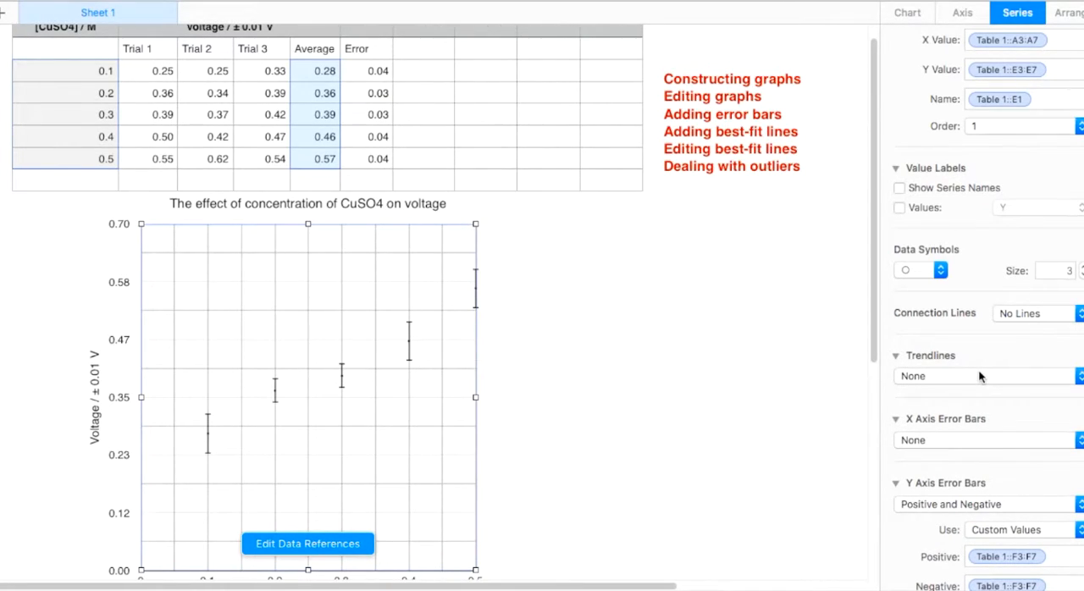
pyautogui.click(1002, 378)
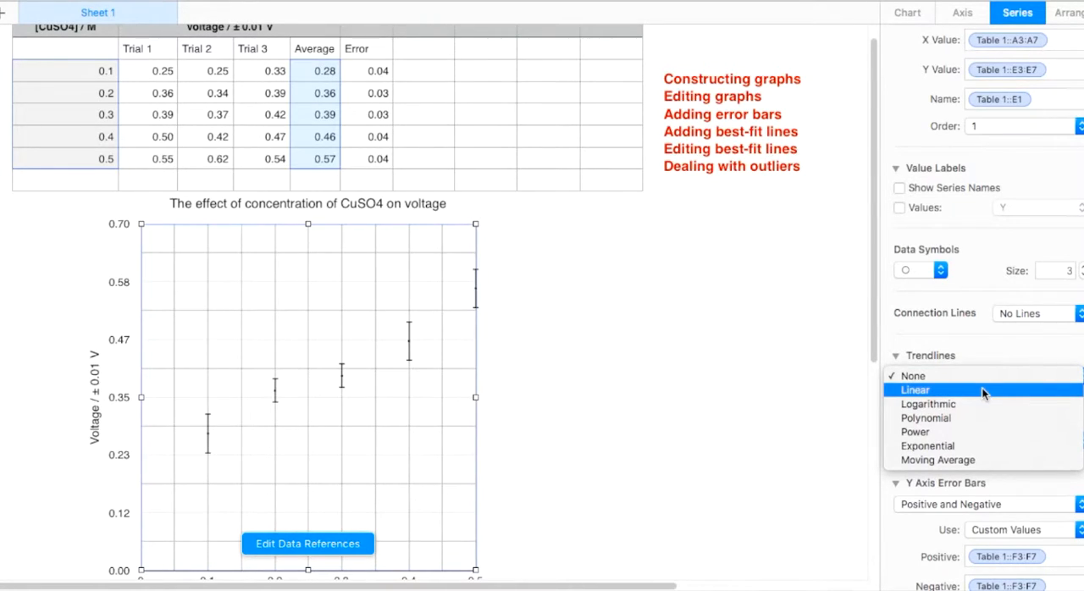
pyautogui.click(983, 391)
# Step: Try a logarithmic trendline on the data series and switch the trendline type back to linear
pyautogui.click(974, 380)
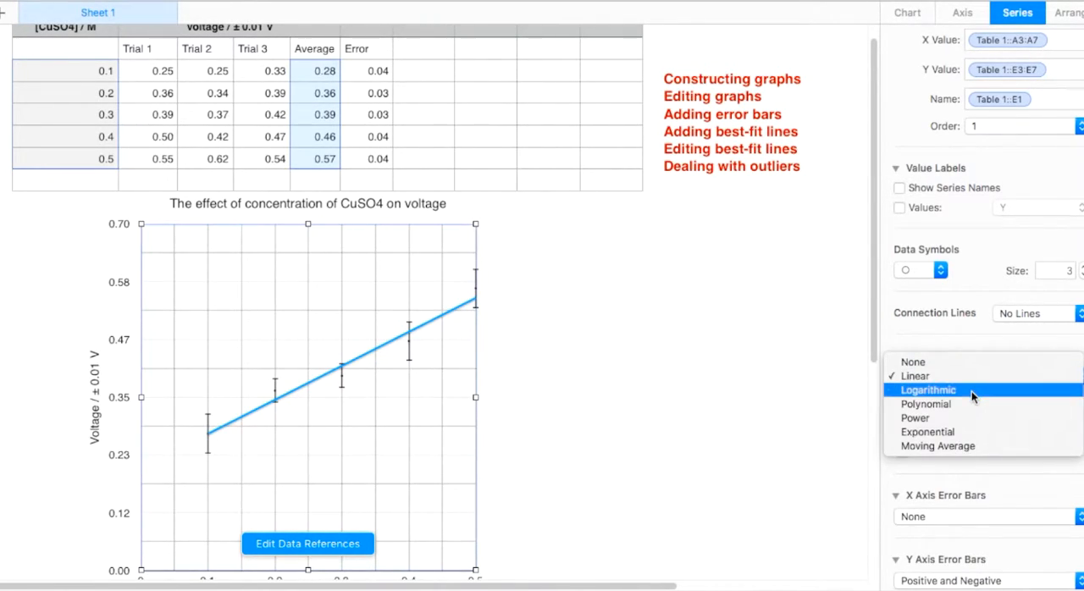
pyautogui.click(971, 393)
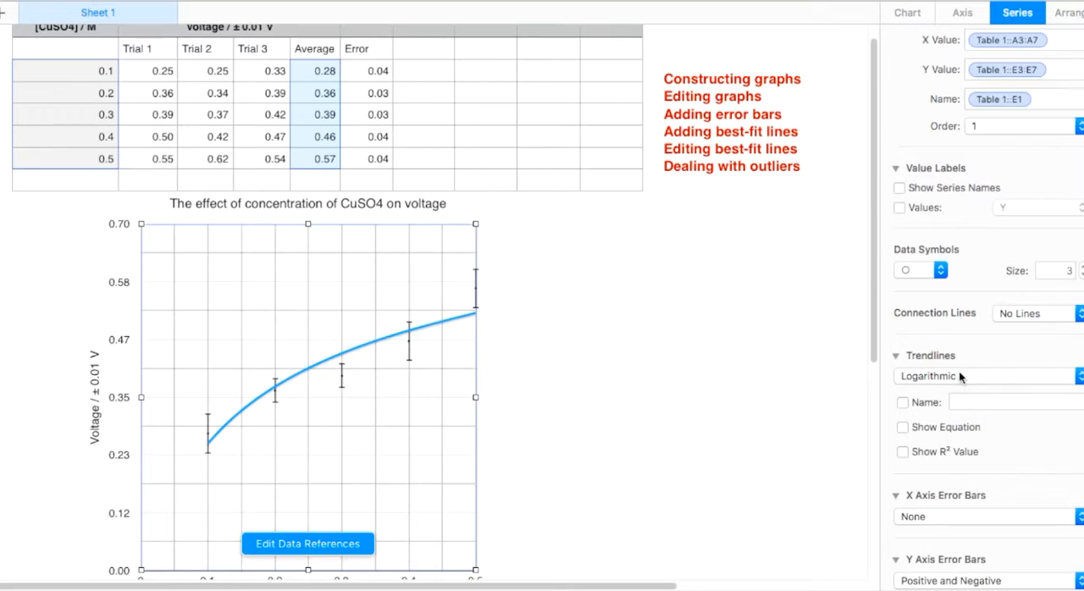
pyautogui.click(959, 372)
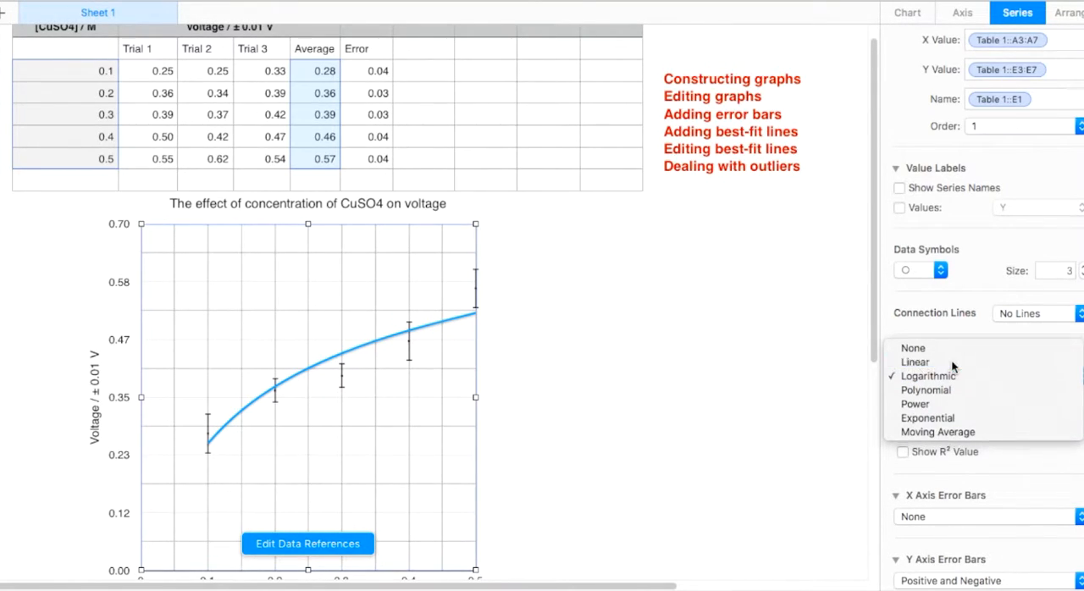
pyautogui.click(951, 362)
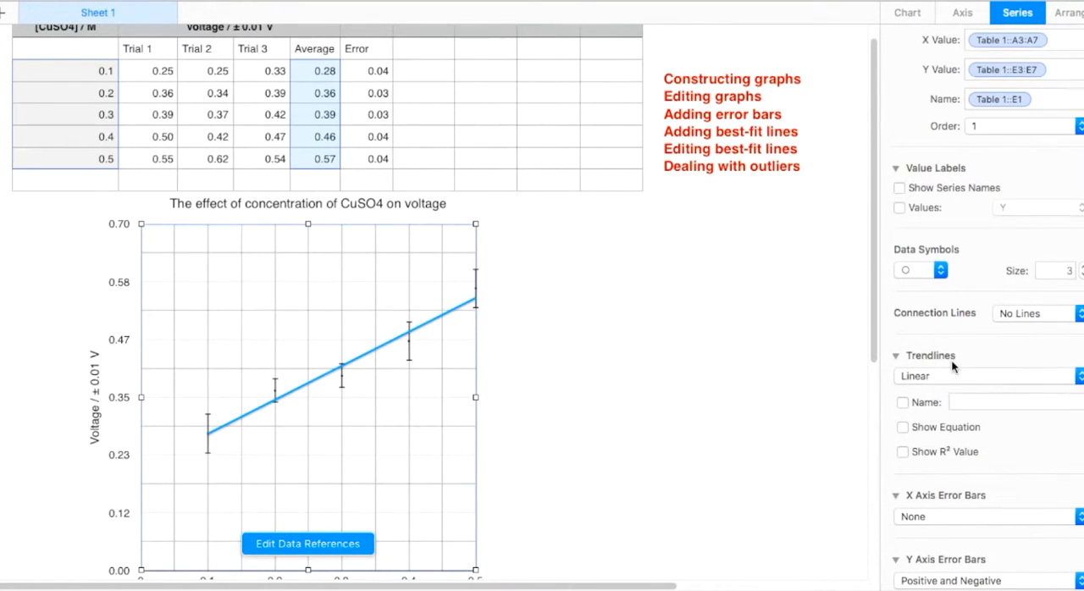
# Step: Show the linear trendline's equation and R² value on the graph
pyautogui.click(904, 427)
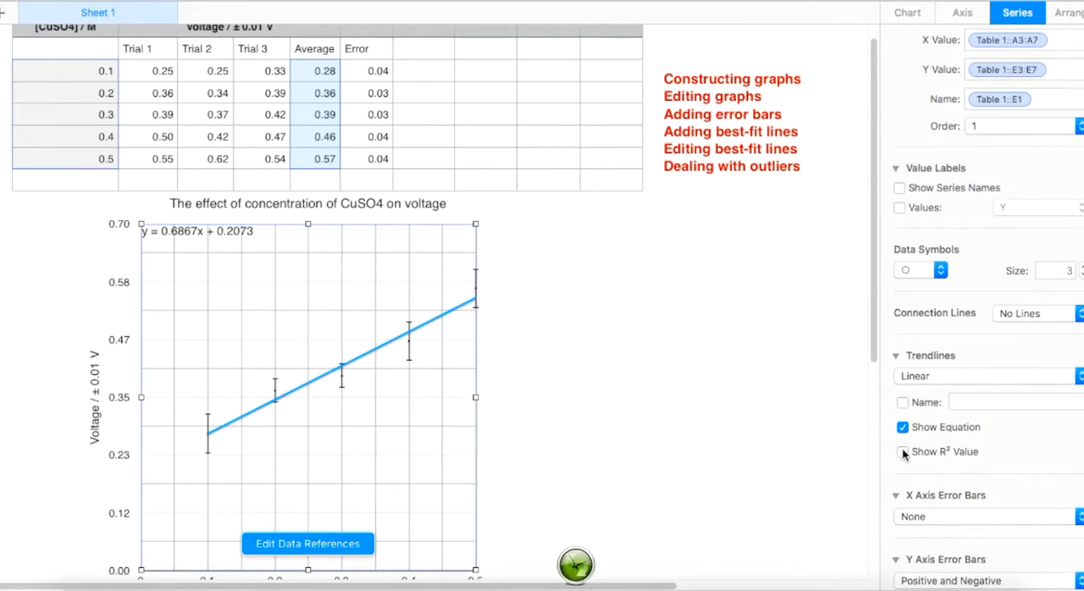
pyautogui.click(903, 453)
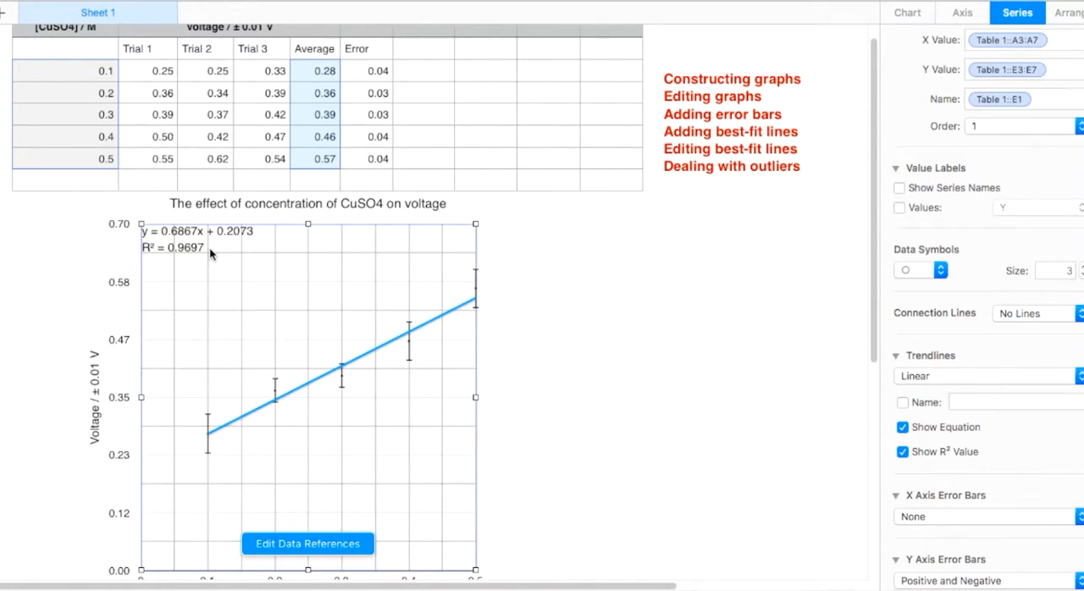
# Step: Format the trendline's stroke as black with a width of 0.75 pt
pyautogui.click(444, 315)
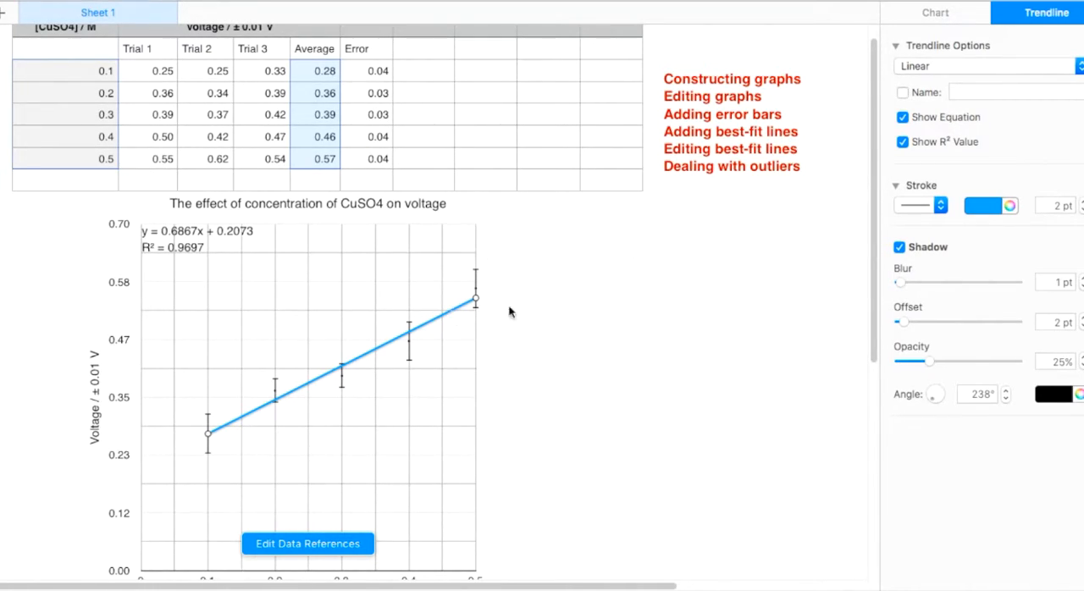
pyautogui.click(990, 206)
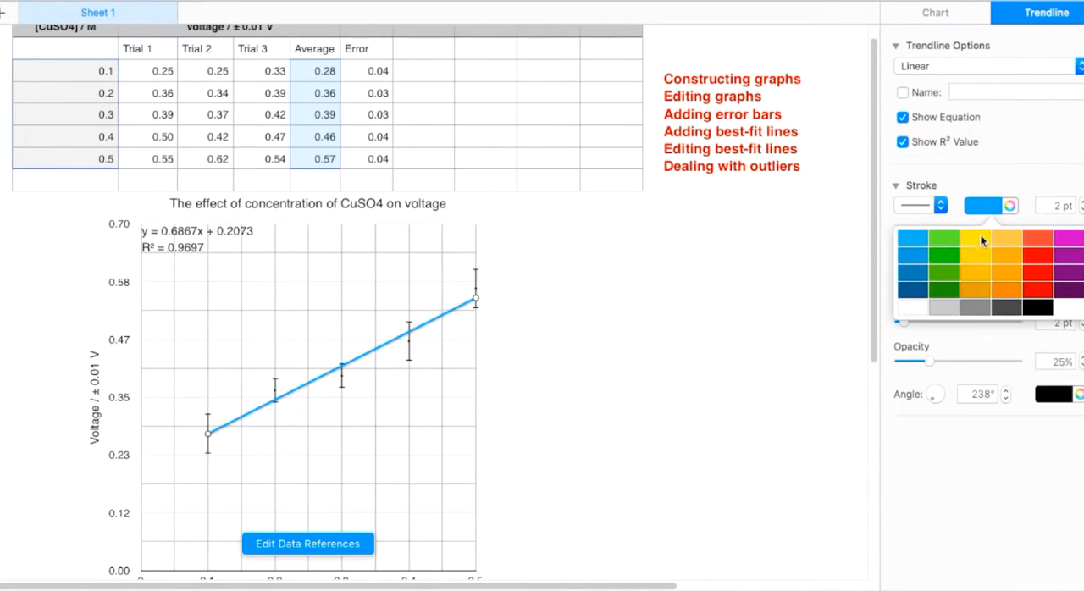
pyautogui.click(1050, 310)
pyautogui.click(1082, 210)
pyautogui.click(1082, 210)
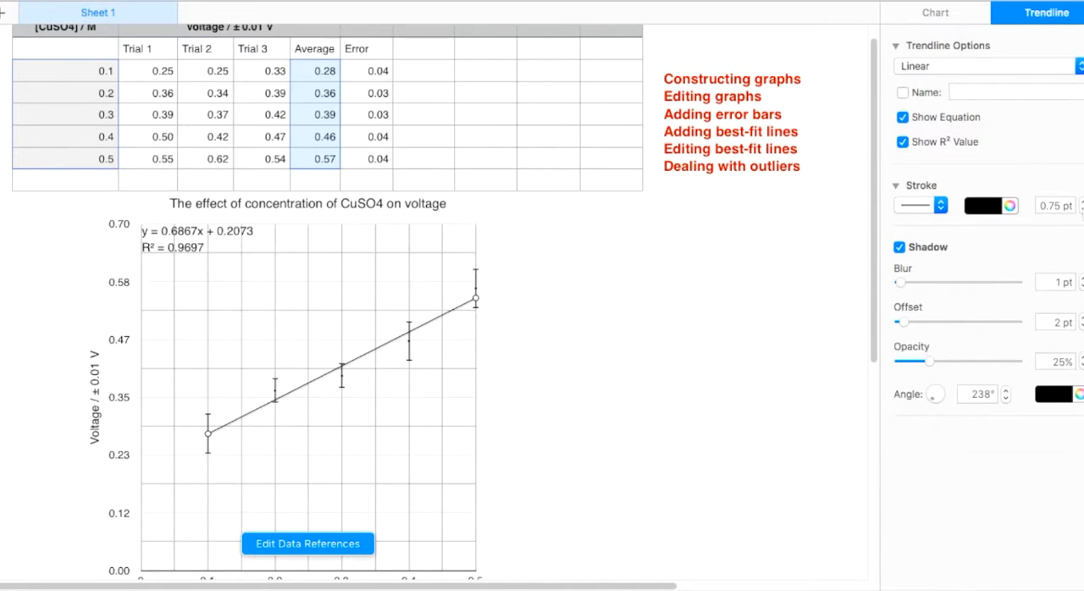
# Step: Add the heading "Max slope" in cell G2, beside the Error column
pyautogui.click(617, 325)
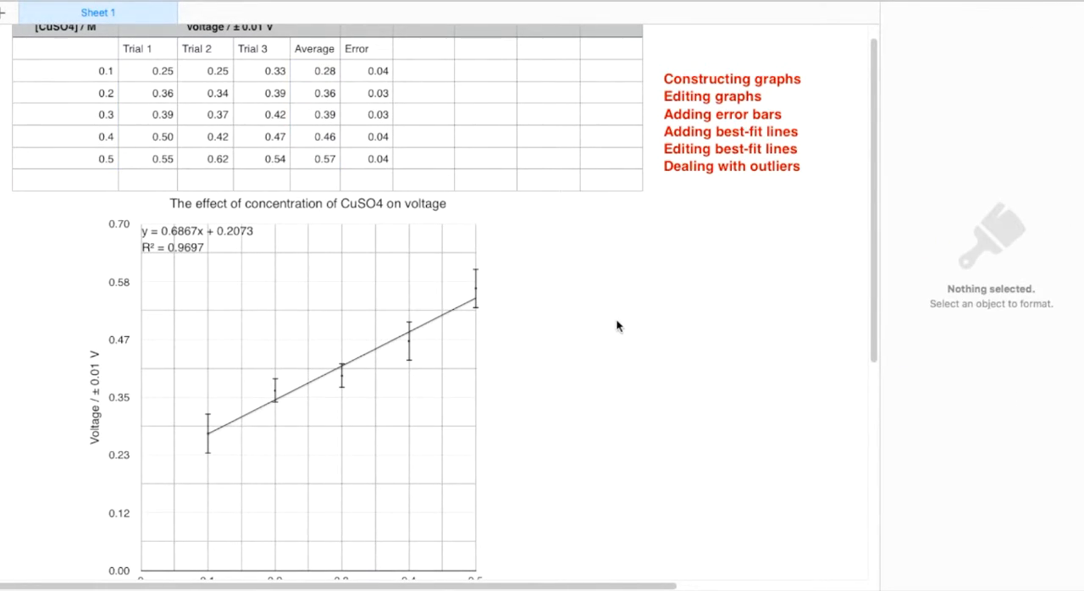
pyautogui.scroll(1, 618, 326)
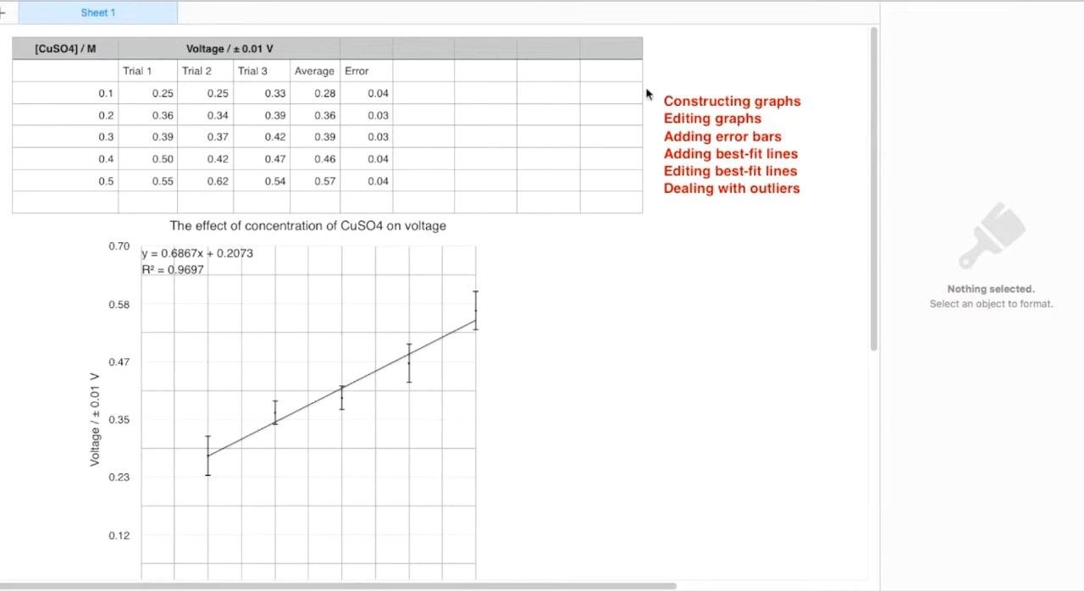
pyautogui.click(421, 72)
pyautogui.write('M')
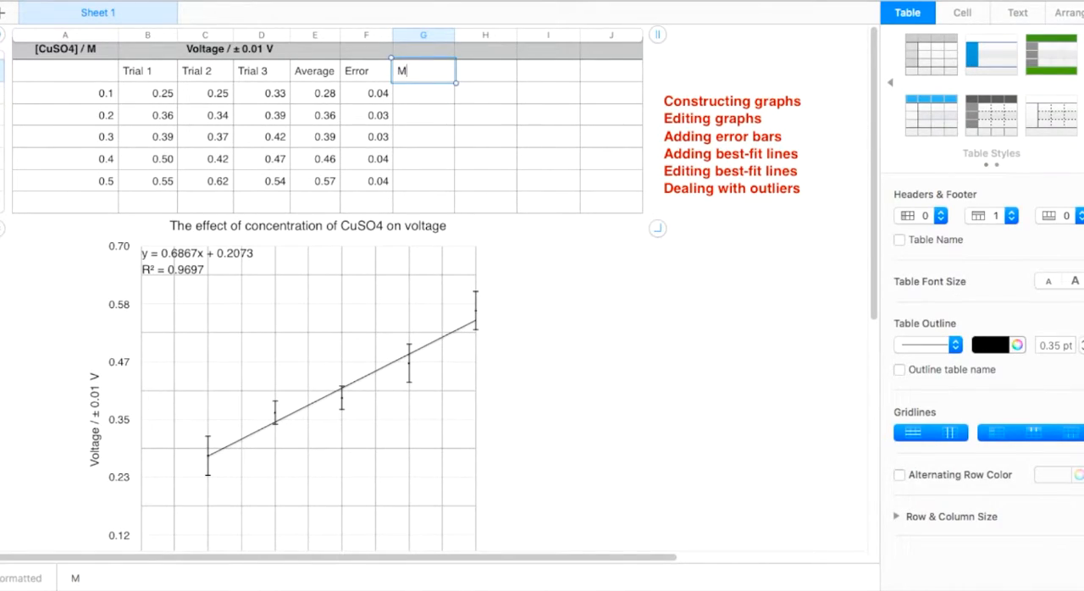
pyautogui.write('ax slope')
pyautogui.press('Return')
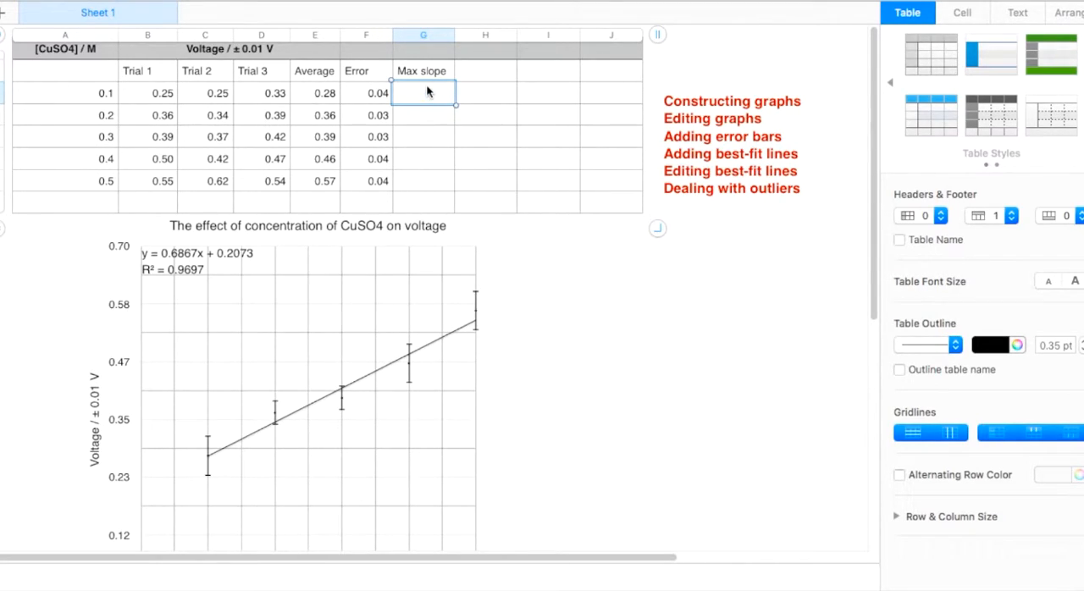
# Step: Enter a formula in G3 that subtracts the 0.1 M error from its average (E3 − F3)
pyautogui.write('=')
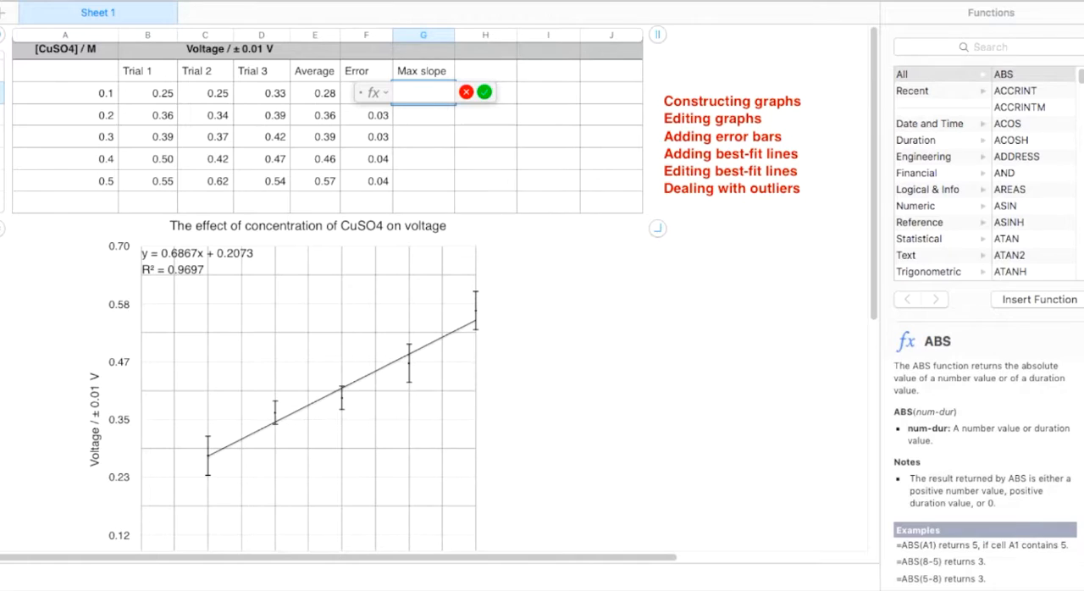
pyautogui.click(304, 95)
pyautogui.write('-')
pyautogui.click(346, 93)
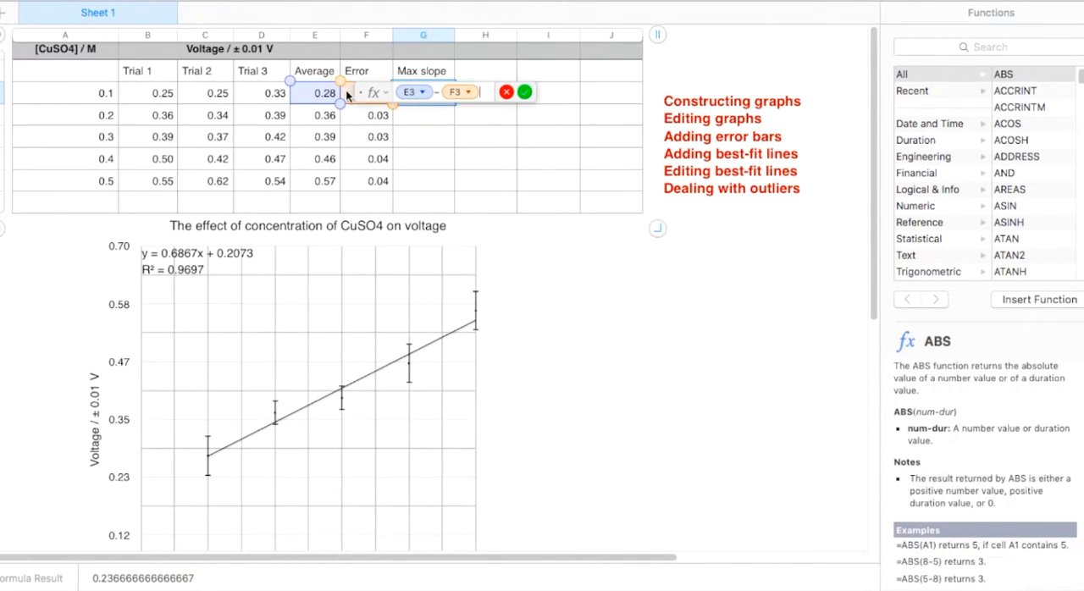
pyautogui.press('Return')
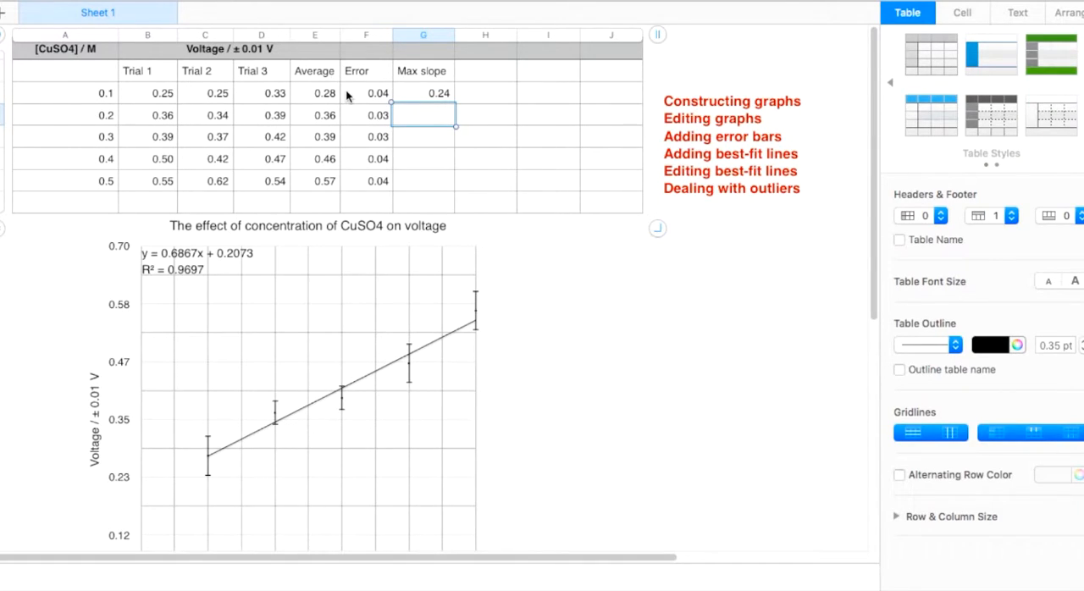
# Step: Enter a formula in G7 that adds the 0.5 M error to its average (E7 + F7)
pyautogui.click(430, 175)
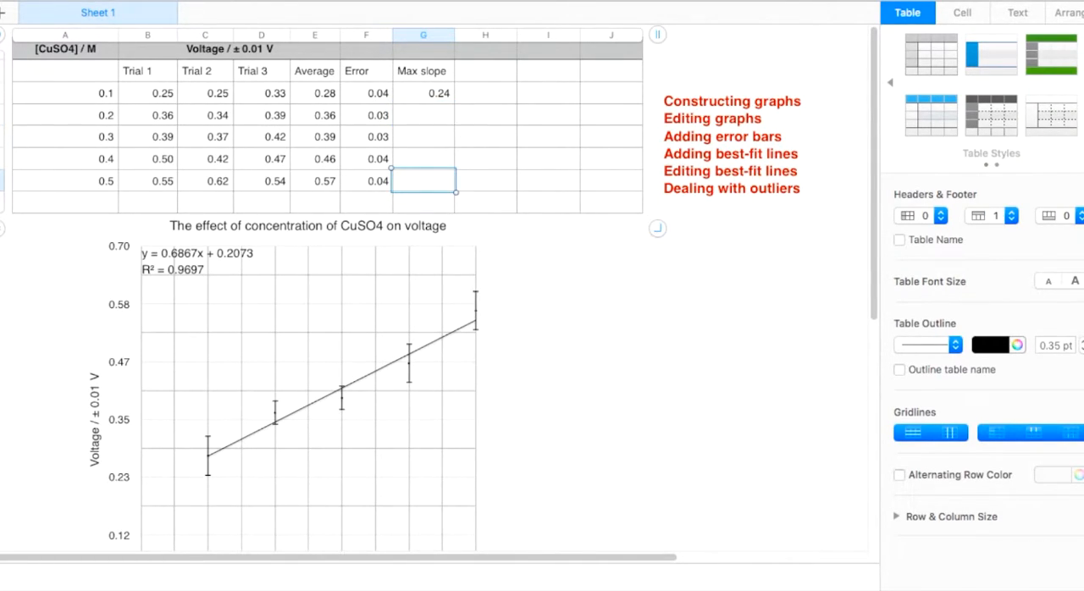
pyautogui.write('=')
pyautogui.click(318, 179)
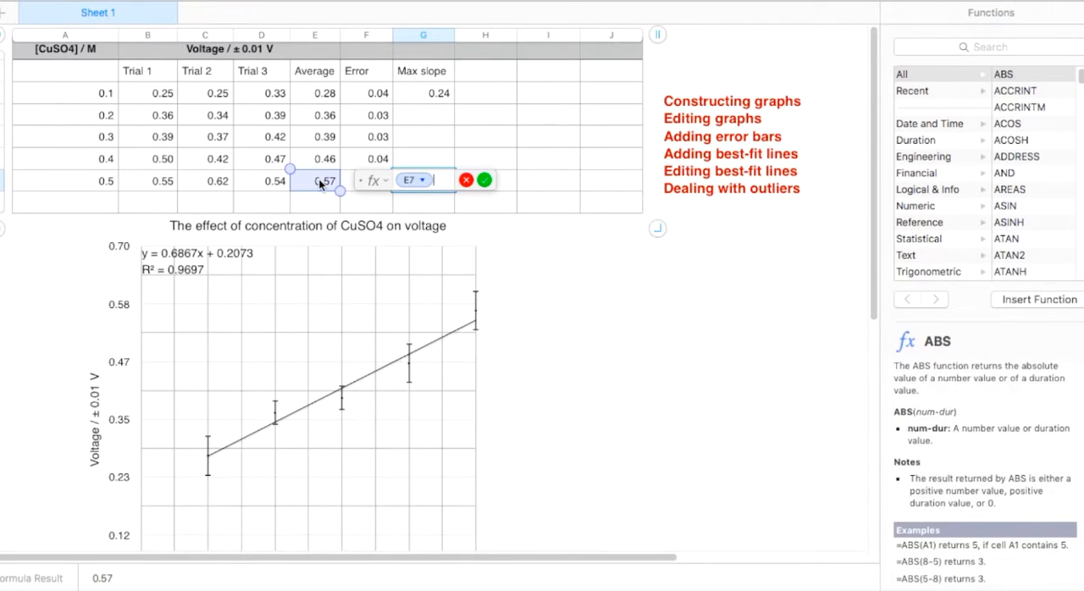
pyautogui.write('+')
pyautogui.click(349, 178)
pyautogui.press('Return')
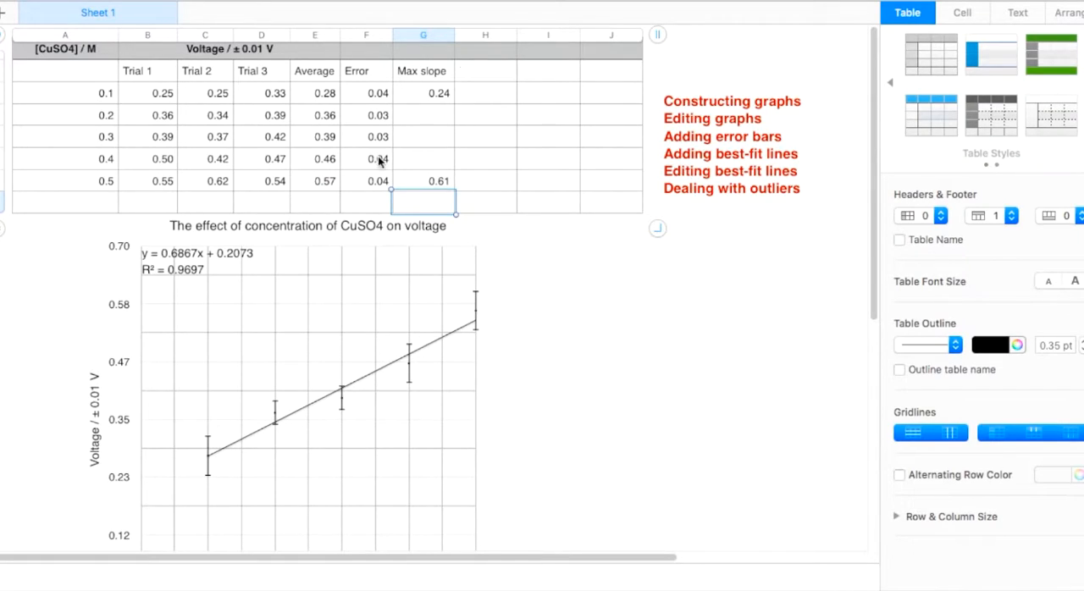
# Step: Add the heading "Min slope" in H2 and enter the formula E3 + F3 in H3
pyautogui.click(499, 185)
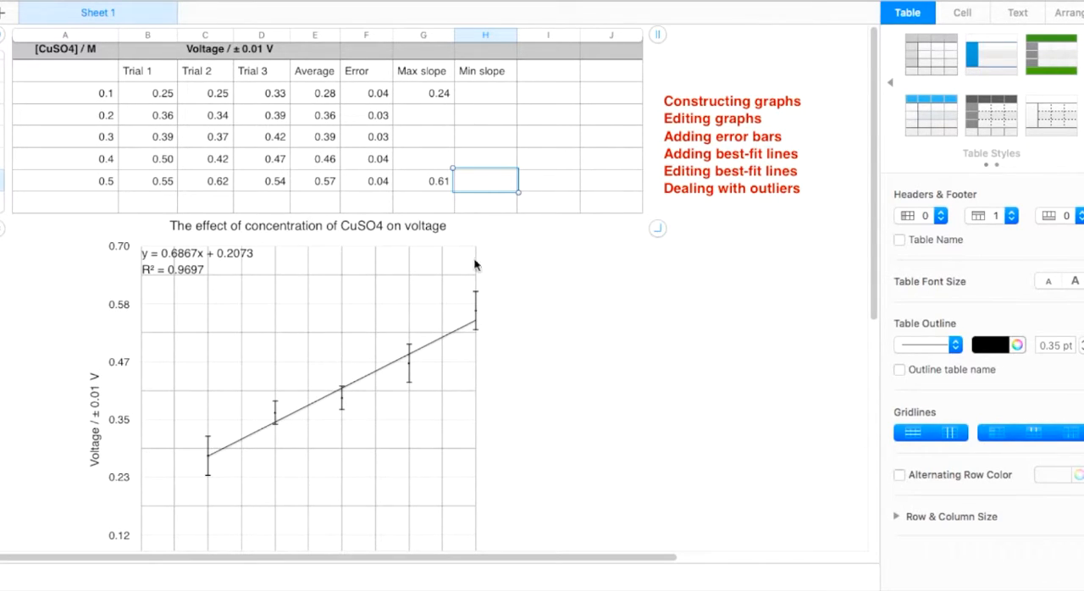
pyautogui.click(498, 92)
pyautogui.write('=')
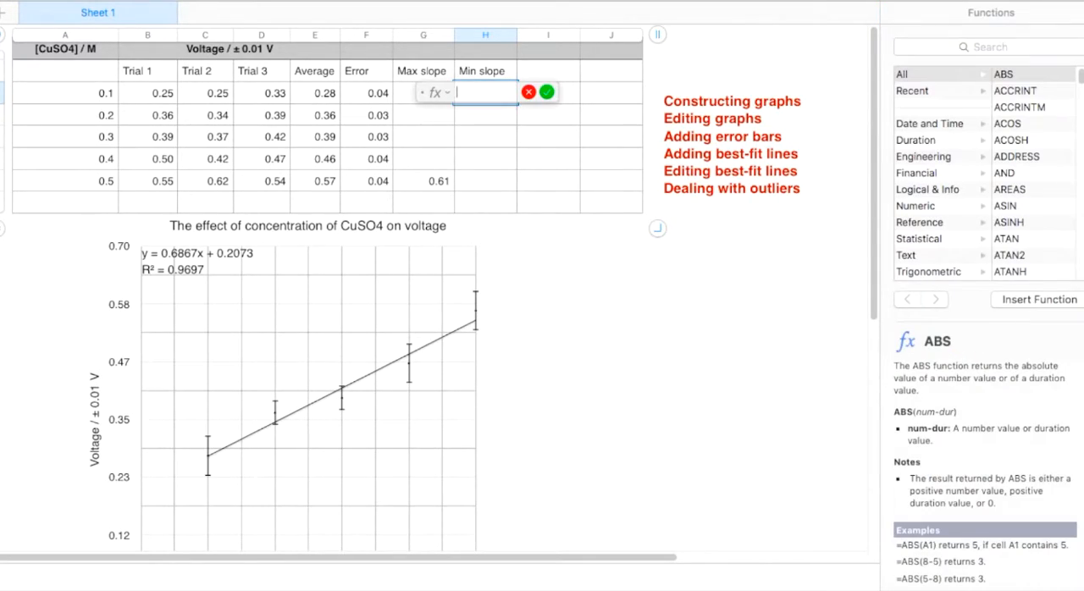
pyautogui.click(320, 95)
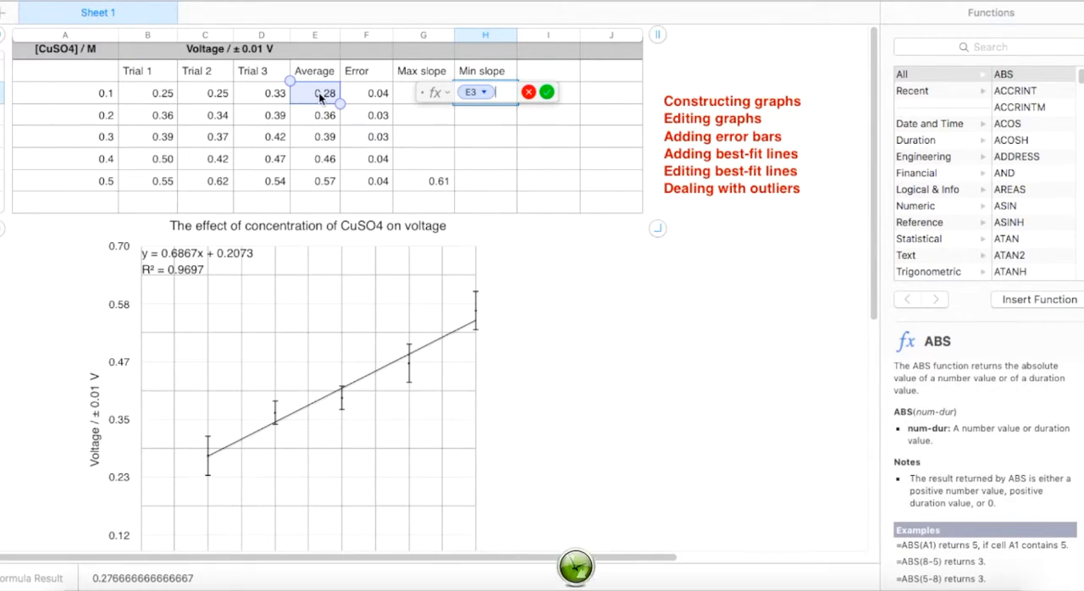
pyautogui.write('+')
pyautogui.click(366, 93)
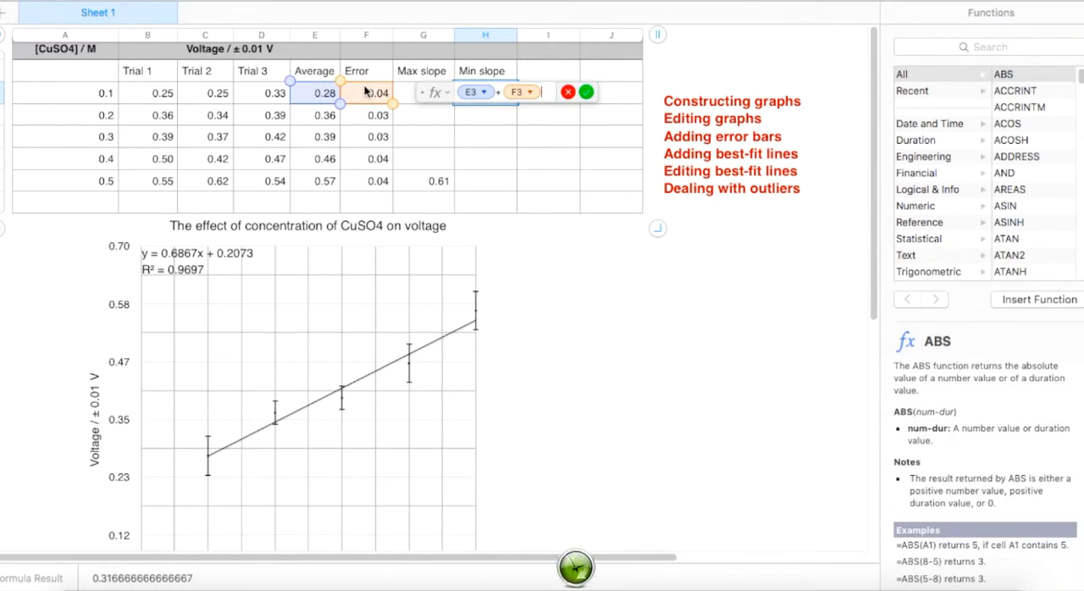
pyautogui.press('Return')
# Step: Enter a formula in H7 that subtracts the 0.5 M error from its average (E7 − F7)
pyautogui.click(472, 183)
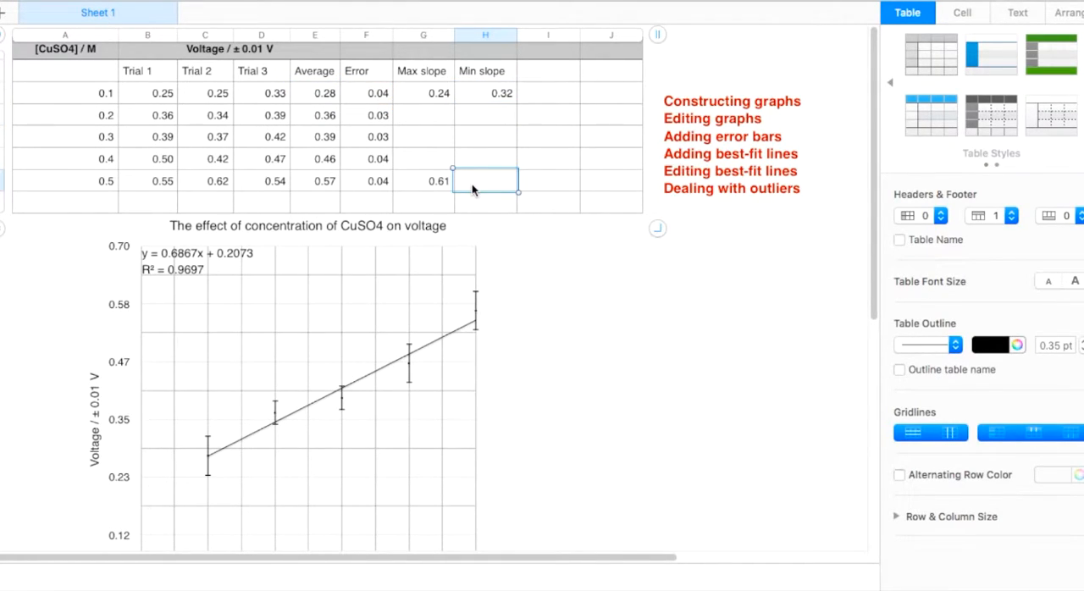
pyautogui.write('=')
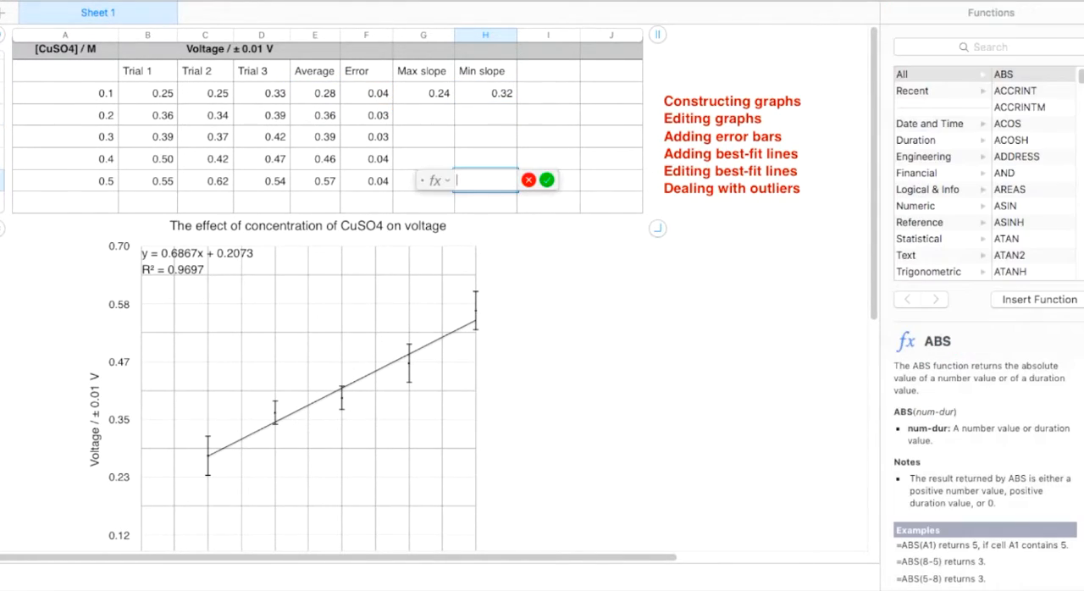
pyautogui.click(320, 181)
pyautogui.write('-')
pyautogui.click(359, 181)
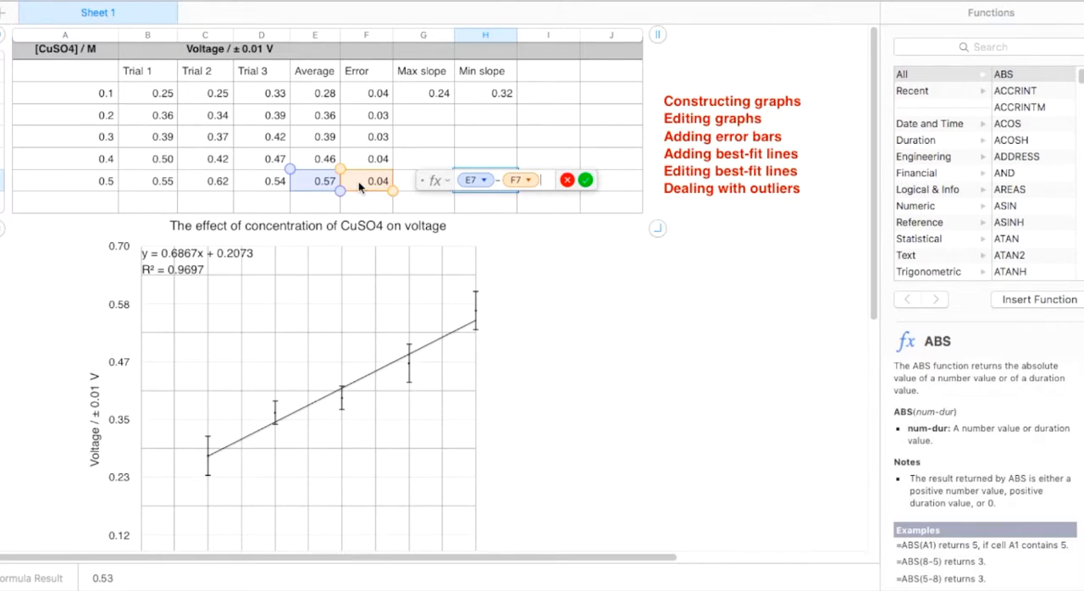
pyautogui.press('Return')
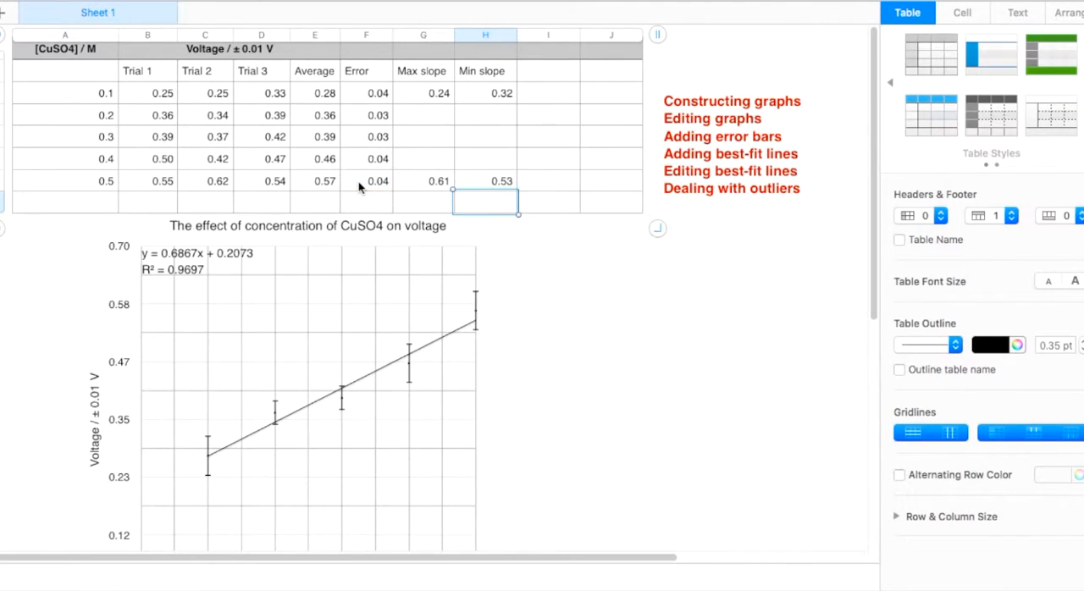
pyautogui.click(446, 93)
pyautogui.click(425, 179)
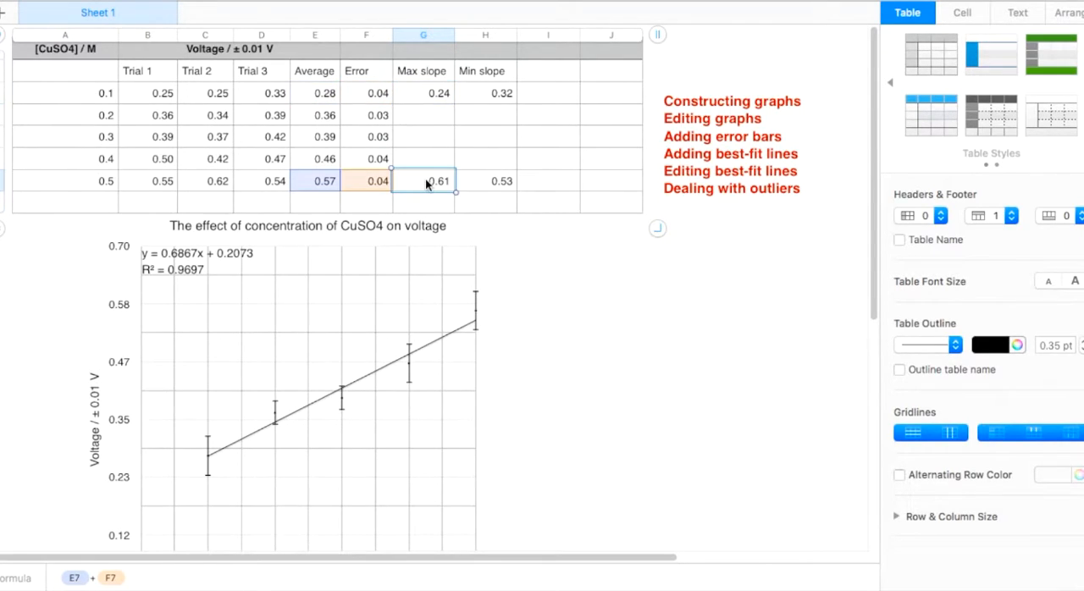
pyautogui.click(501, 92)
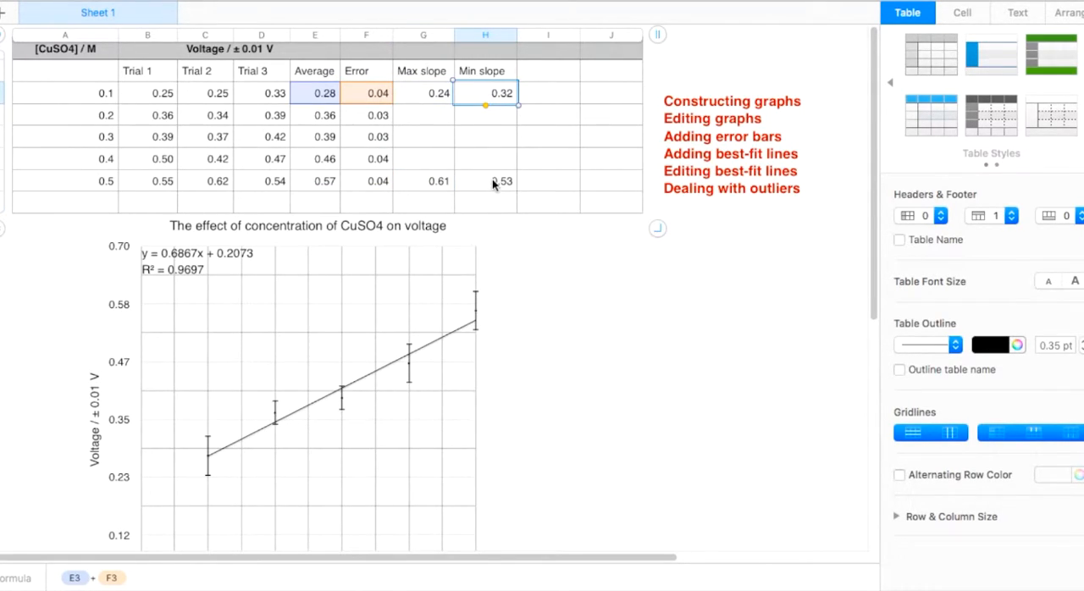
pyautogui.click(492, 183)
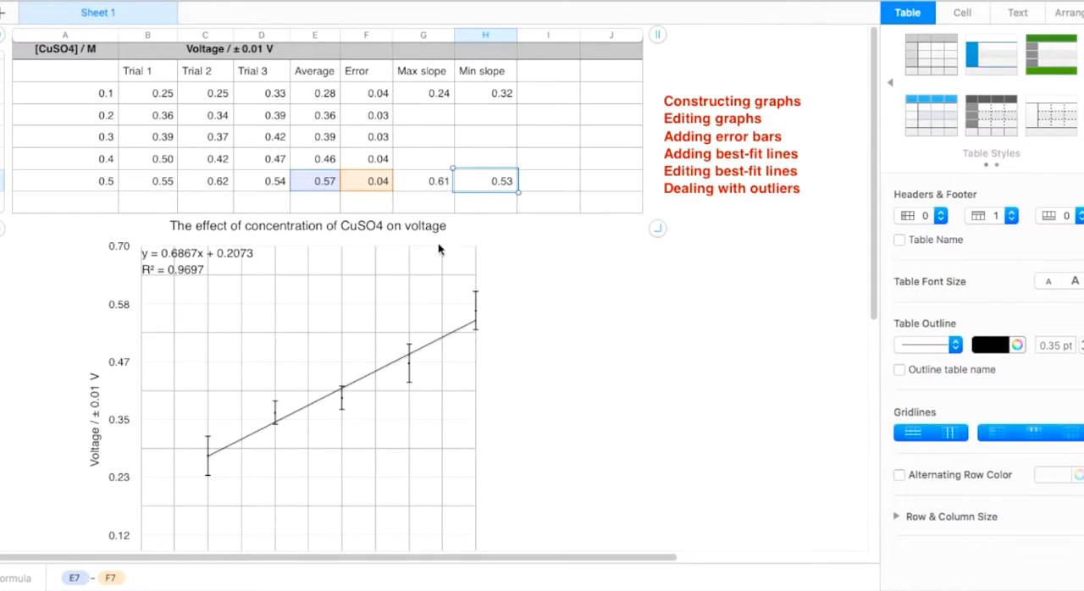
# Step: Add the Max slope cells G3:G7 and Min slope cells H3:H7 to the graph as two new Y-value series
pyautogui.click(389, 295)
pyautogui.scroll(-3, 390, 296)
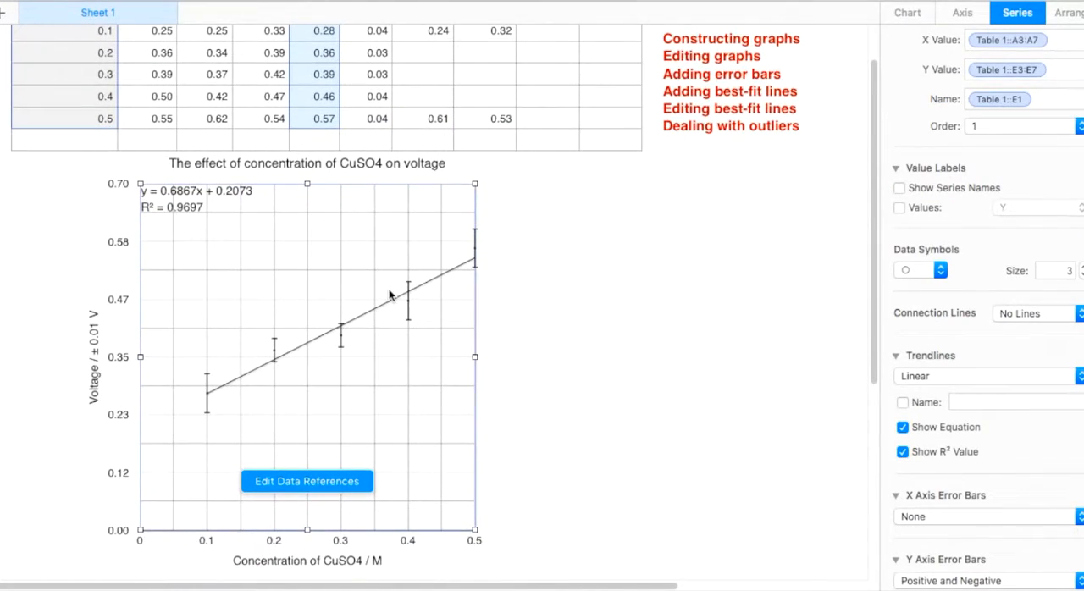
pyautogui.click(300, 478)
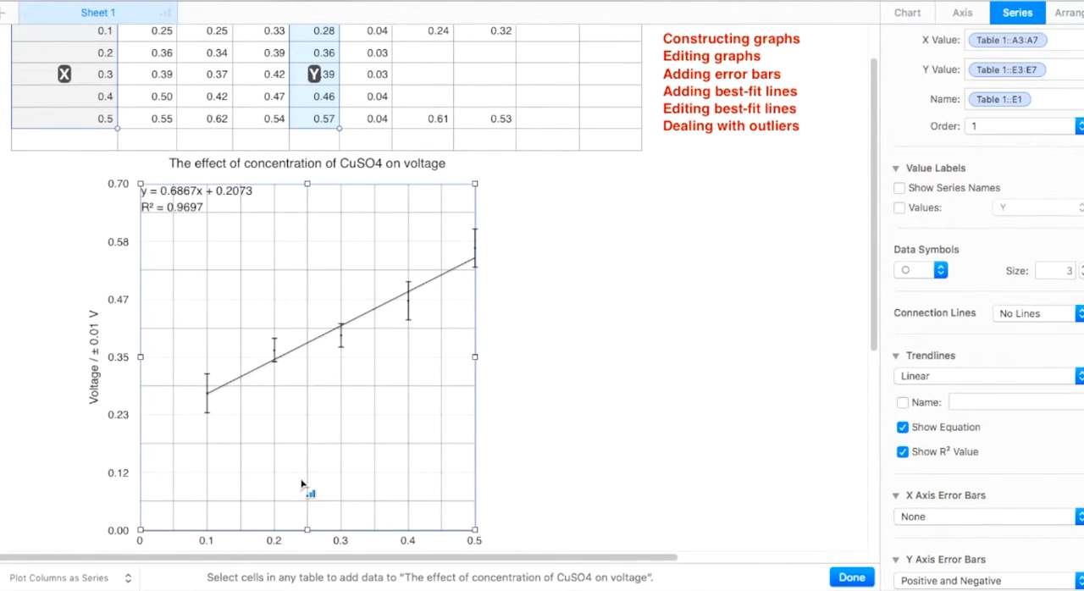
pyautogui.scroll(3, 300, 485)
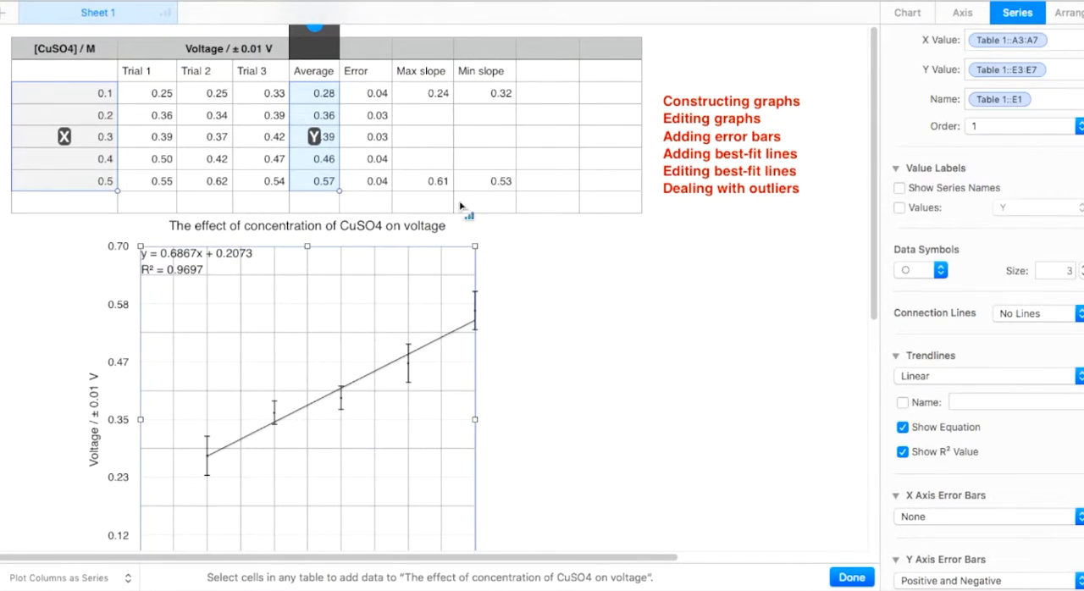
pyautogui.moveTo(439, 96); pyautogui.dragTo(432, 183)
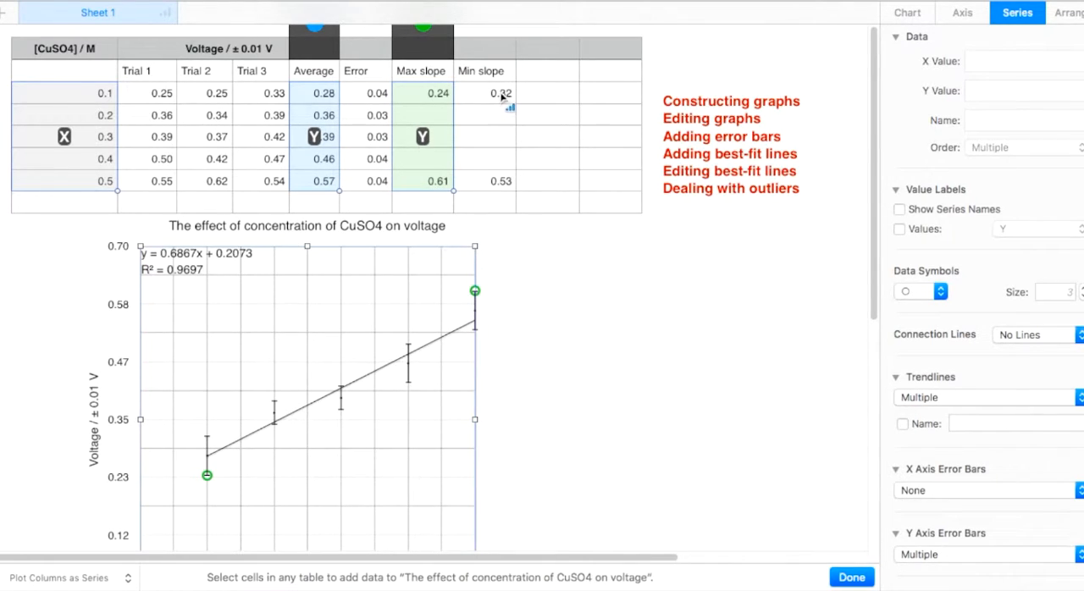
pyautogui.moveTo(499, 95); pyautogui.dragTo(501, 191)
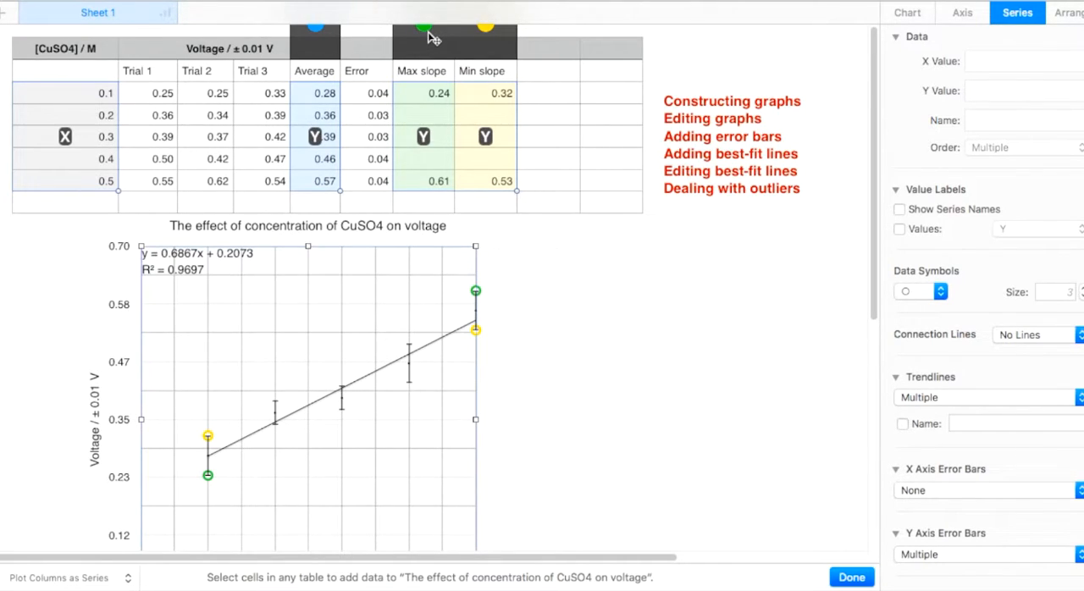
# Step: Remove the stroke from the Max slope series' data symbols and fill them with dark blue
pyautogui.click(441, 42)
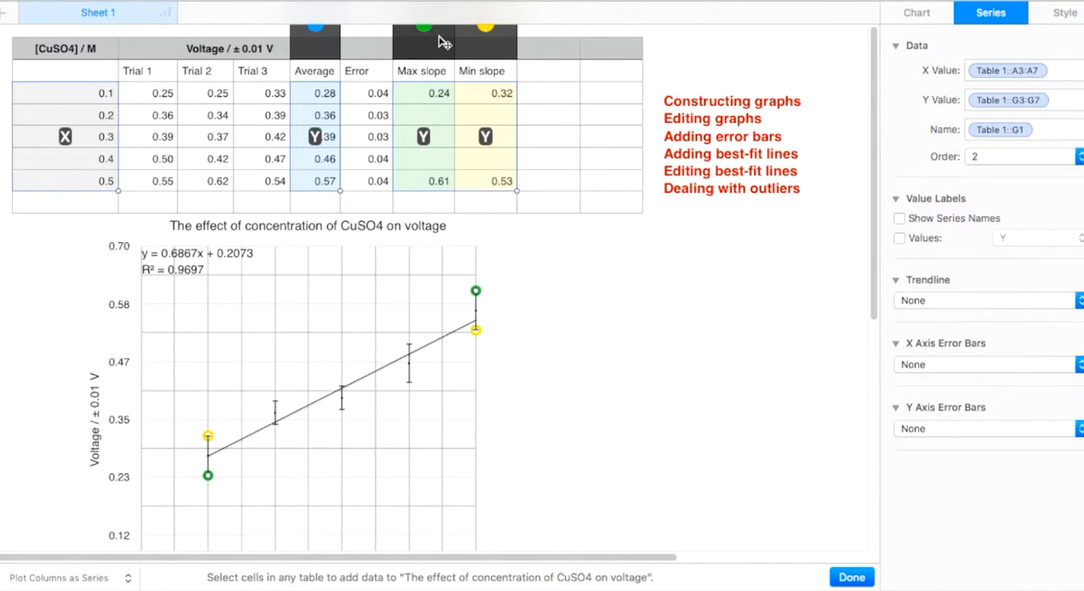
pyautogui.click(1077, 12)
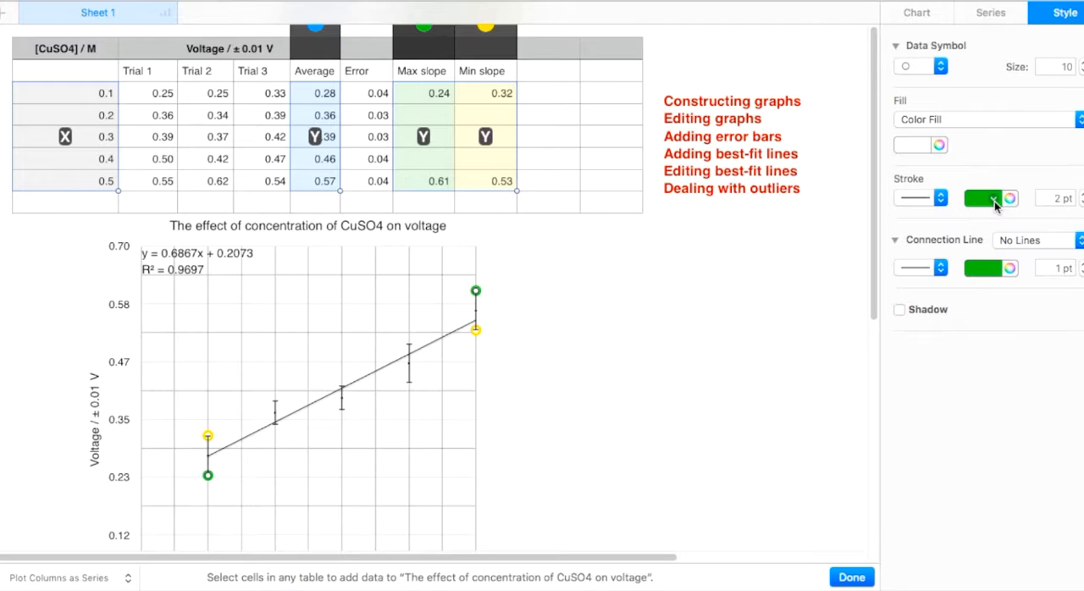
pyautogui.click(938, 202)
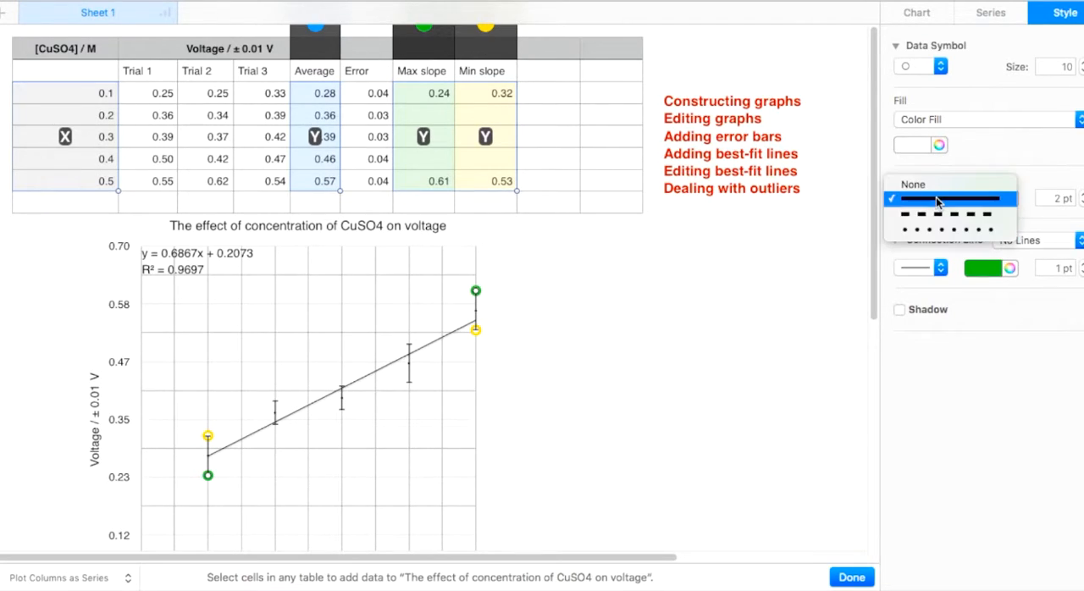
pyautogui.click(926, 187)
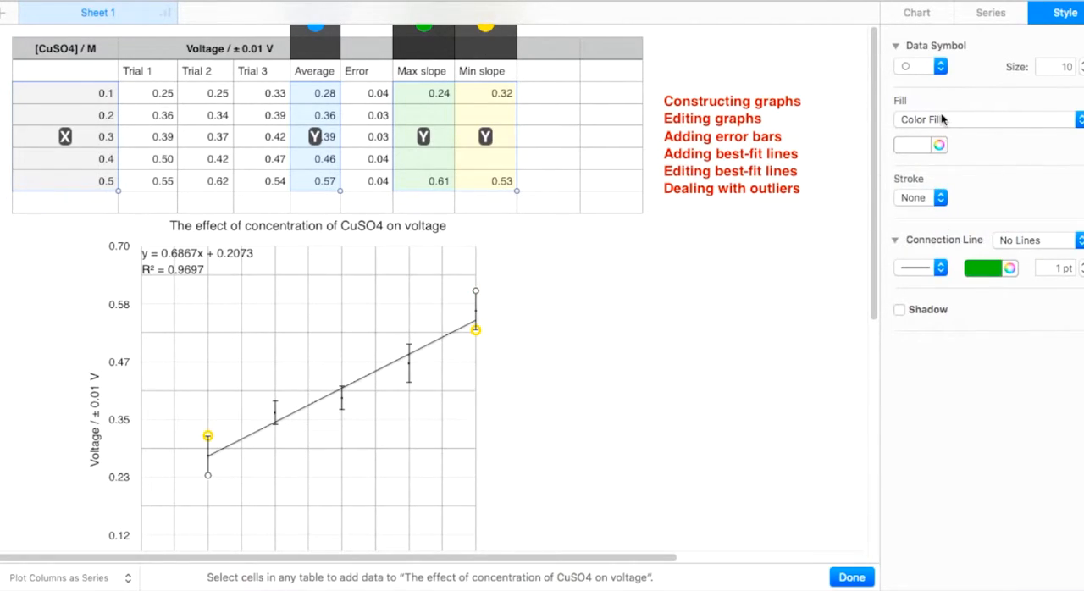
pyautogui.click(922, 146)
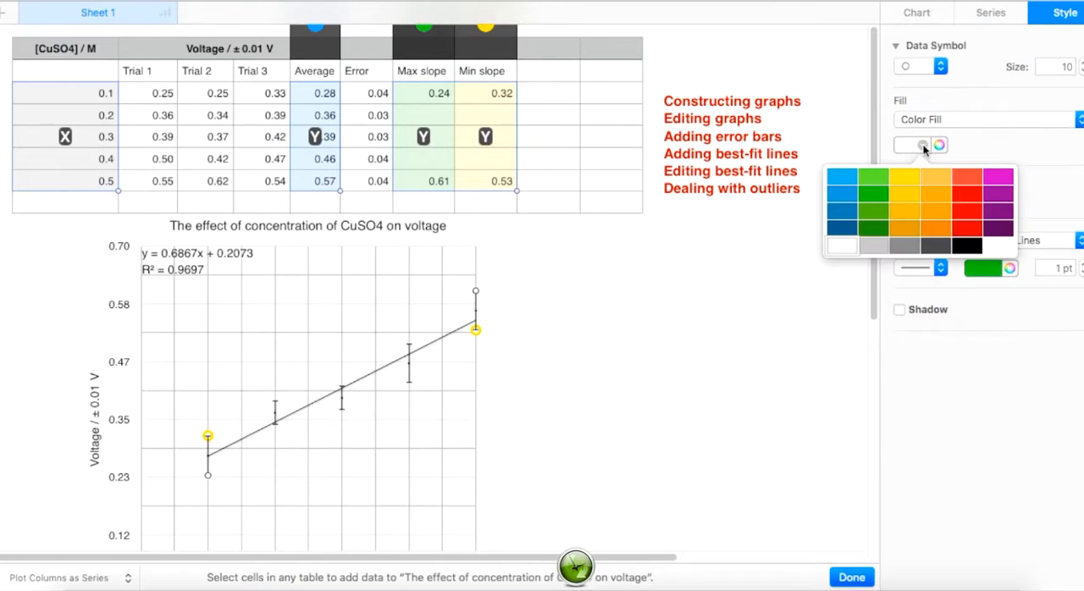
pyautogui.click(843, 229)
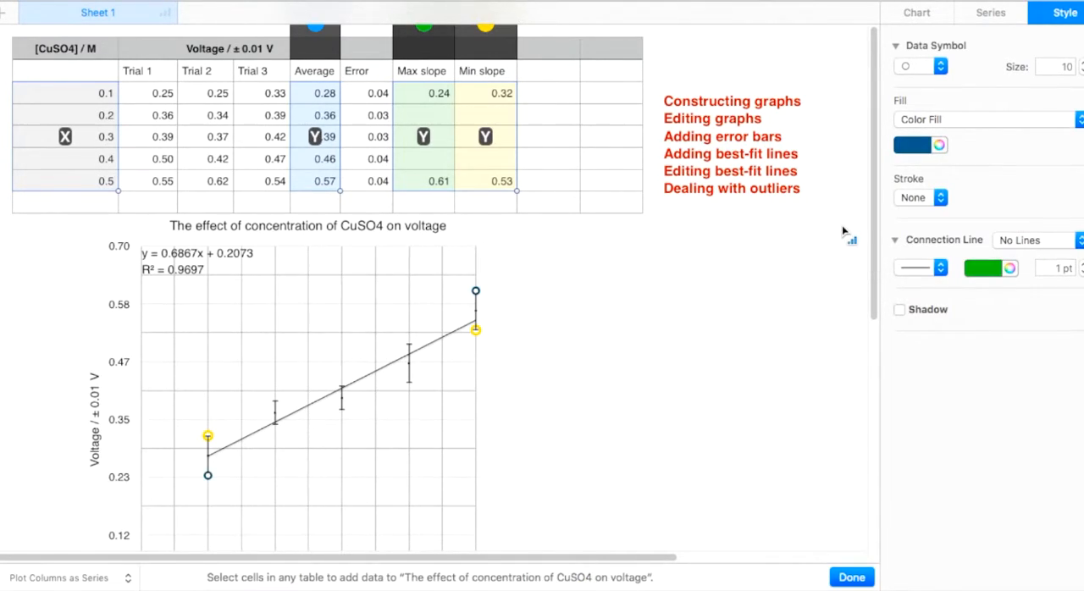
# Step: Shrink the Max slope series' data symbols to small dots
pyautogui.click(1081, 71)
pyautogui.click(1080, 71)
pyautogui.click(1080, 71)
pyautogui.click(1081, 71)
pyautogui.click(1081, 71)
pyautogui.click(1080, 71)
pyautogui.click(1081, 71)
# Step: Set the Min slope series' data symbols to size 3 and remove their stroke
pyautogui.click(505, 44)
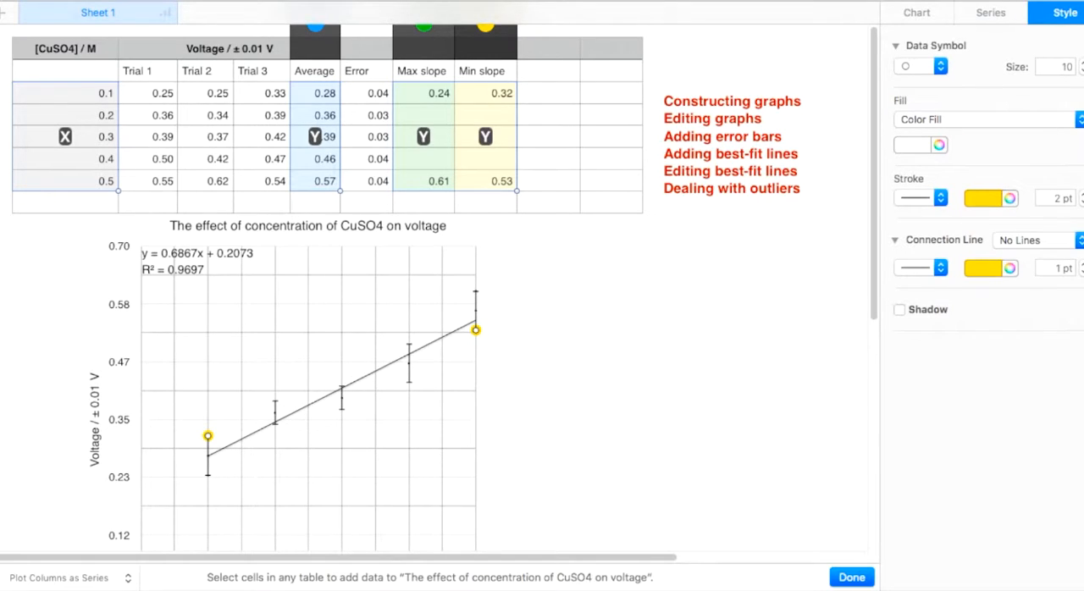
pyautogui.click(1081, 72)
pyautogui.click(1080, 72)
pyautogui.click(1081, 72)
pyautogui.click(1081, 72)
pyautogui.click(1080, 72)
pyautogui.click(1080, 72)
pyautogui.click(935, 201)
pyautogui.click(929, 186)
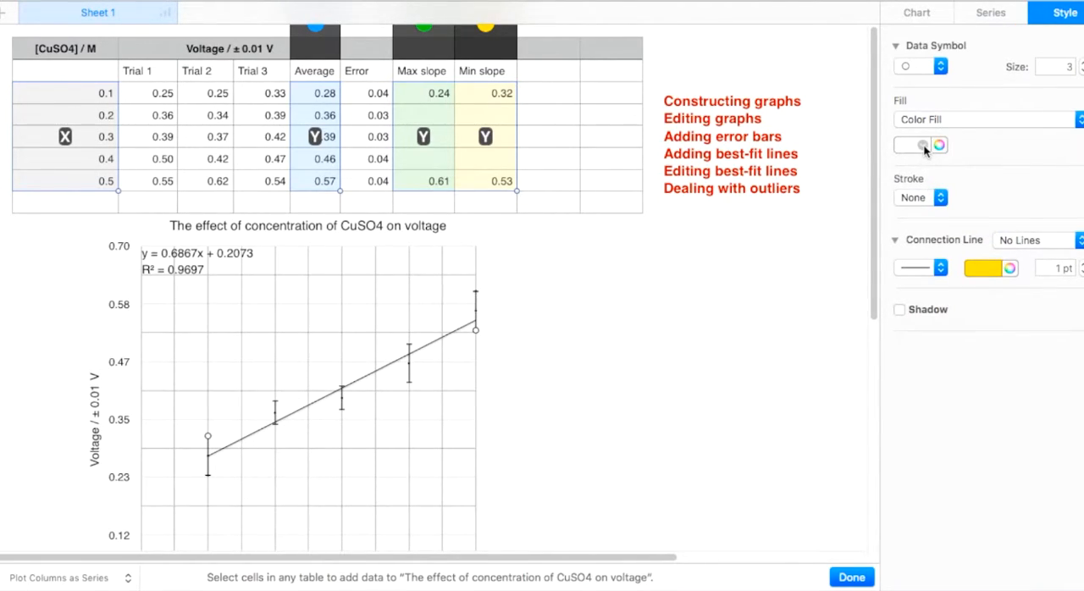
# Step: Fill the Min slope series' data symbols with red and deselect the graph
pyautogui.click(921, 145)
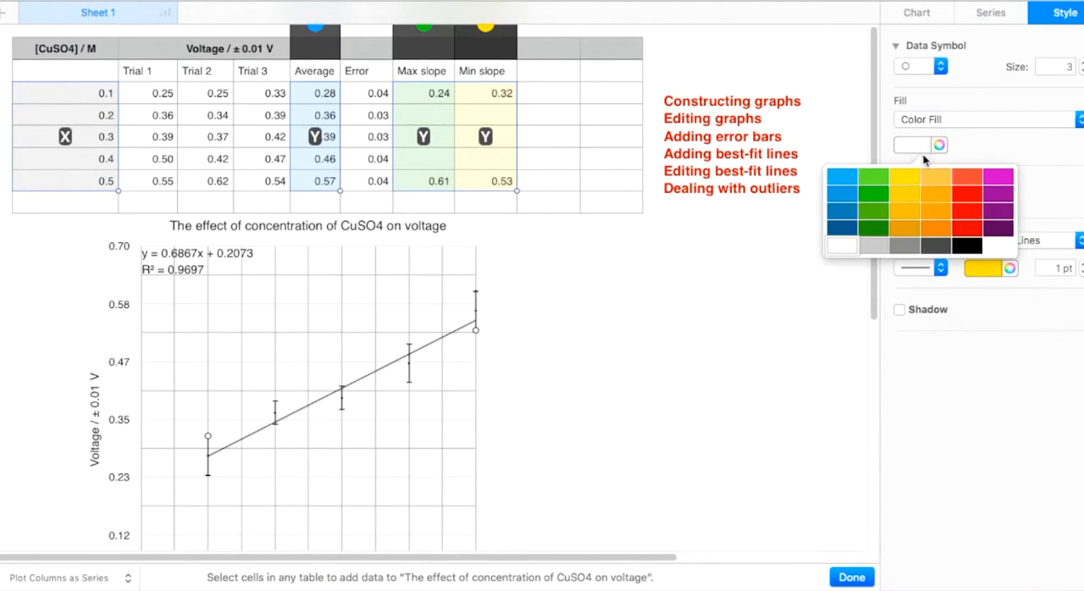
pyautogui.click(971, 228)
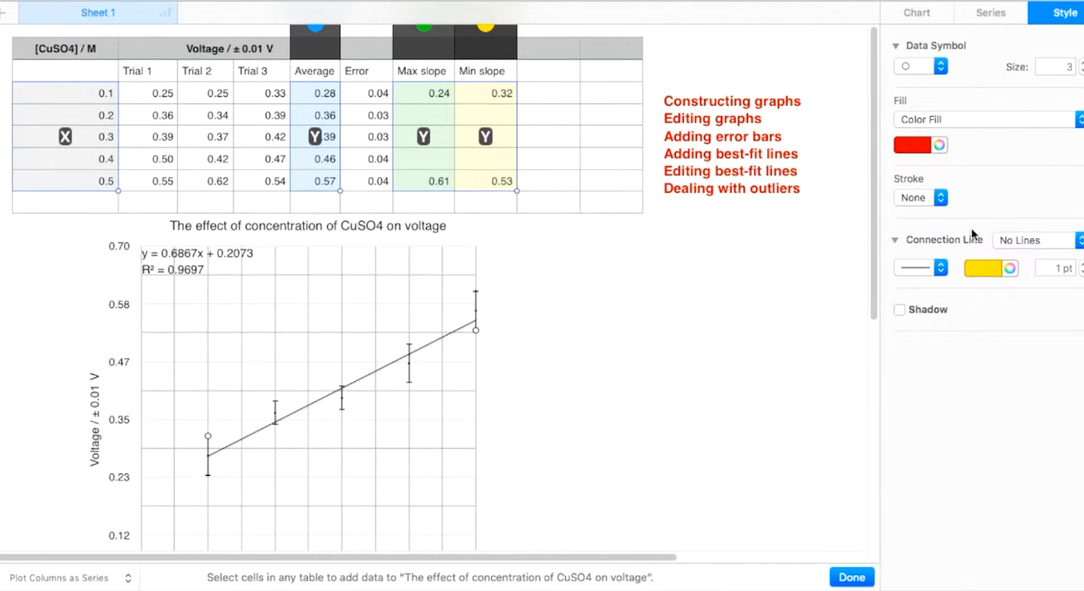
pyautogui.click(600, 336)
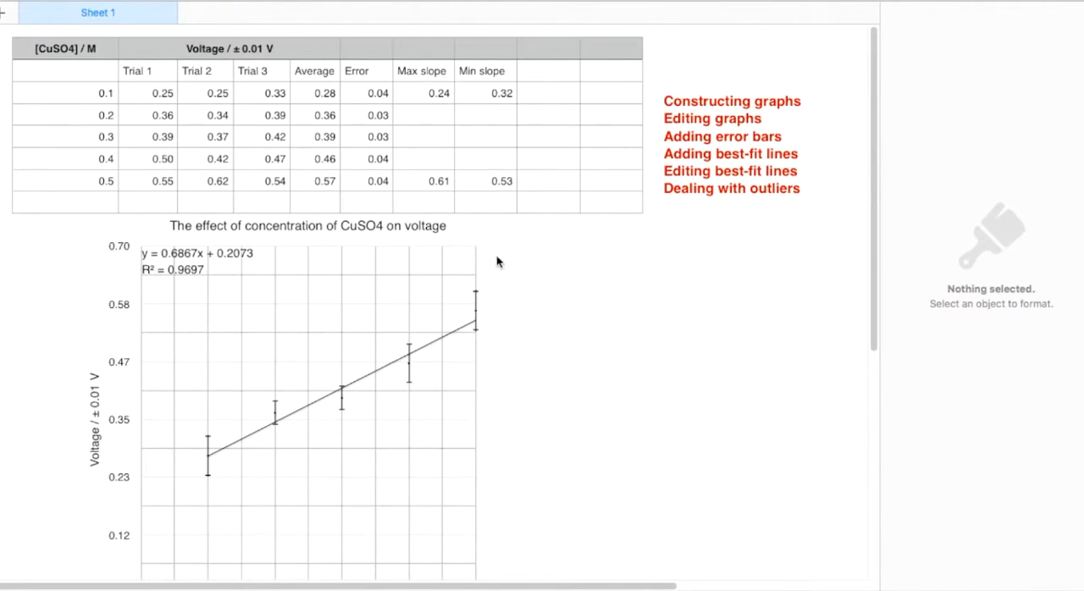
# Step: Add a linear trendline to the Max slope series of the graph
pyautogui.click(396, 278)
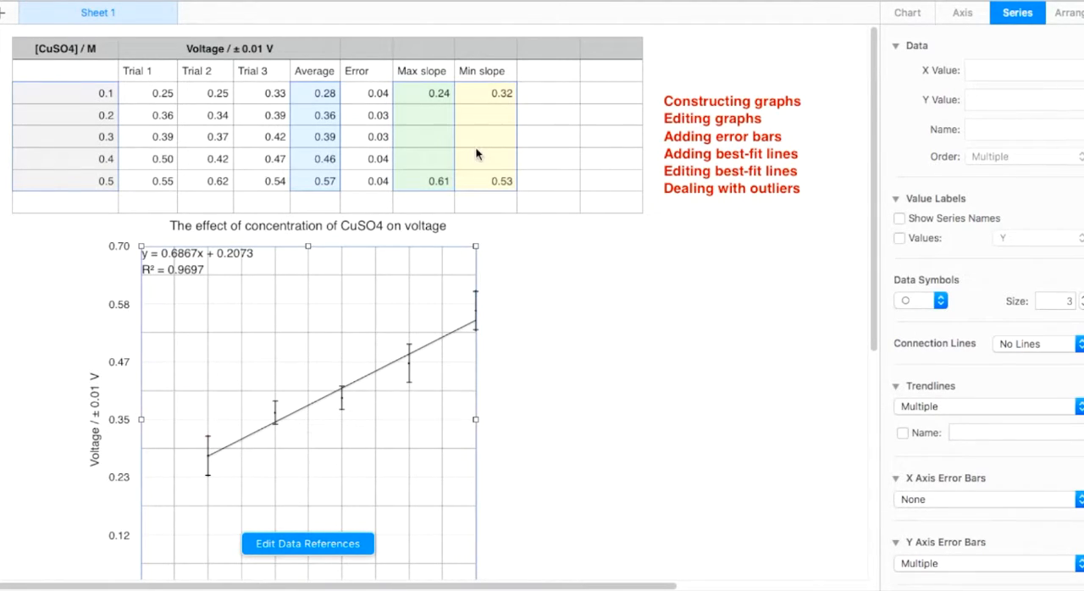
pyautogui.click(337, 550)
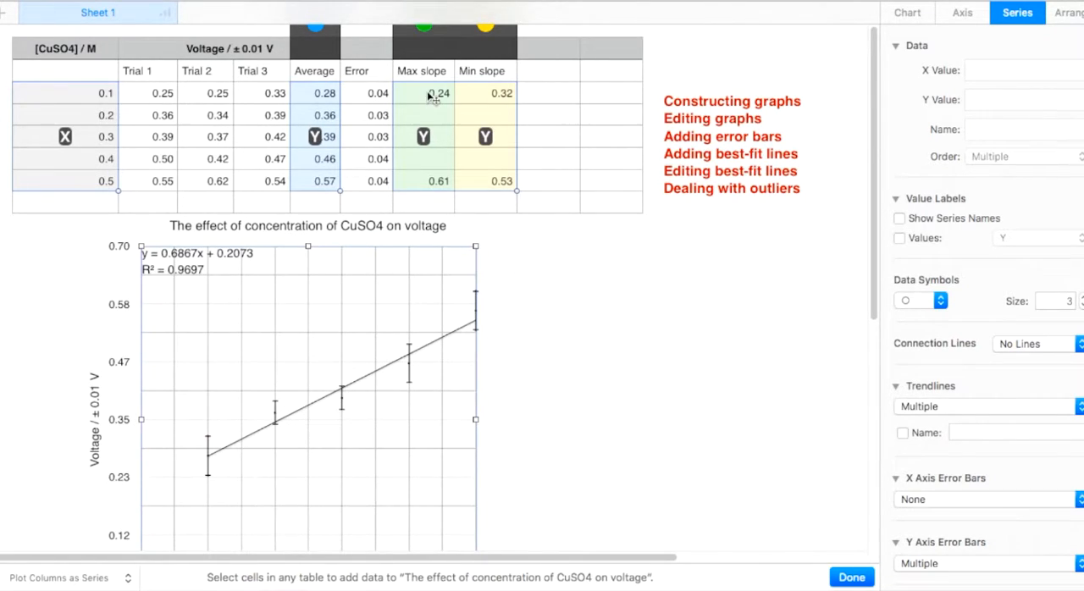
pyautogui.click(448, 44)
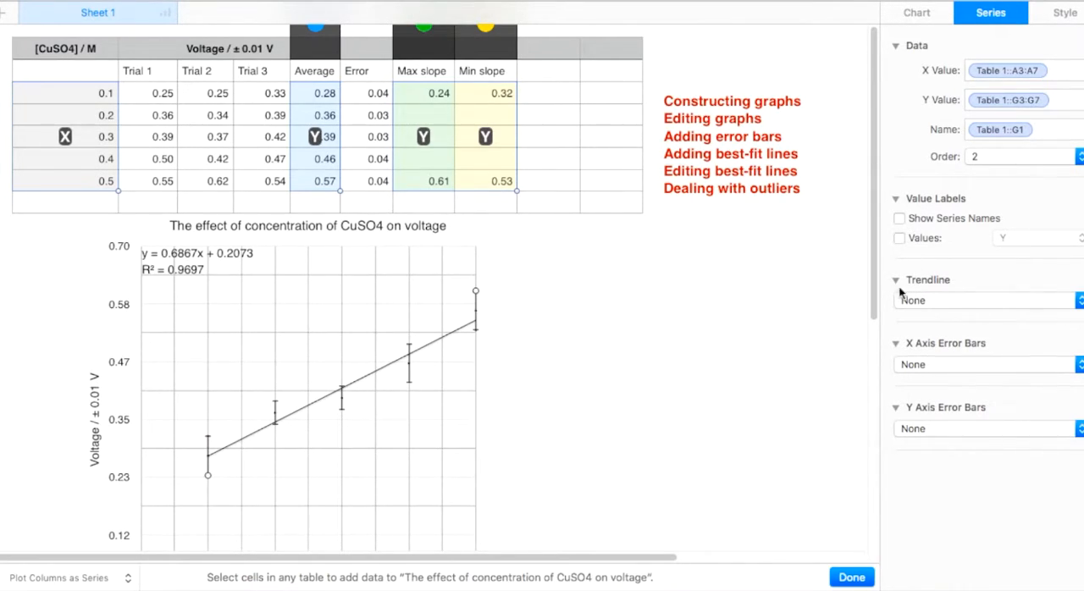
pyautogui.click(922, 307)
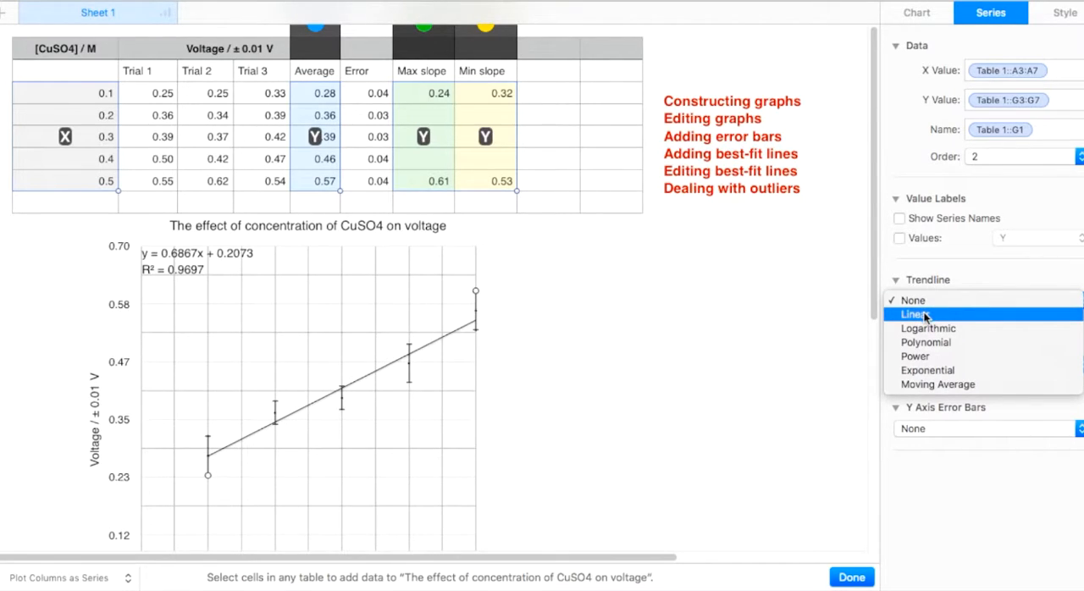
pyautogui.click(923, 314)
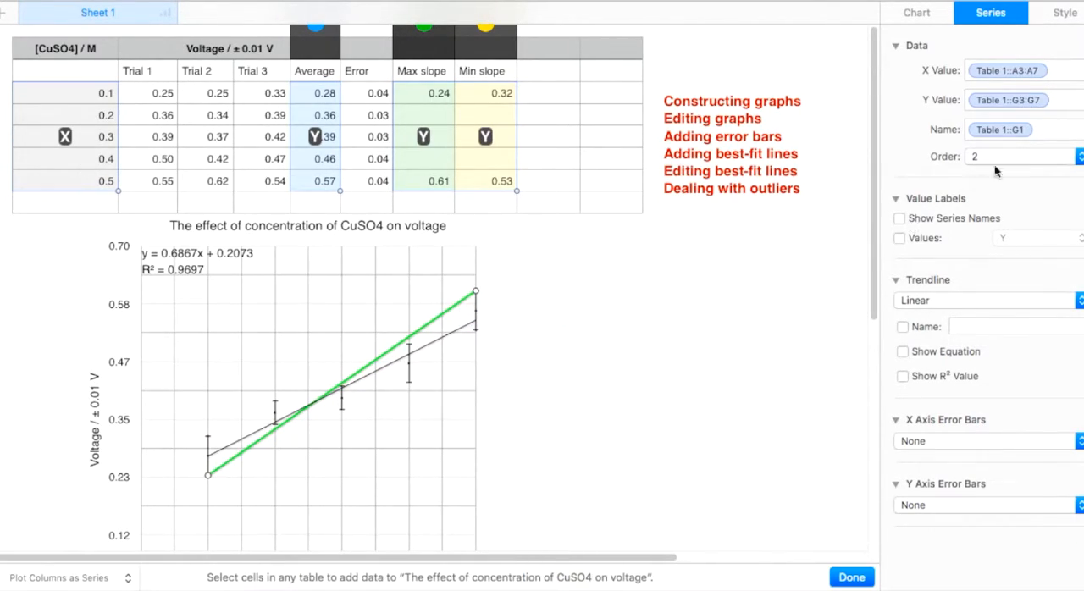
pyautogui.click(1059, 21)
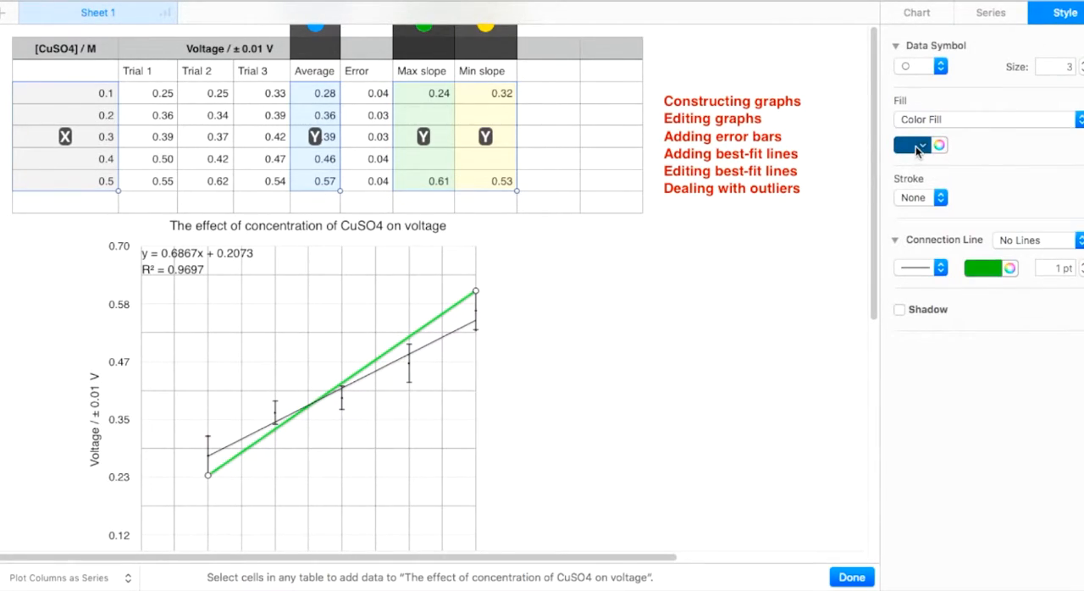
pyautogui.click(919, 146)
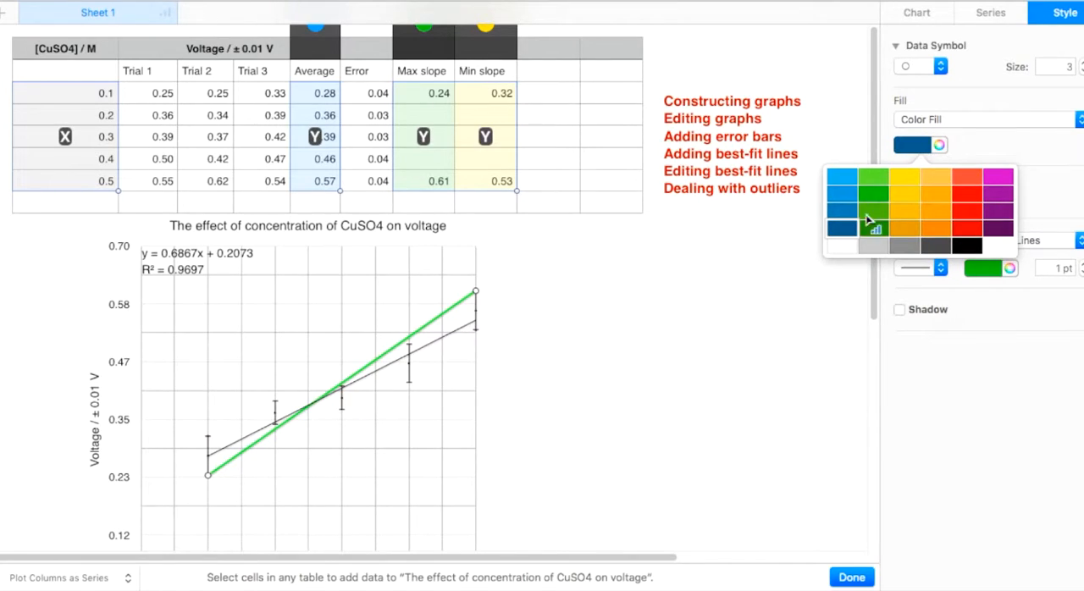
pyautogui.click(838, 234)
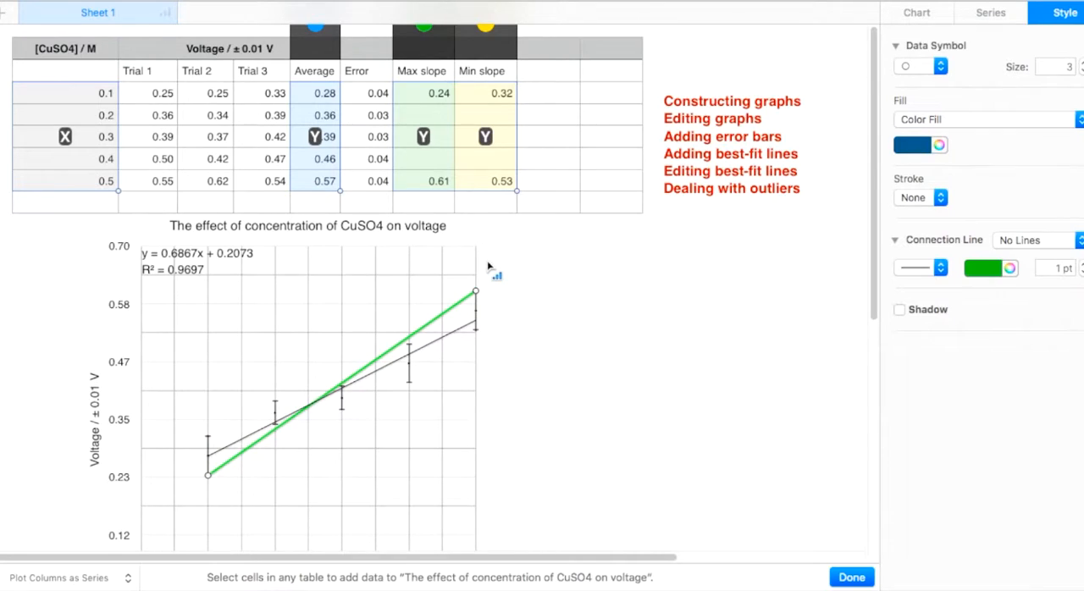
# Step: Add a linear trendline to the Min slope series and show its equation on the graph
pyautogui.click(505, 51)
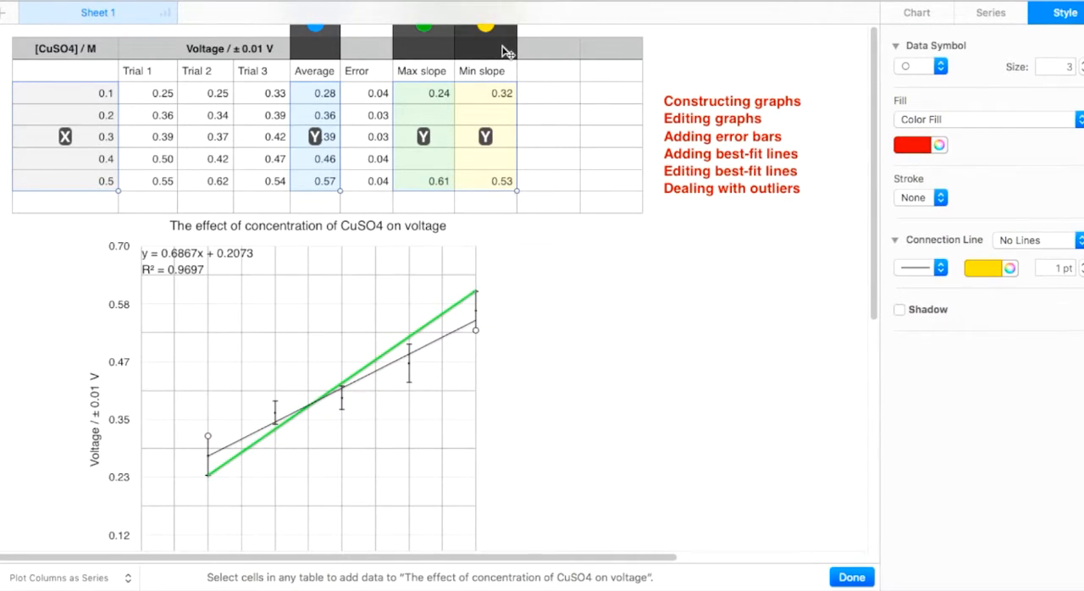
pyautogui.click(999, 14)
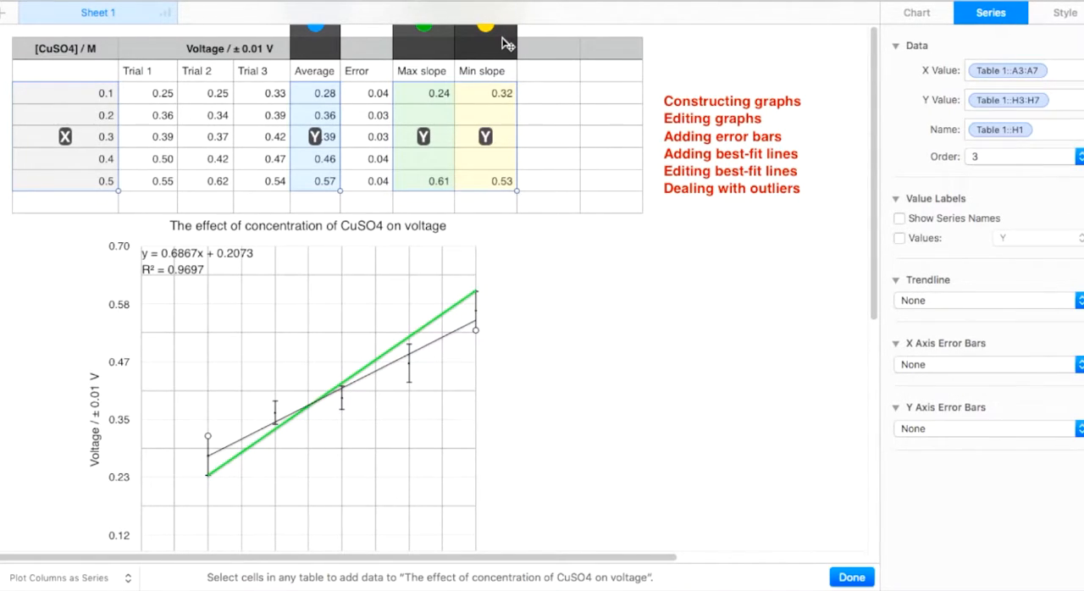
pyautogui.click(947, 302)
pyautogui.click(935, 315)
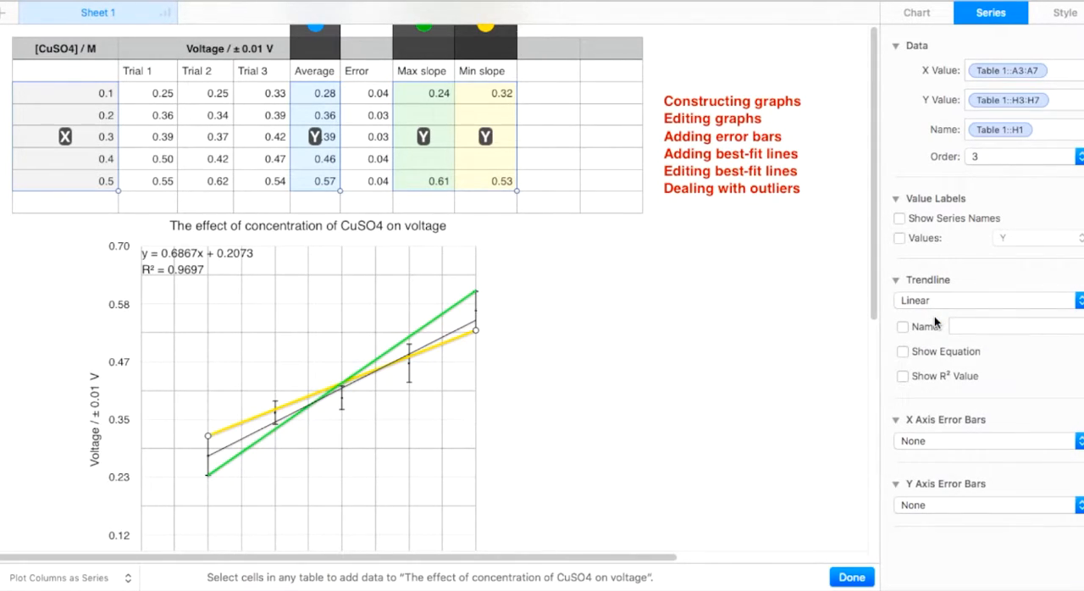
pyautogui.click(904, 350)
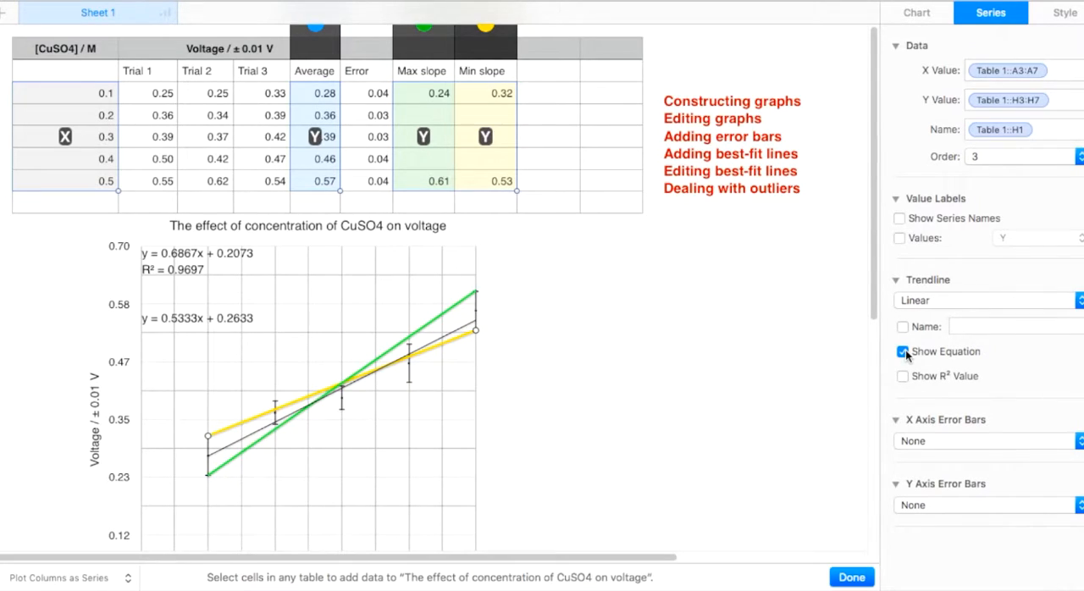
# Step: Show the equation of the Max slope series' trendline on the graph
pyautogui.click(1056, 13)
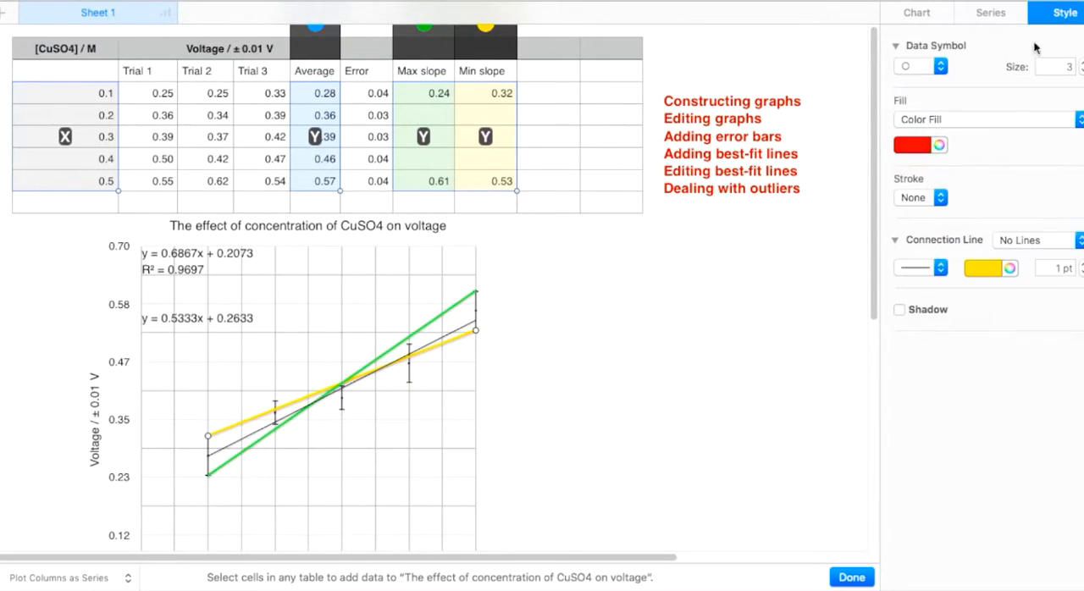
pyautogui.click(993, 13)
pyautogui.click(423, 38)
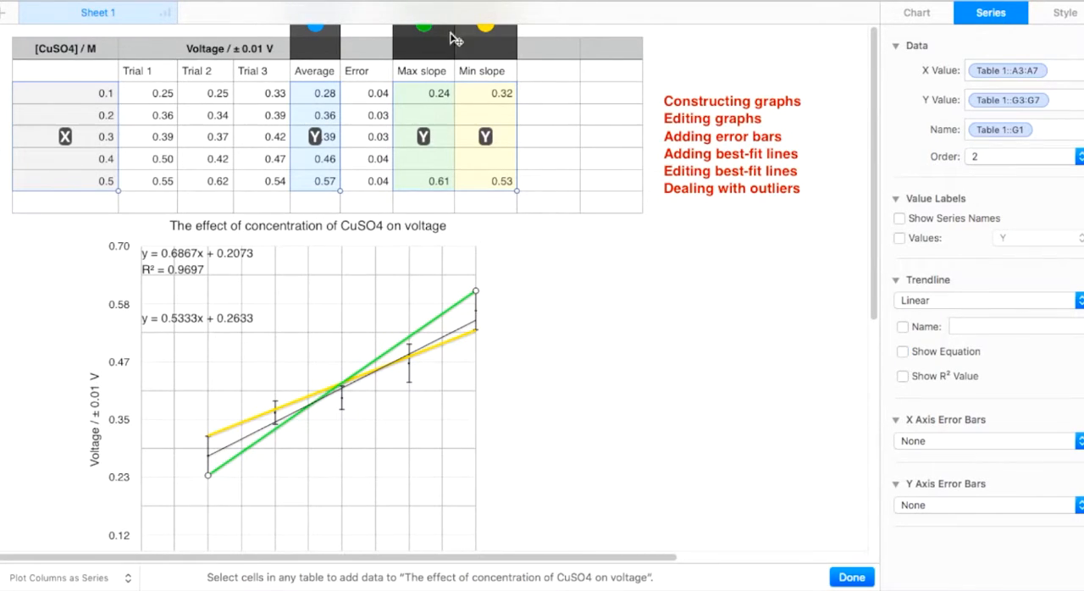
pyautogui.click(903, 351)
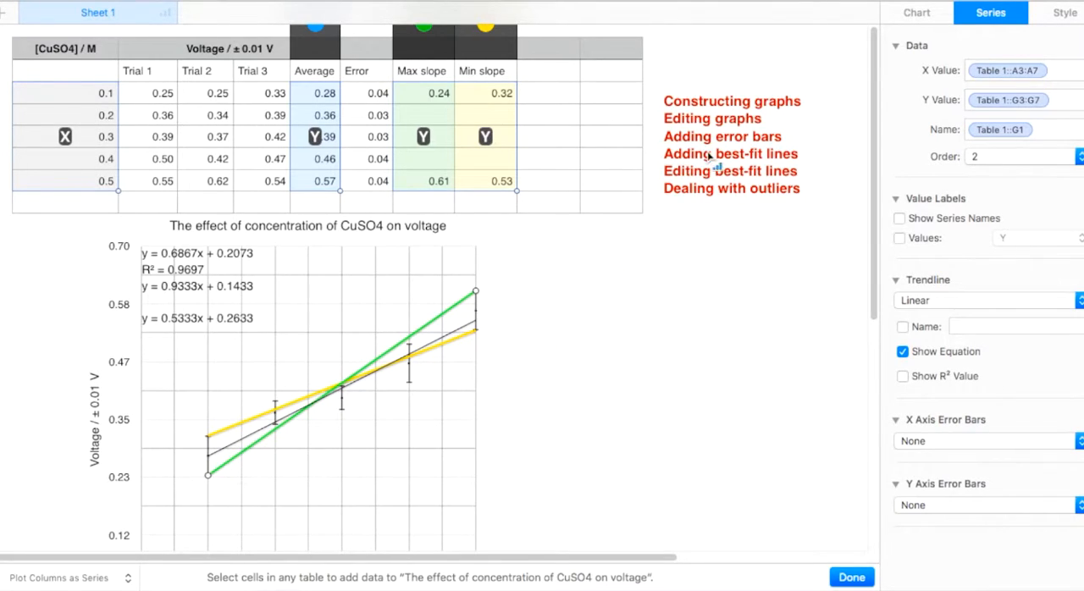
# Step: Finish editing the data references and format the Max slope trendline as a dark blue, 1 pt dashed line
pyautogui.click(464, 310)
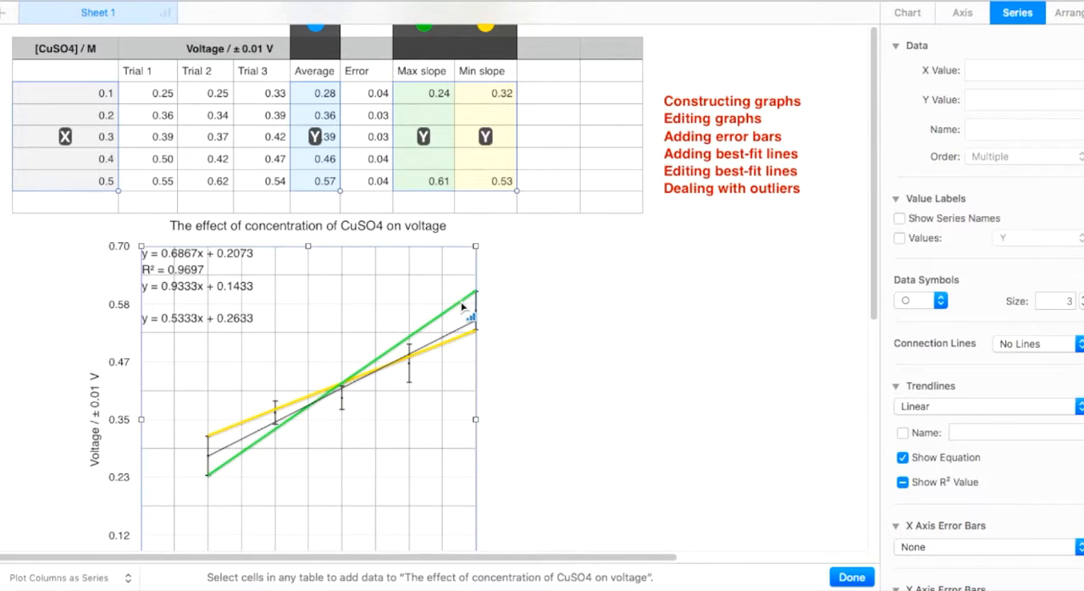
pyautogui.click(566, 317)
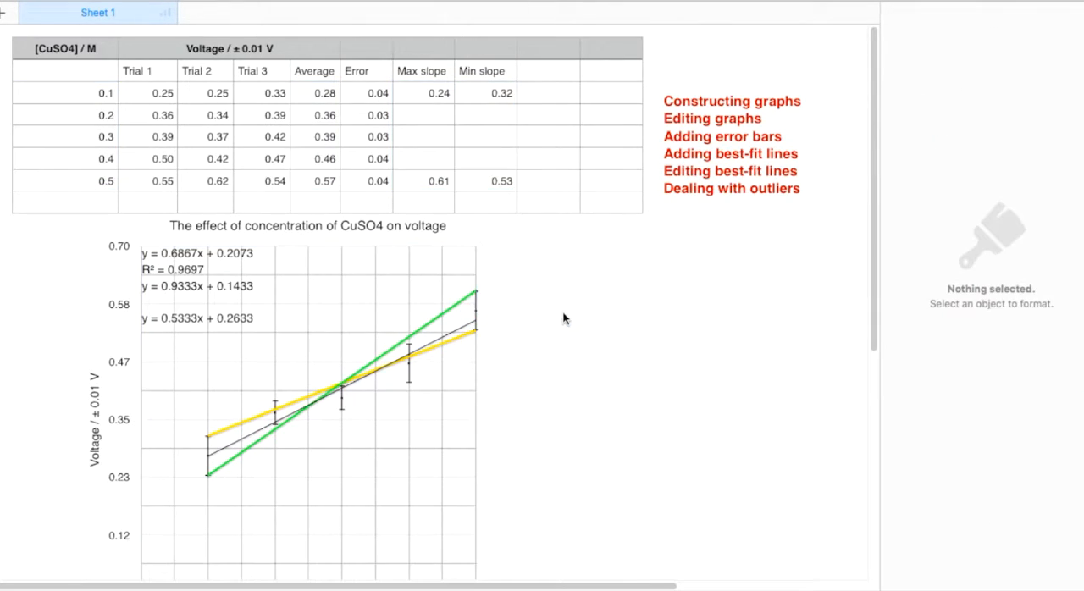
pyautogui.click(444, 317)
pyautogui.click(433, 319)
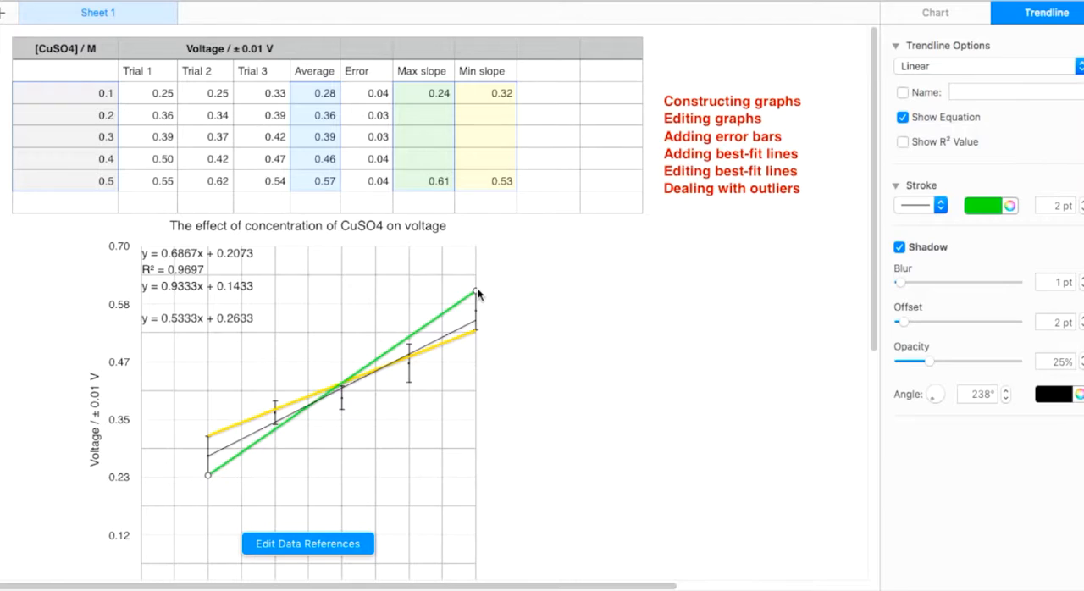
pyautogui.click(982, 209)
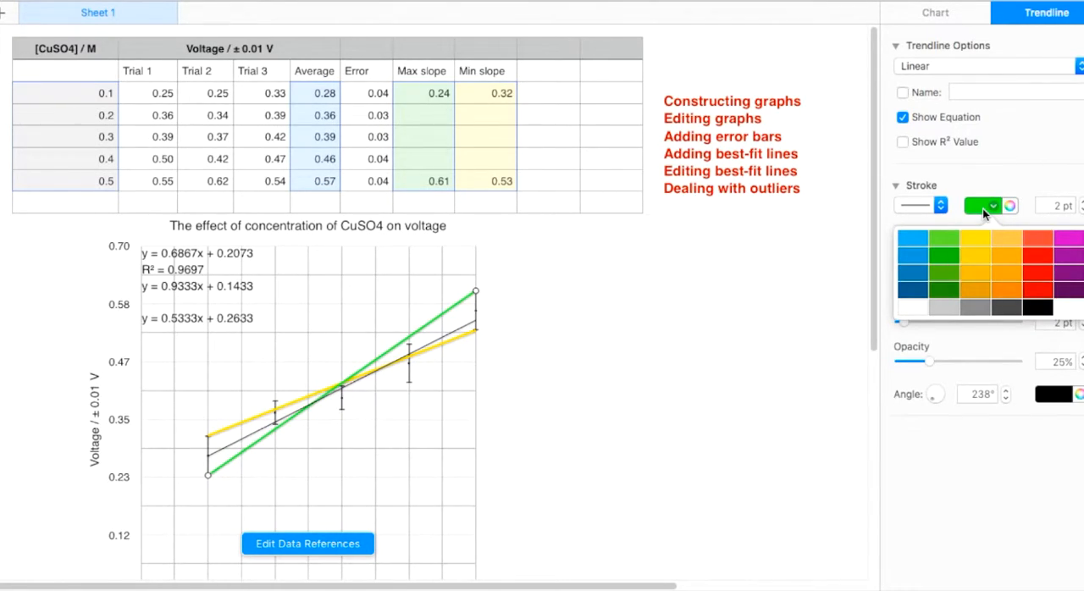
pyautogui.click(920, 294)
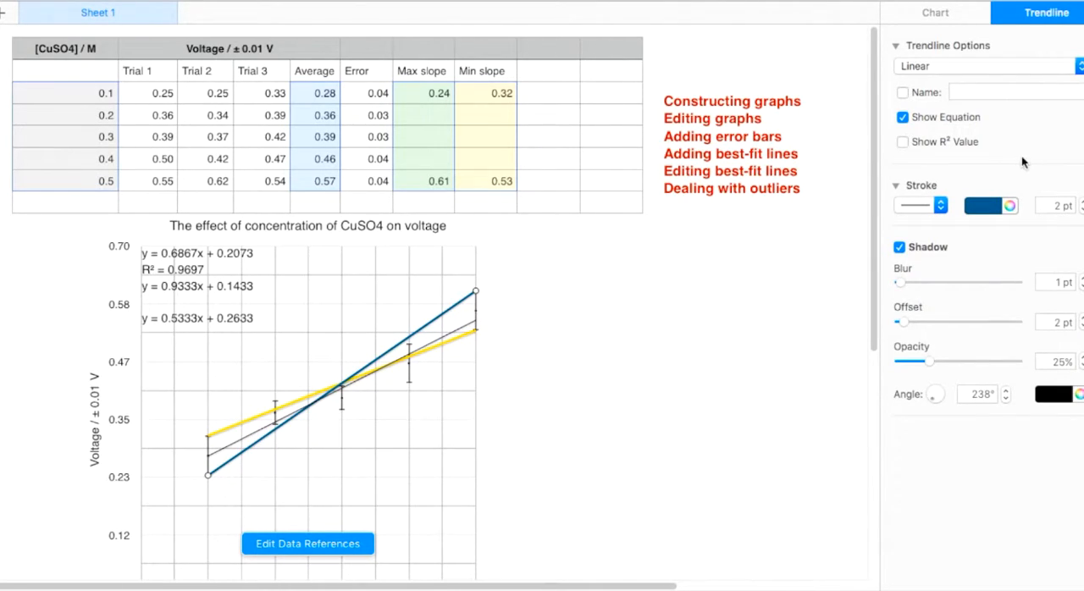
pyautogui.click(1081, 210)
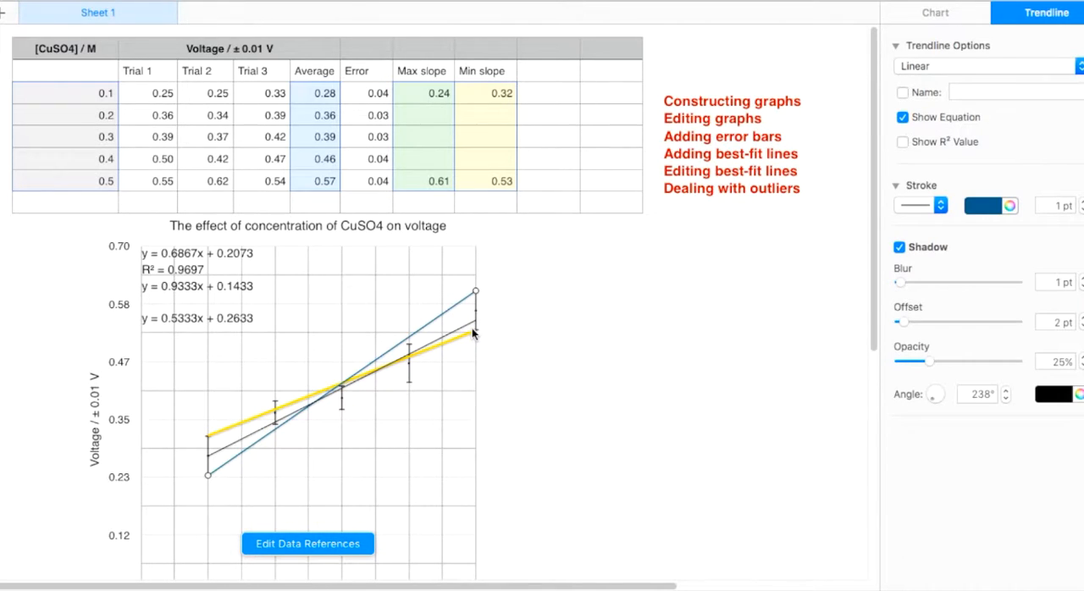
pyautogui.click(938, 204)
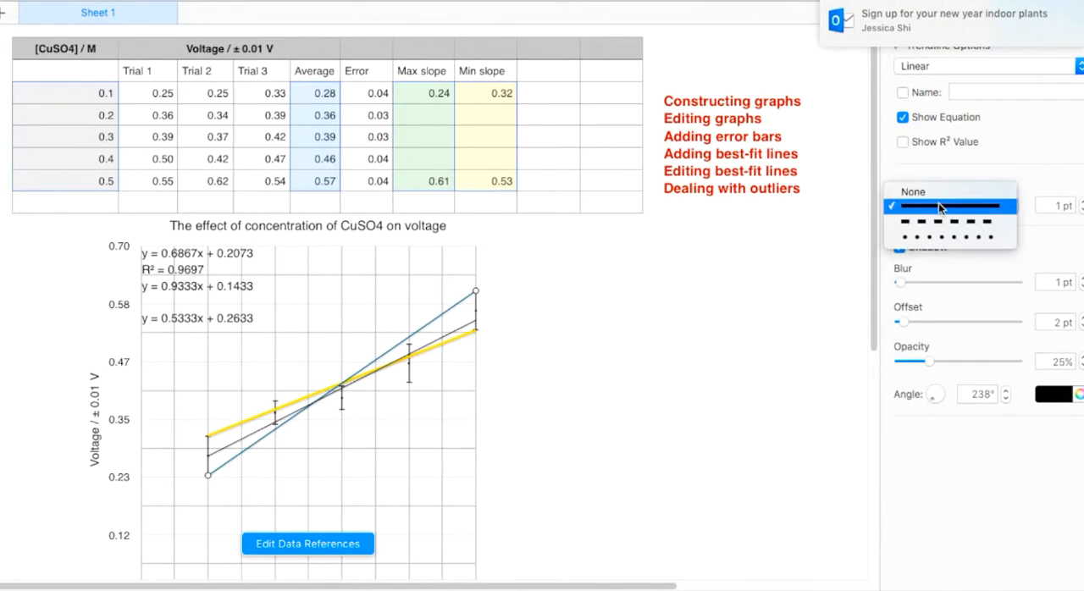
pyautogui.click(946, 237)
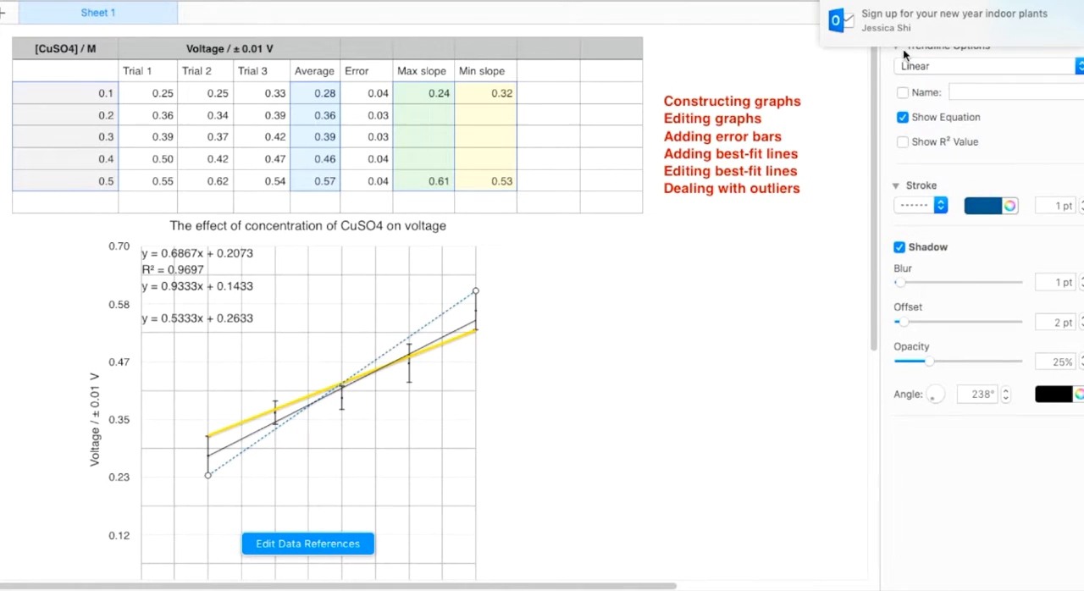
# Step: Format the Min slope trendline as a red, 1 pt dashed line
pyautogui.click(454, 339)
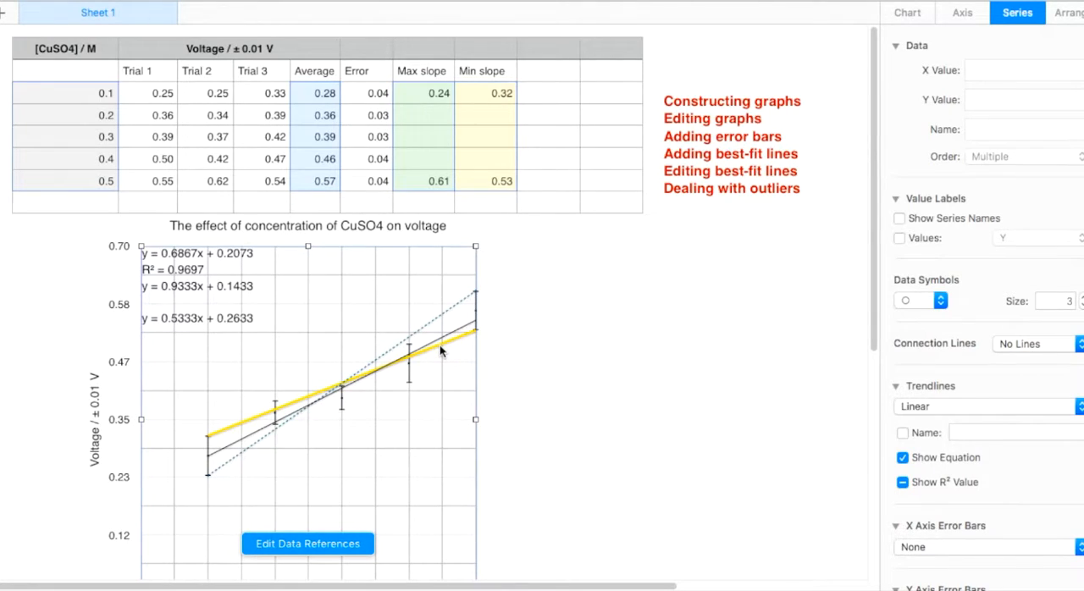
pyautogui.click(440, 345)
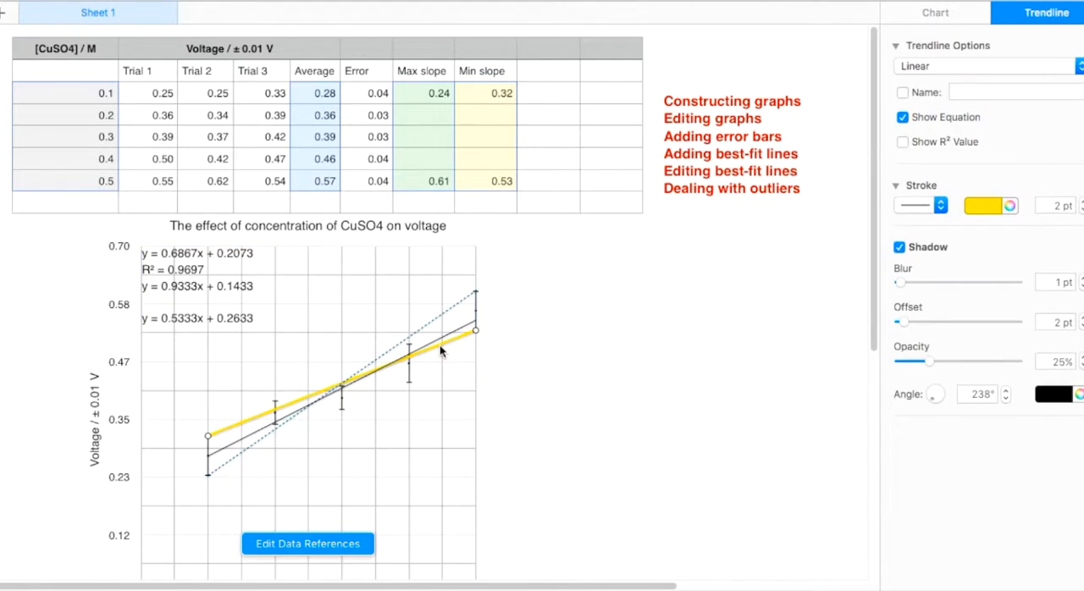
pyautogui.click(986, 204)
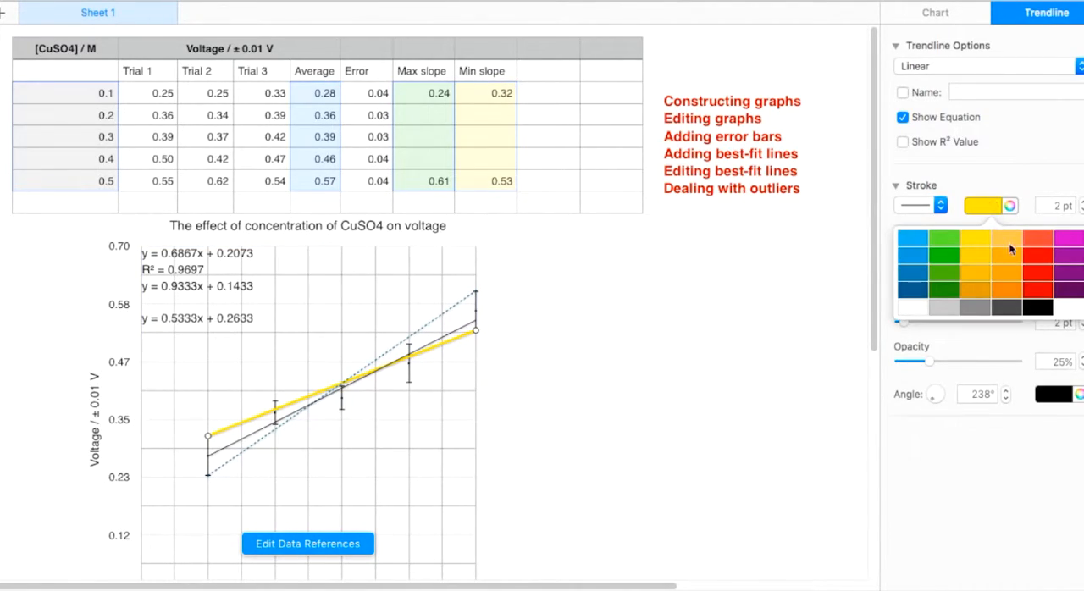
pyautogui.click(1040, 289)
pyautogui.click(1081, 210)
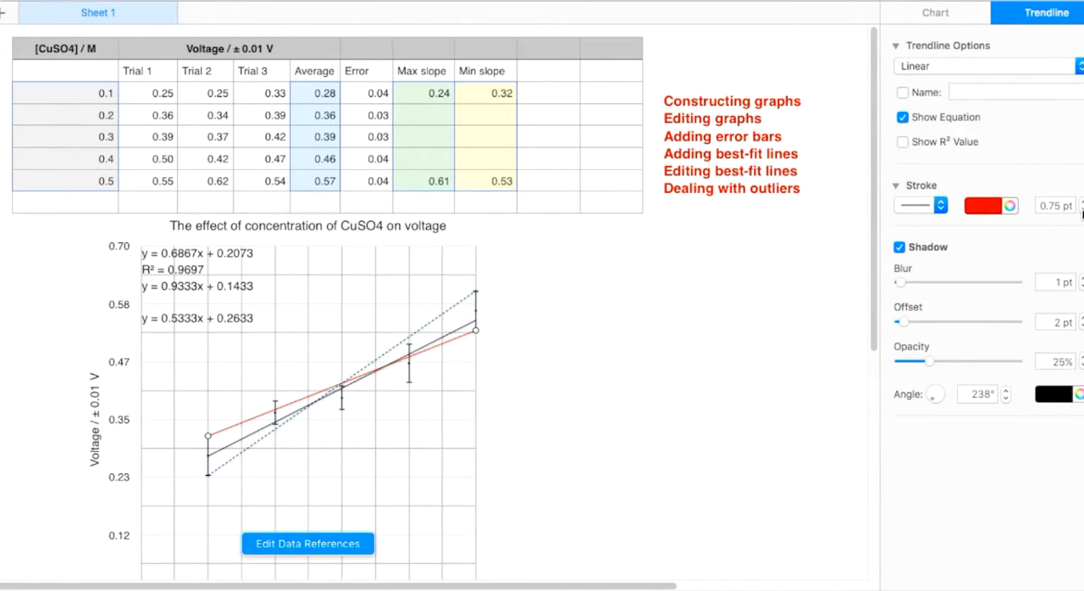
pyautogui.click(1082, 203)
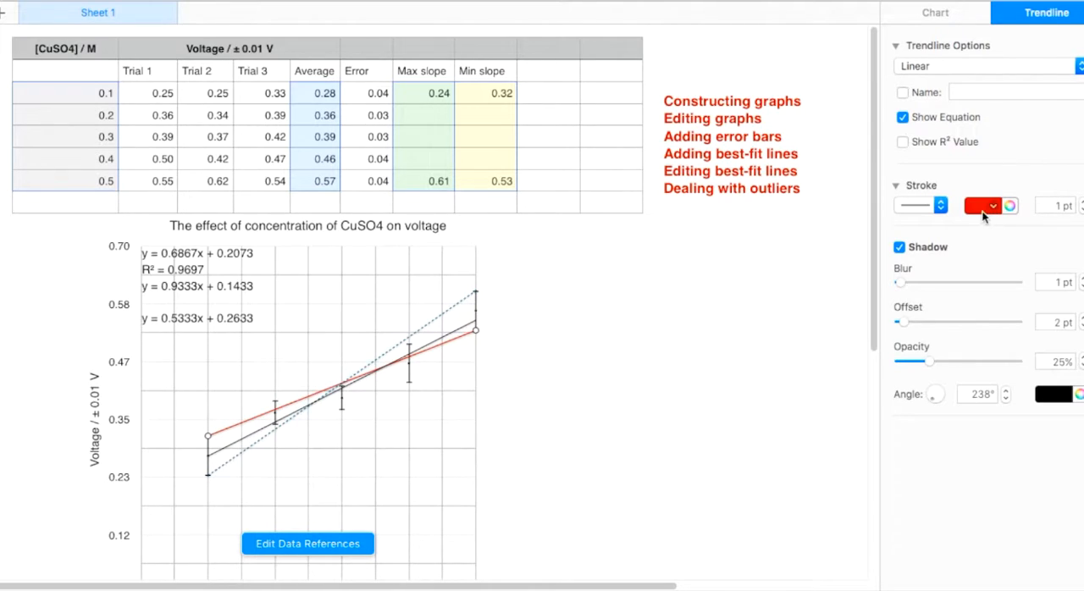
pyautogui.click(940, 205)
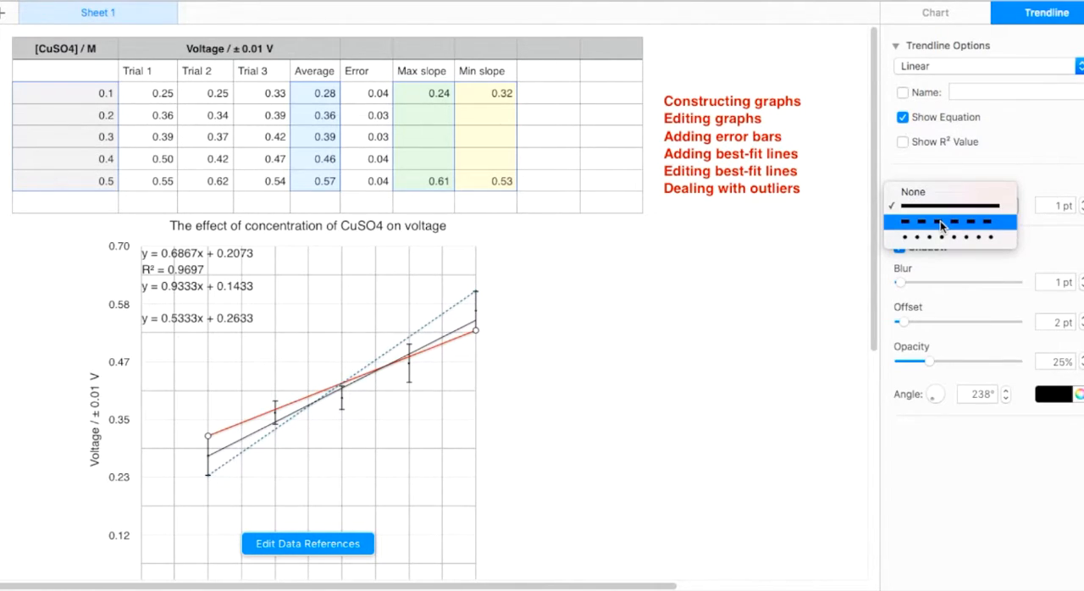
pyautogui.click(940, 223)
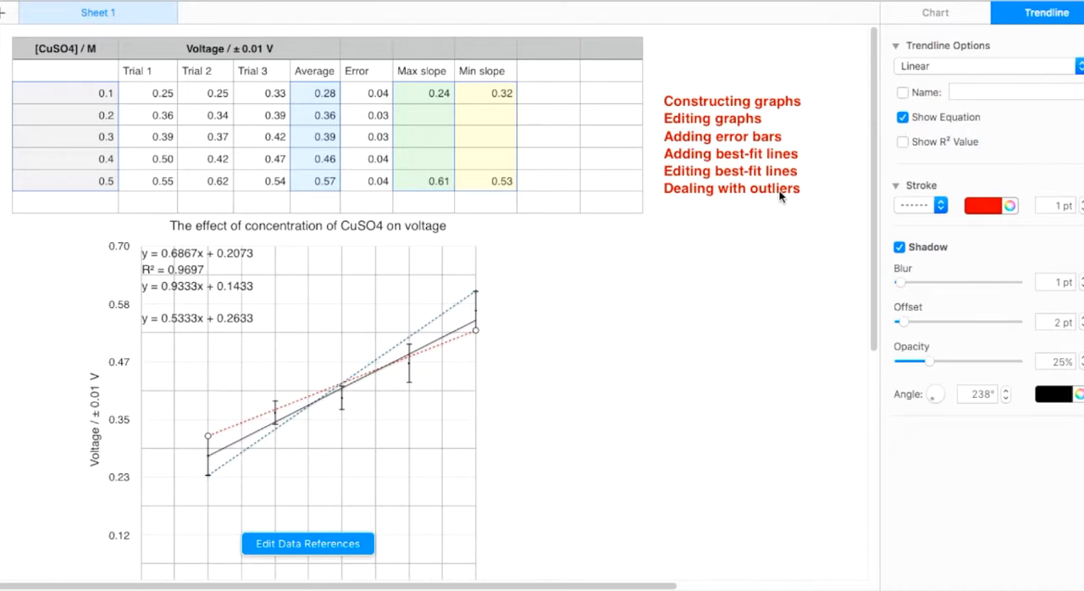
# Step: Deselect the graph and add the header Outliers in the empty column next to Min slope
pyautogui.click(602, 354)
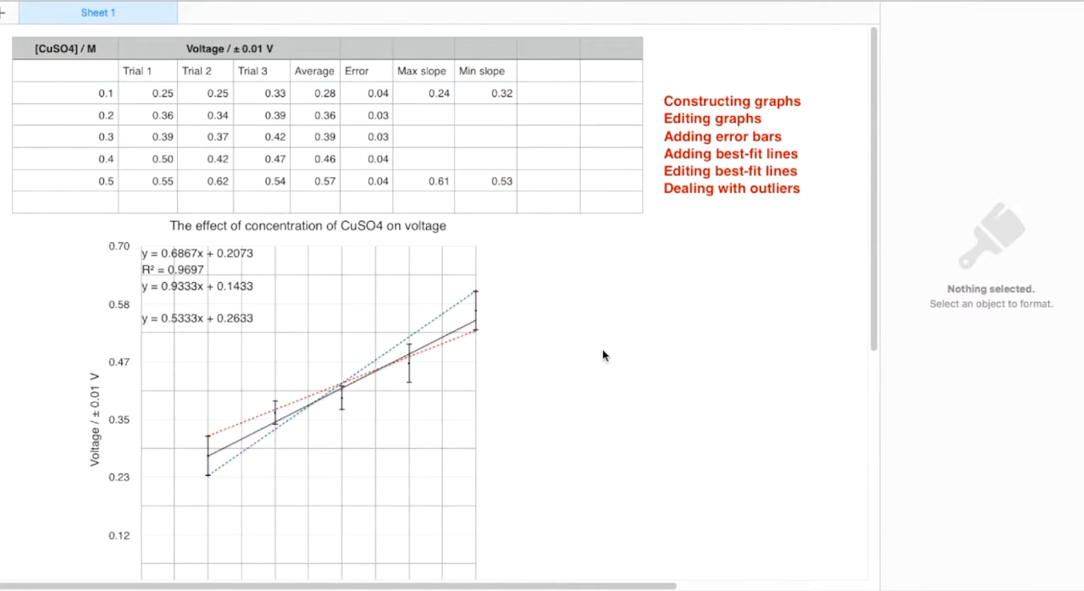
pyautogui.scroll(-2, 602, 355)
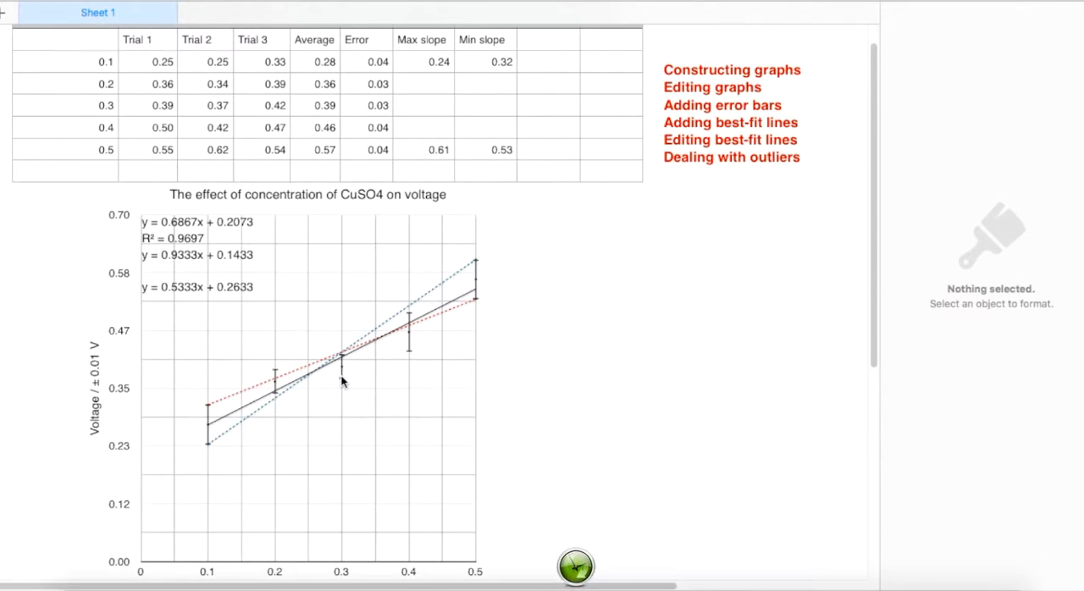
pyautogui.scroll(2, 342, 381)
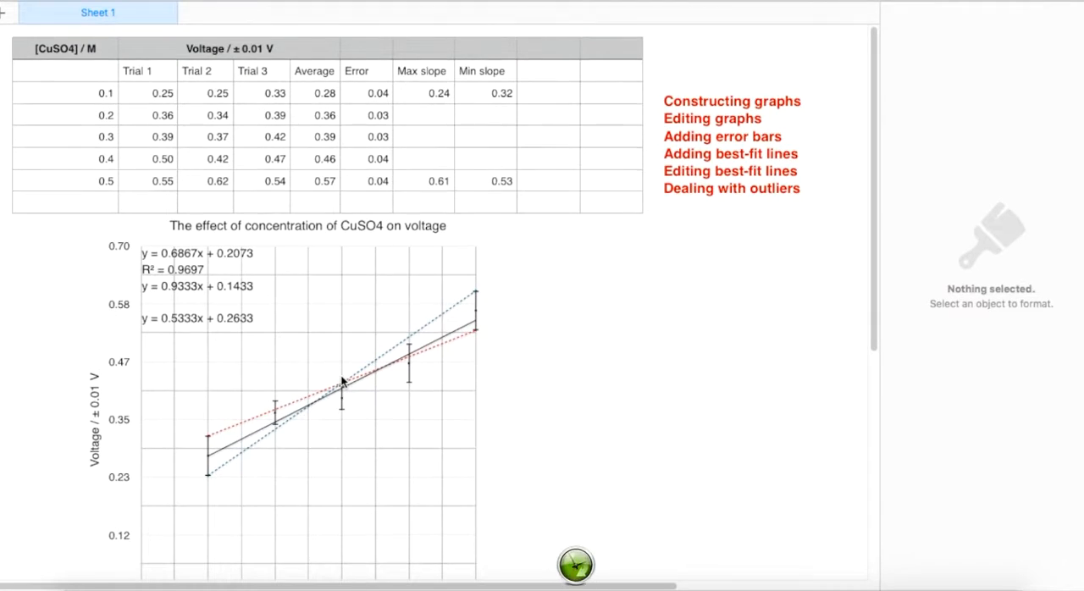
pyautogui.click(557, 79)
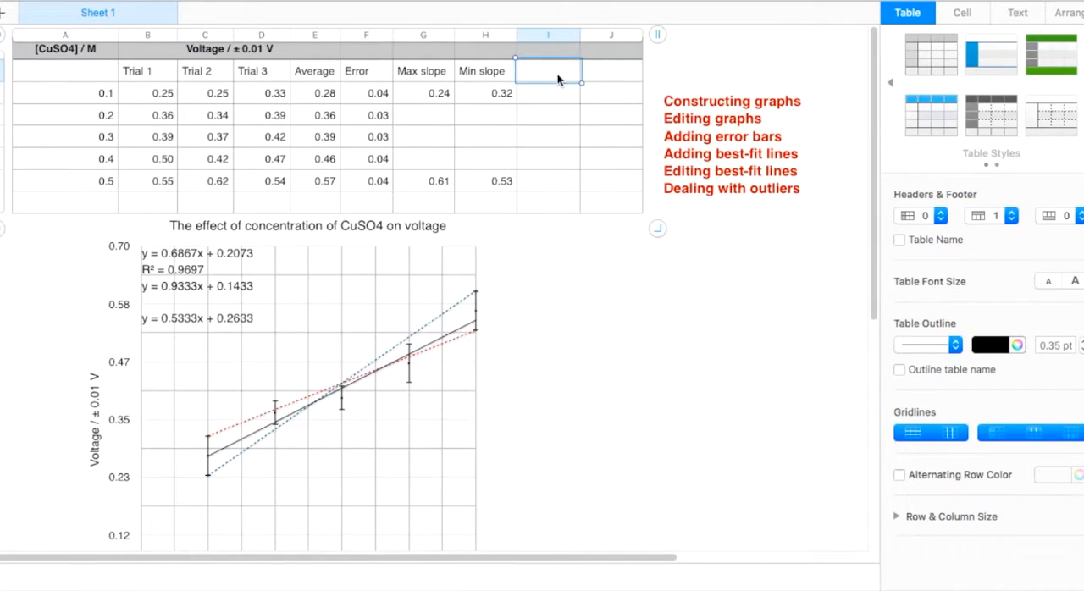
pyautogui.write('Outli')
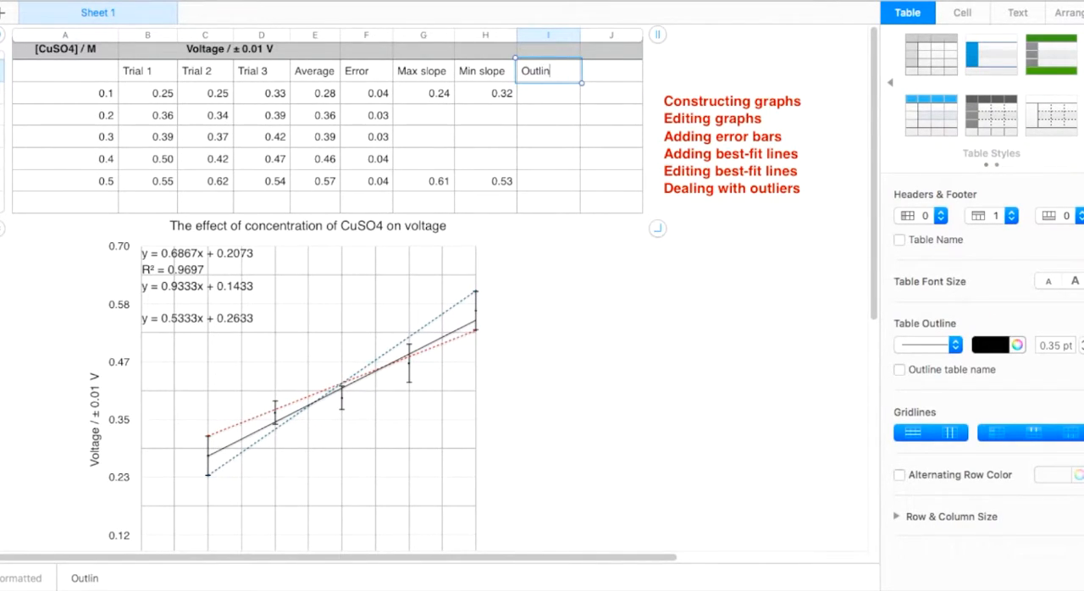
pyautogui.write('ers')
pyautogui.press('Return')
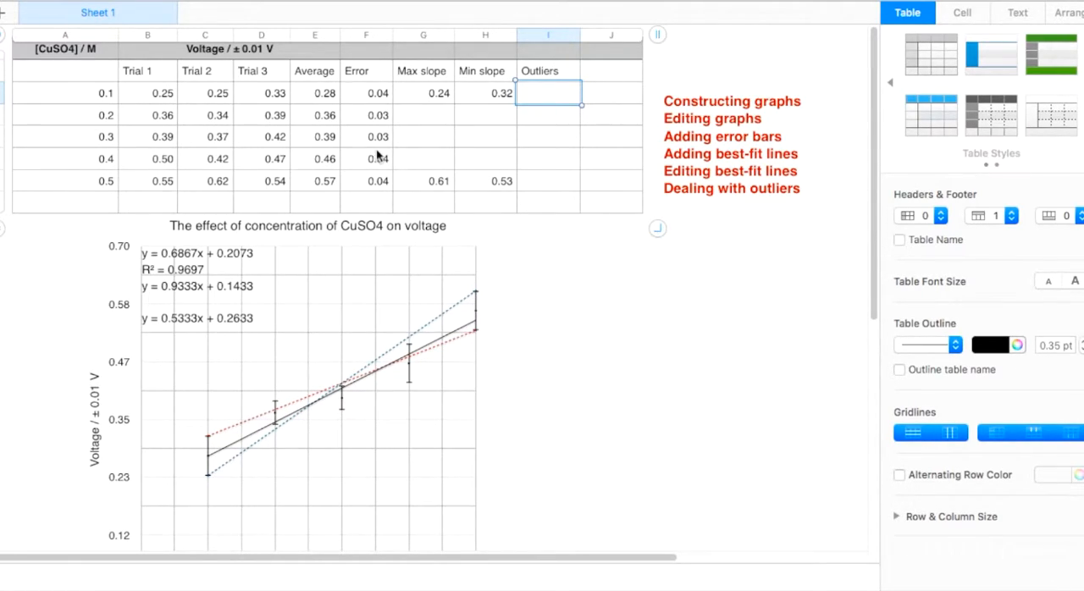
# Step: Try to transfer the 0.3 M average from the Average column into the Outliers column, and undo it
pyautogui.click(318, 144)
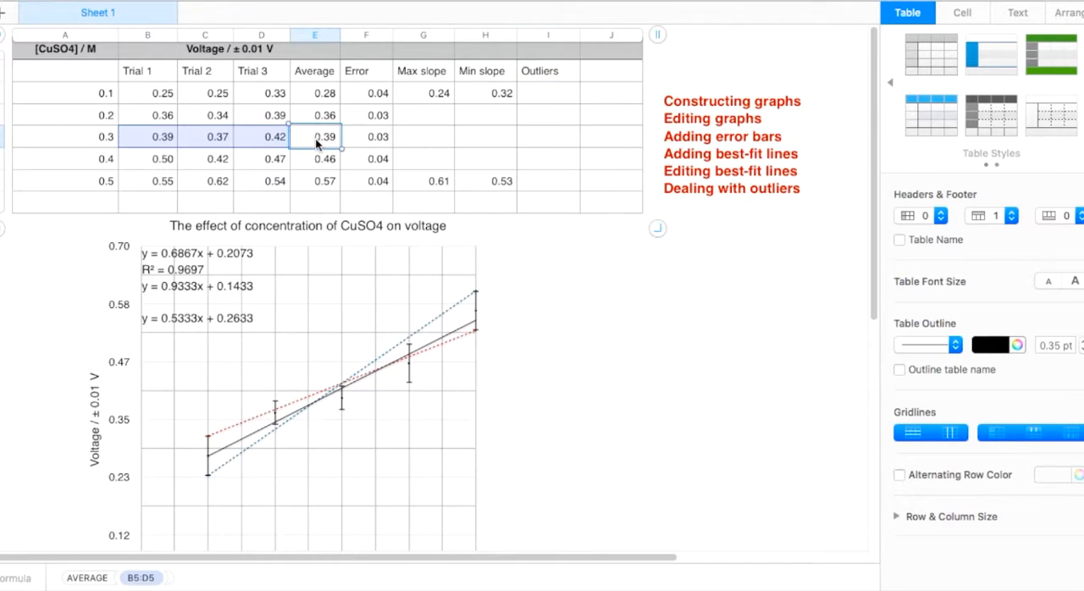
pyautogui.press('BackSpace')
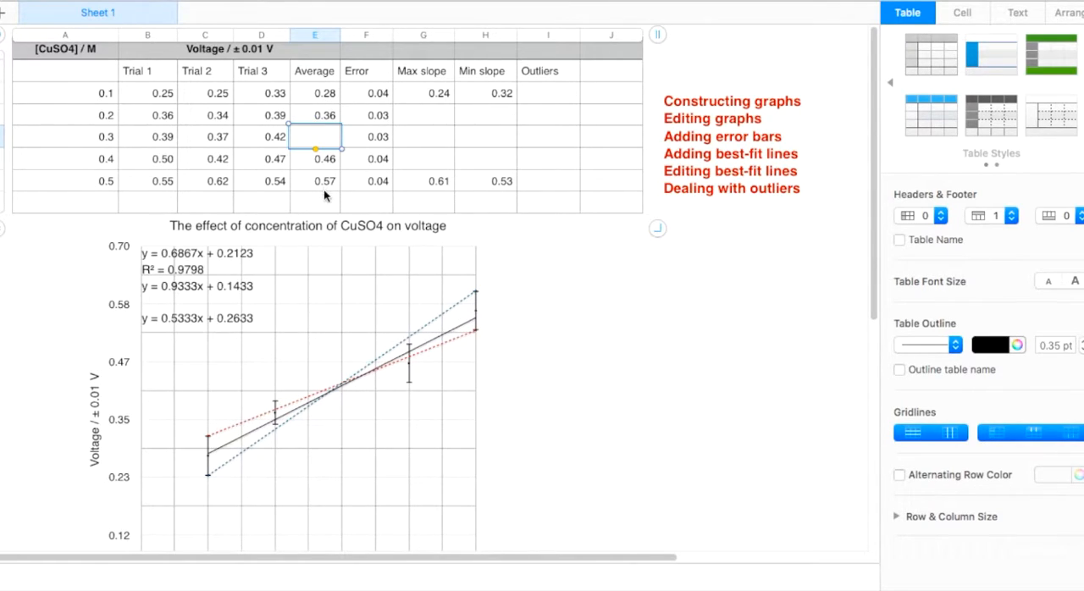
pyautogui.click(551, 141)
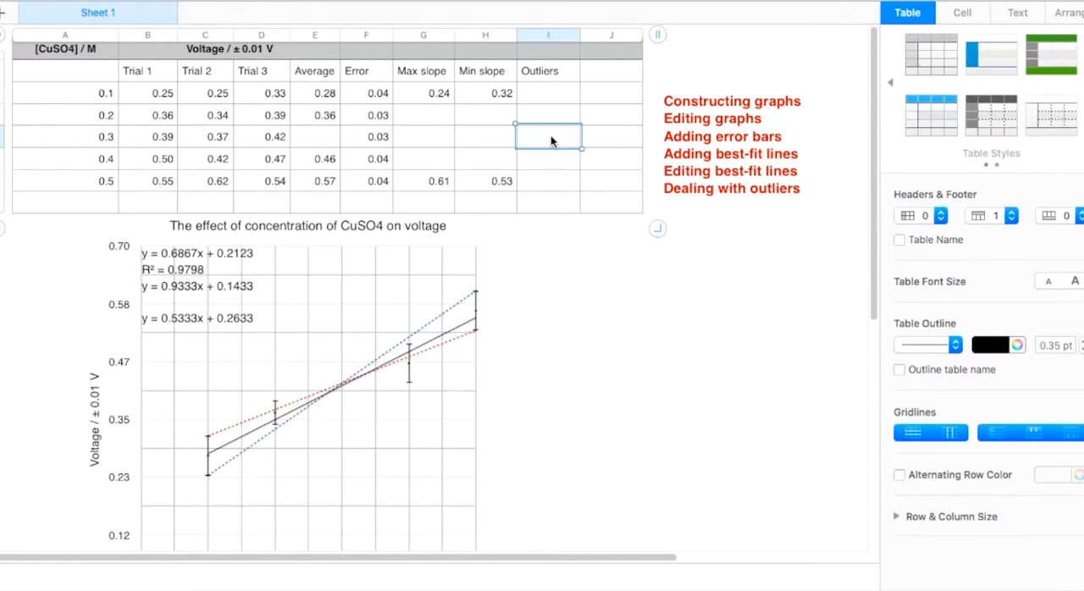
pyautogui.click(306, 145)
pyautogui.press('super+z')
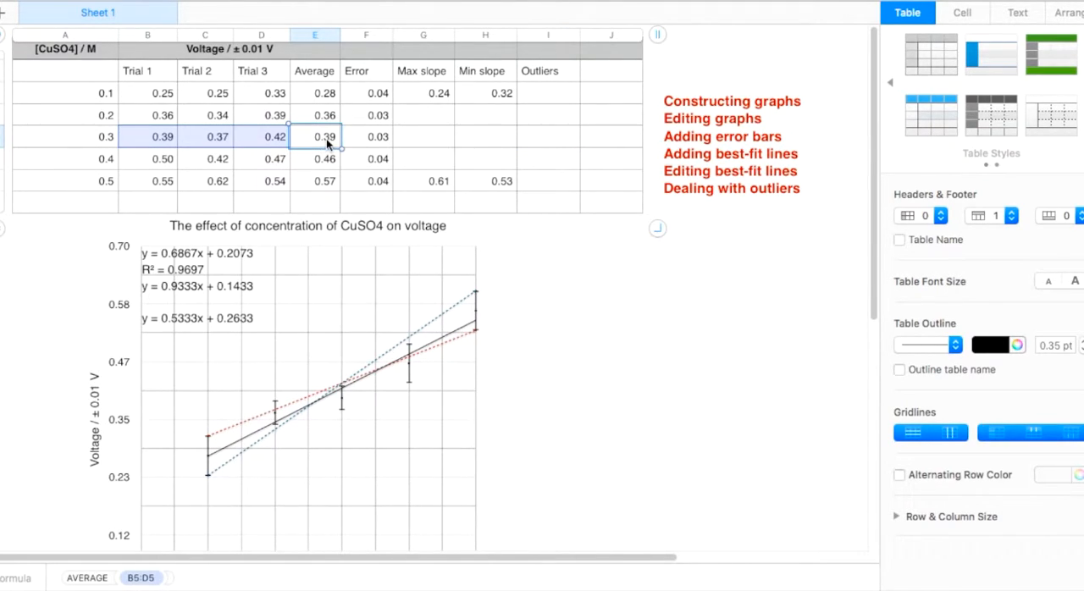
pyautogui.doubleClick(326, 140)
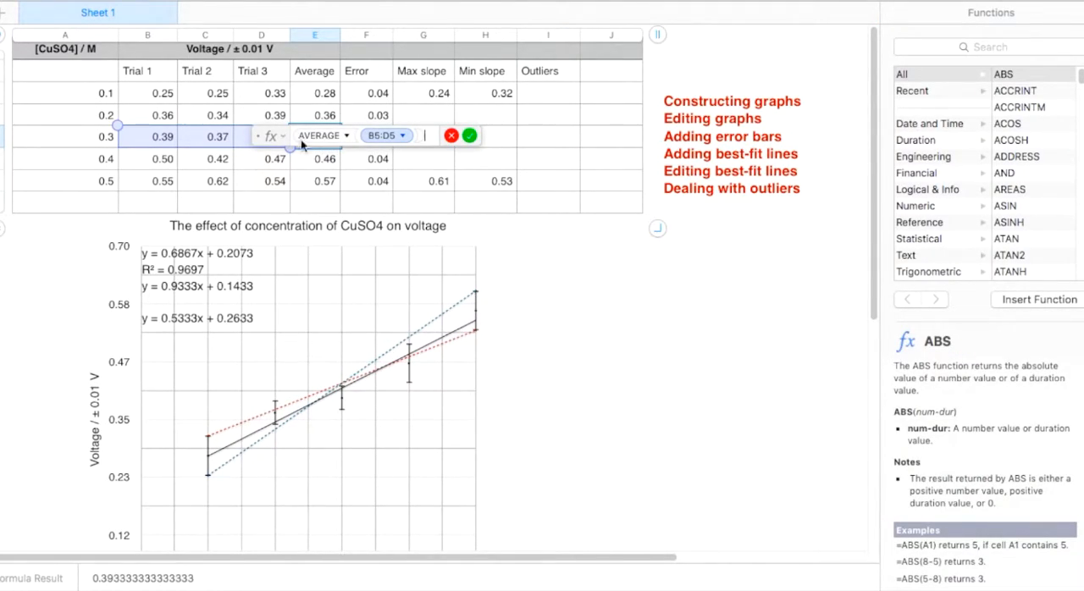
pyautogui.click(470, 139)
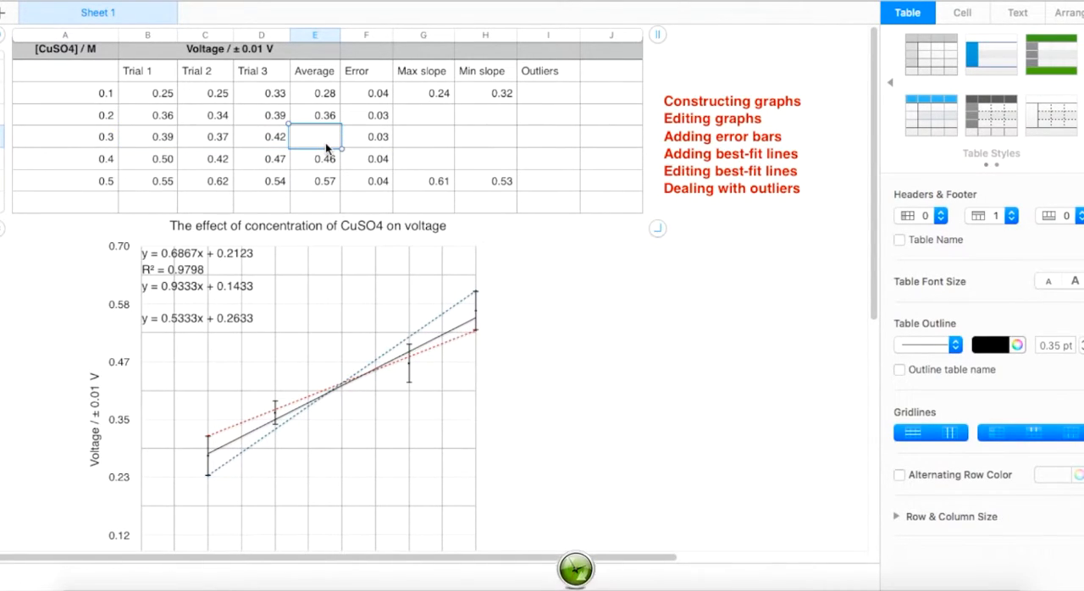
pyautogui.click(546, 142)
pyautogui.write('0.03')
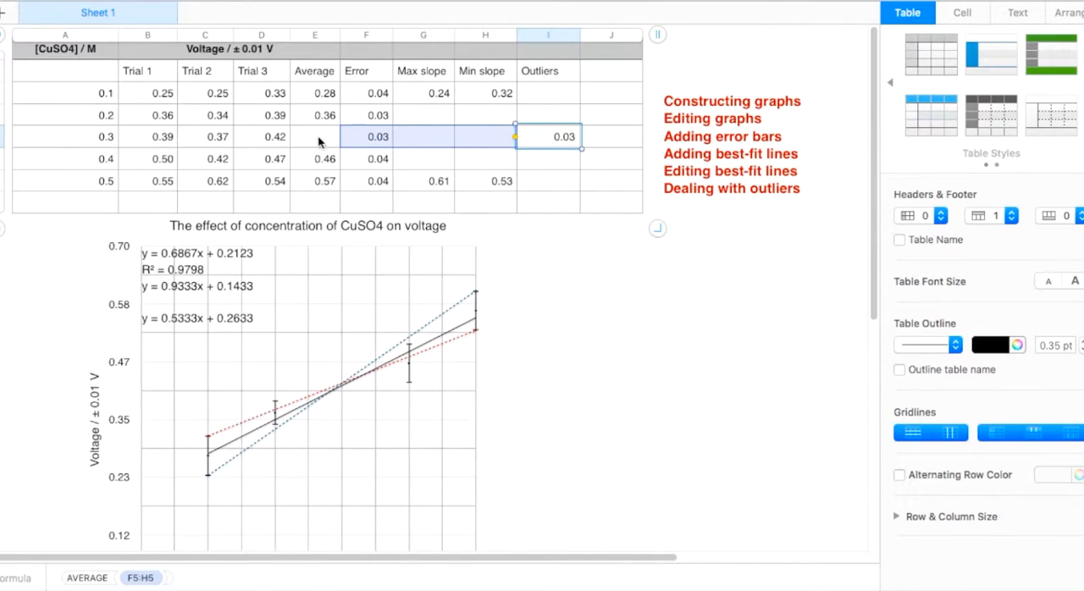
pyautogui.press('Delete')
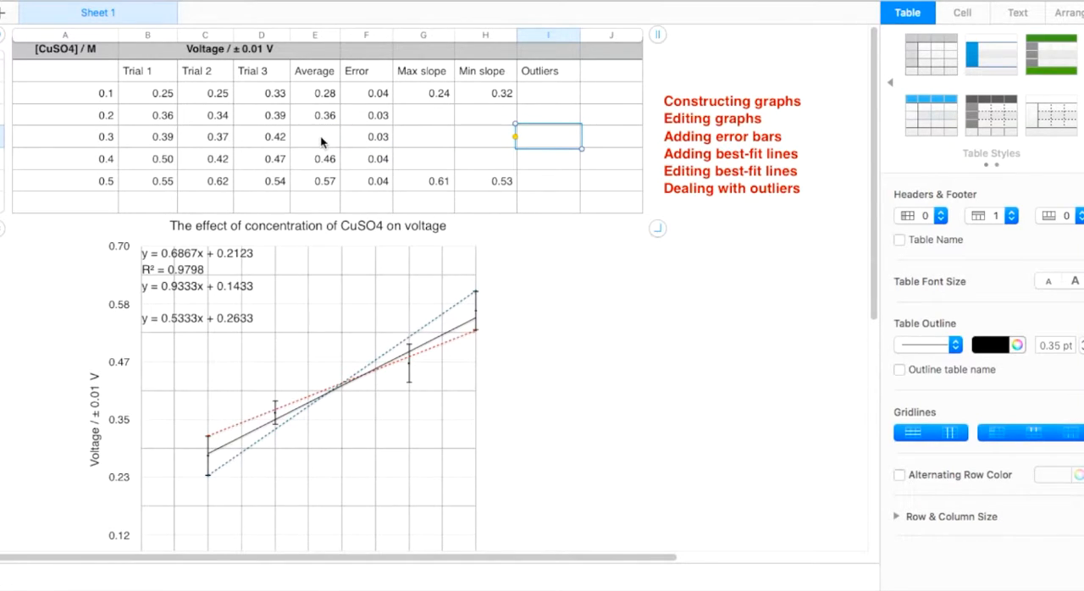
pyautogui.press('super+z')
pyautogui.click(559, 140)
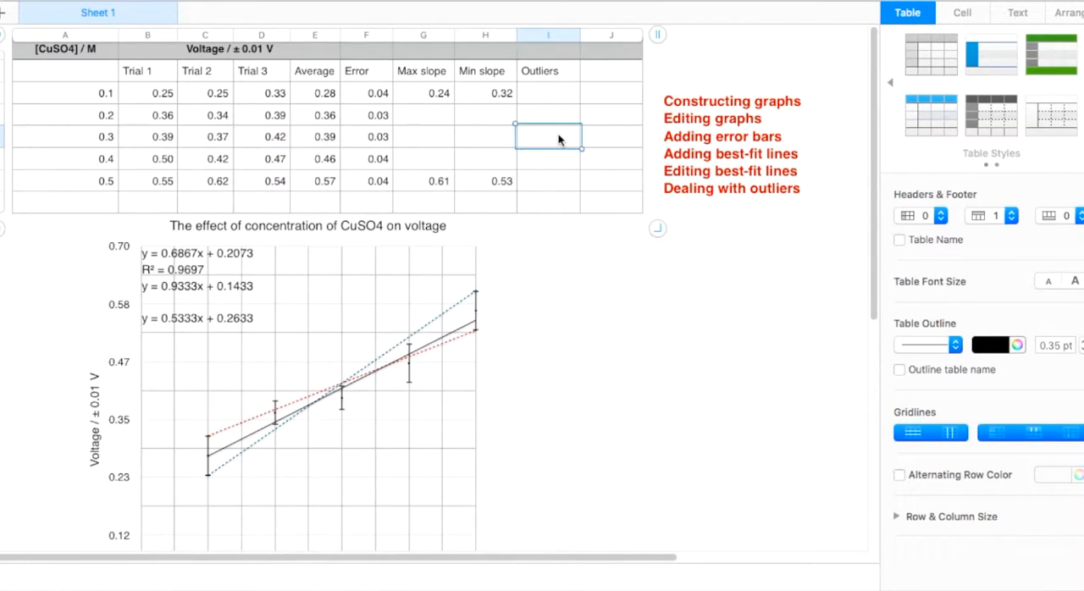
# Step: Clear the 0.3 M cell in the Average column and paste its formula into the 0.3 M cell under Outliers
pyautogui.click(328, 139)
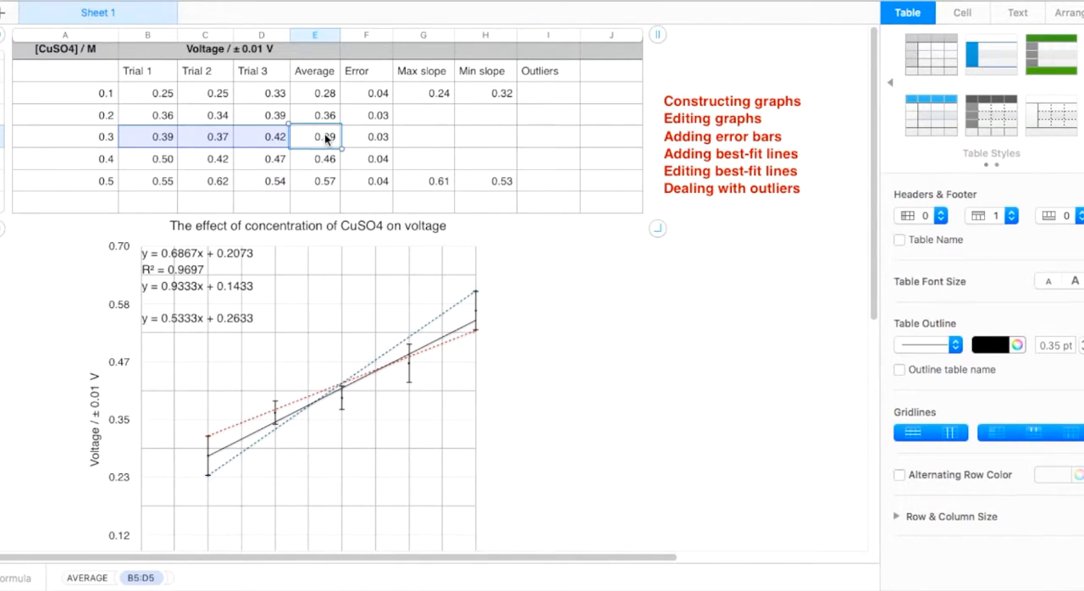
pyautogui.press('Delete')
pyautogui.click(552, 140)
pyautogui.rightClick(552, 135)
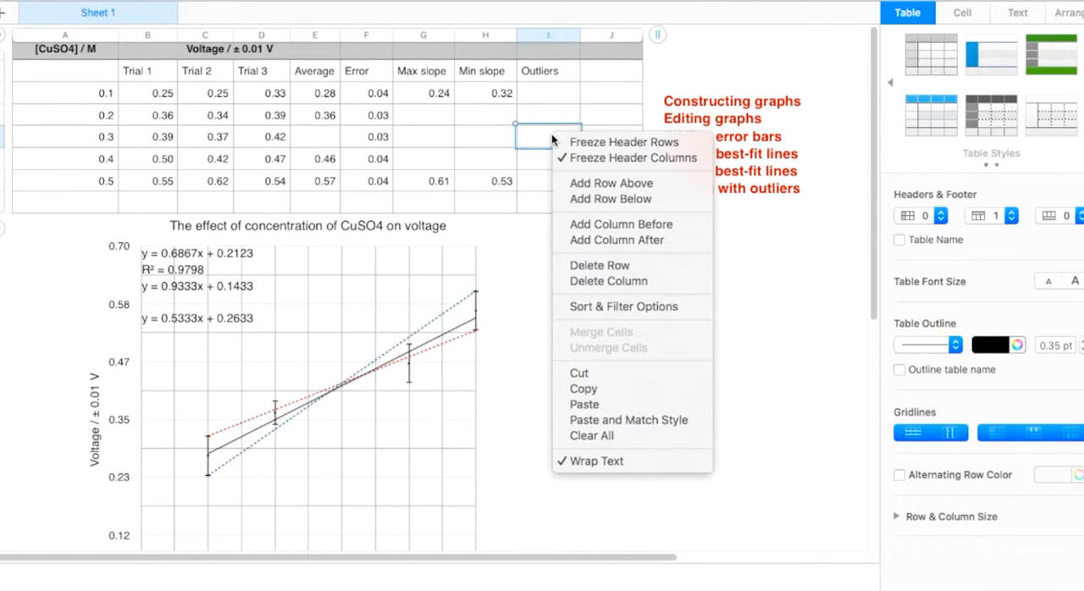
pyautogui.click(583, 419)
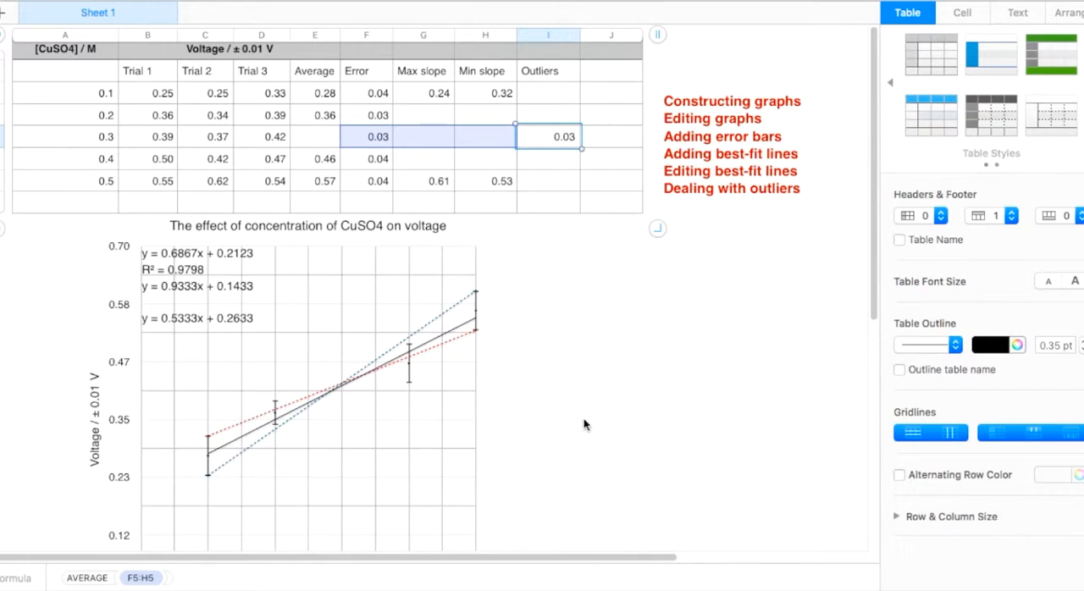
pyautogui.press('Delete')
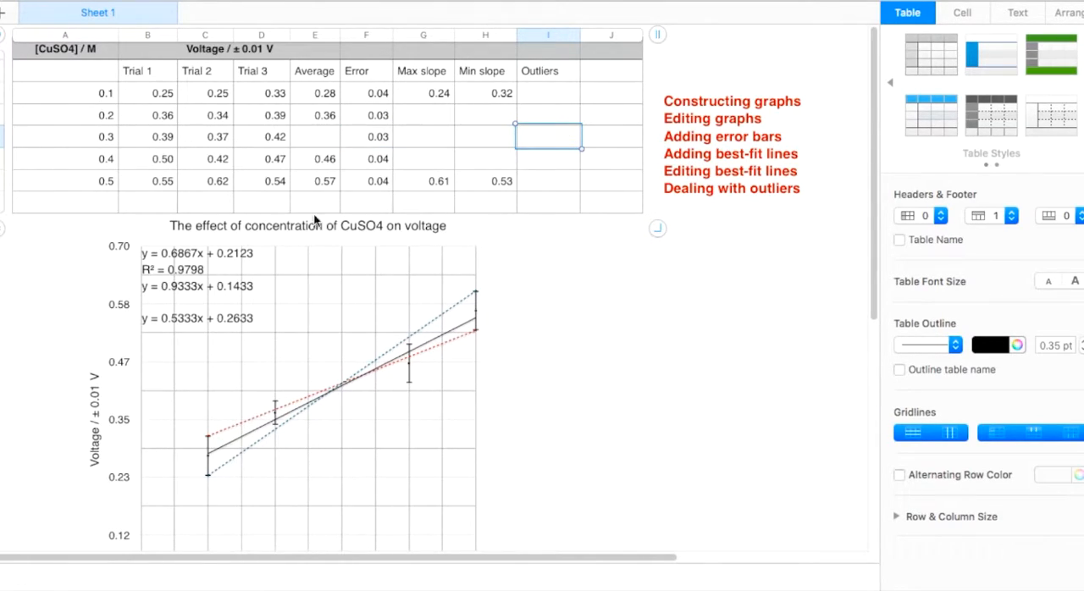
pyautogui.press('super+z')
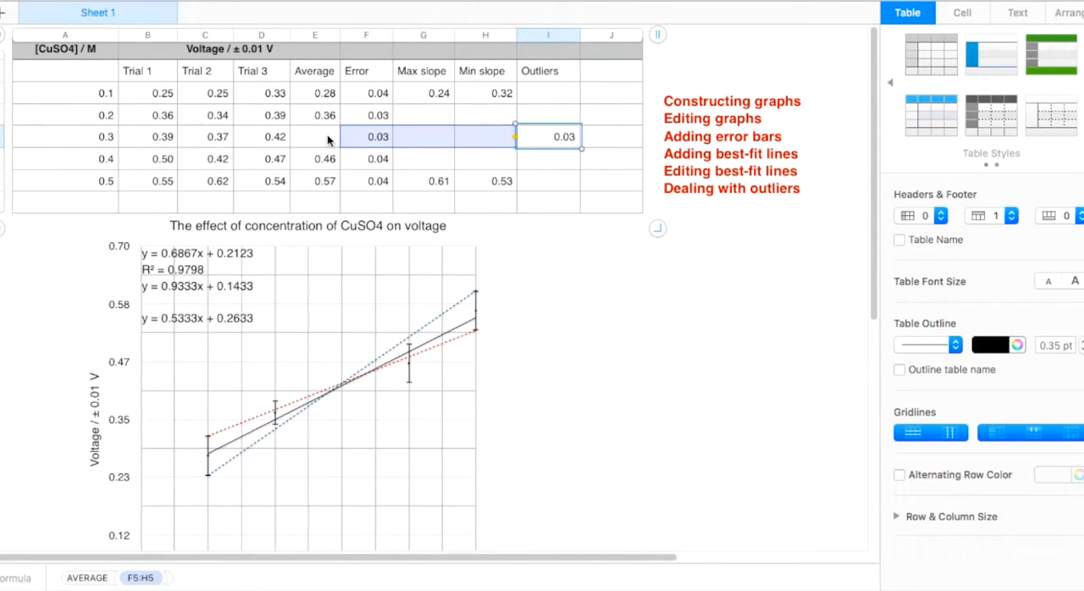
# Step: Set the 0.3 M Outliers formula to average the three trial values in B5:D5
pyautogui.doubleClick(546, 140)
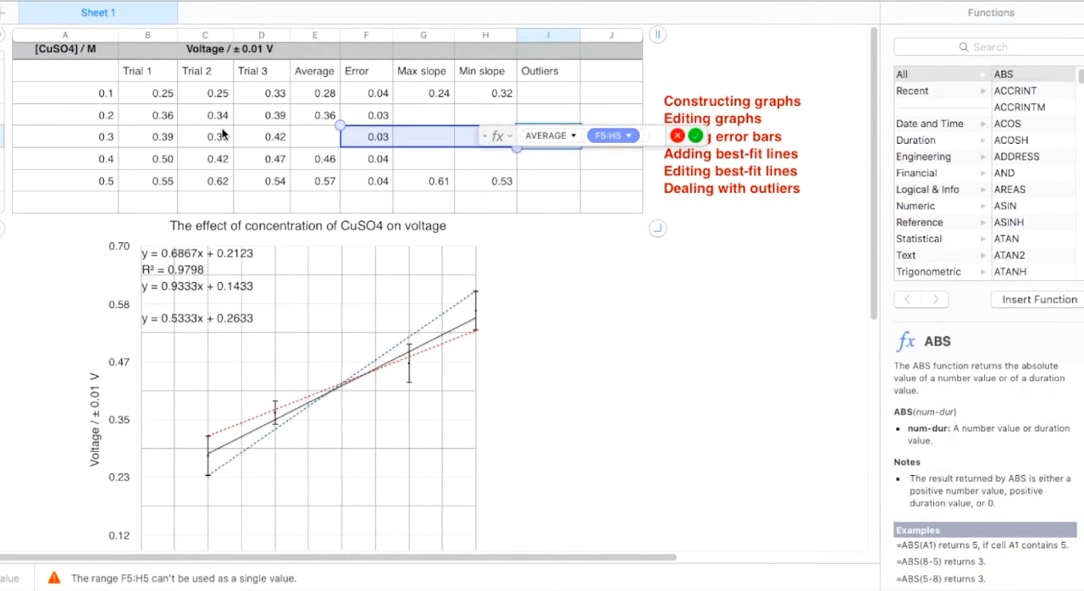
pyautogui.click(168, 140)
pyautogui.moveTo(172, 141); pyautogui.dragTo(258, 135)
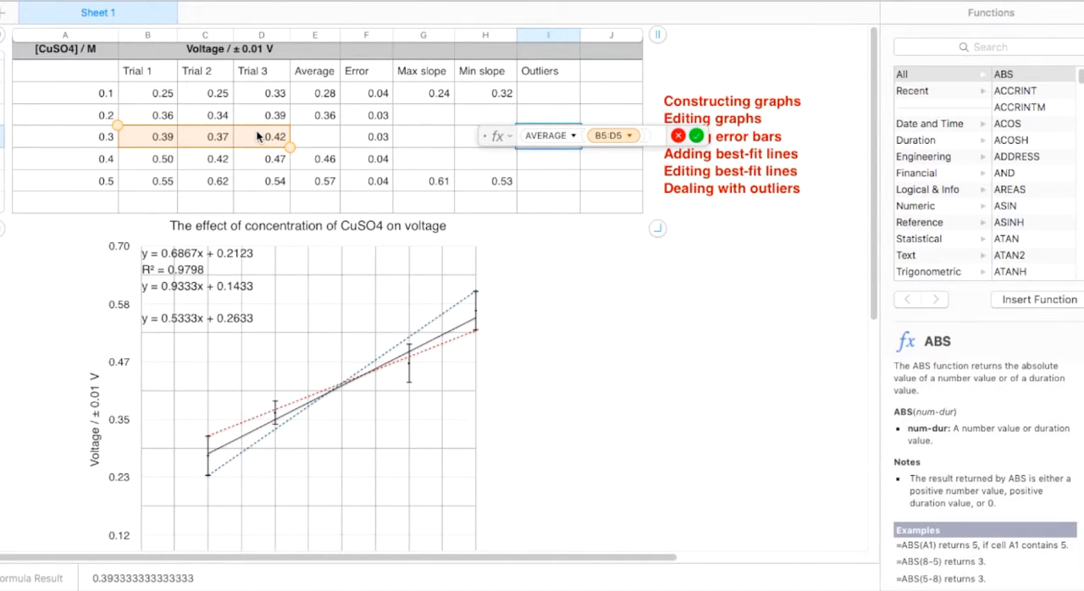
pyautogui.press('Return')
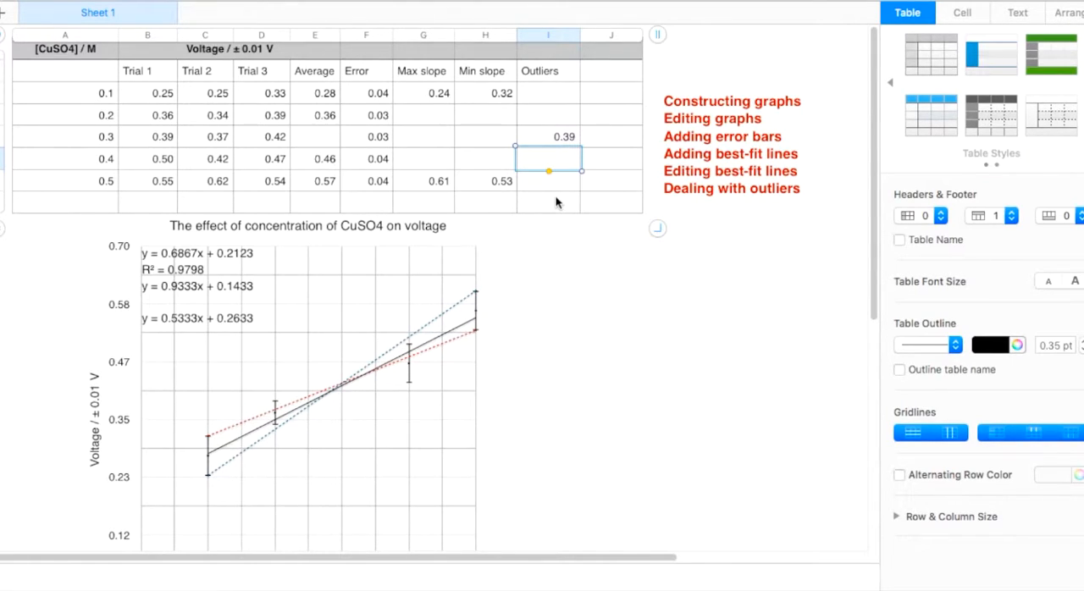
# Step: Add the header Error in the column next to Outliers
pyautogui.click(618, 72)
pyautogui.write('Error')
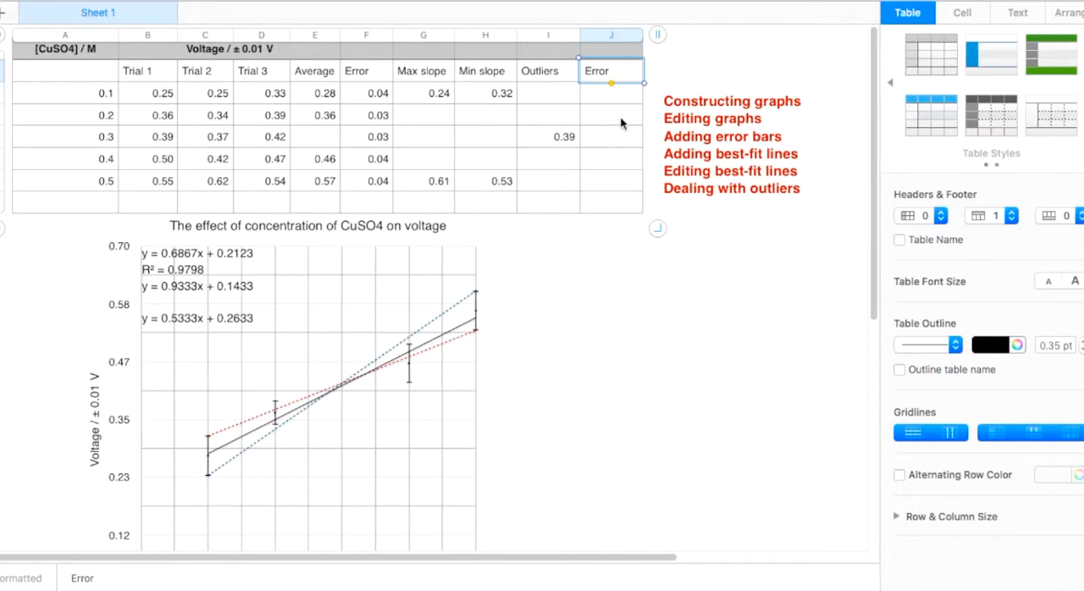
pyautogui.click(619, 141)
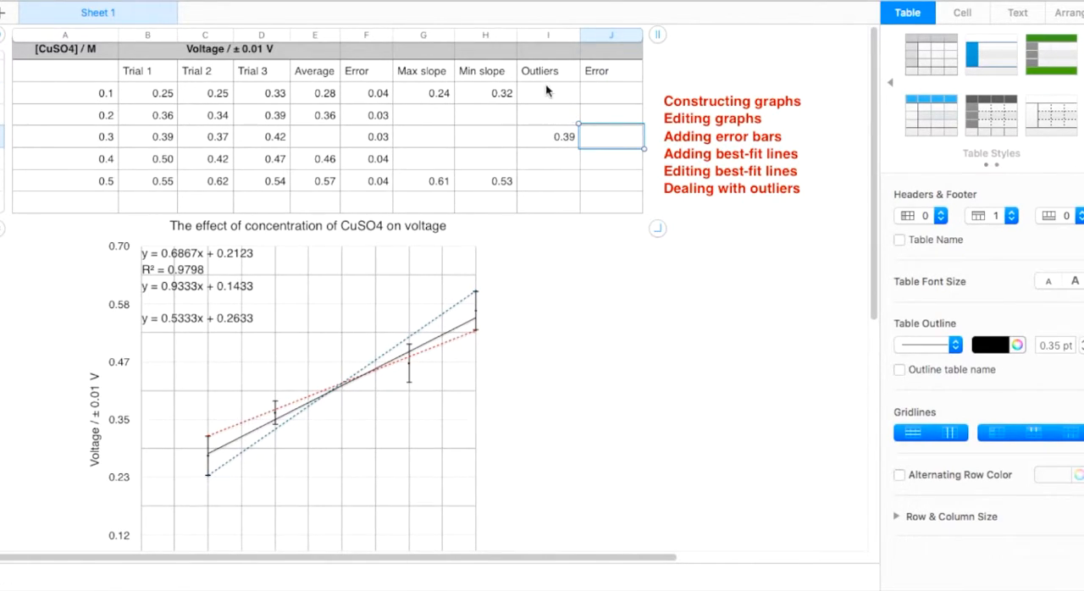
# Step: Move the 0.3 M error formula from column F to the Error column next to Outliers
pyautogui.click(365, 137)
pyautogui.press('Delete')
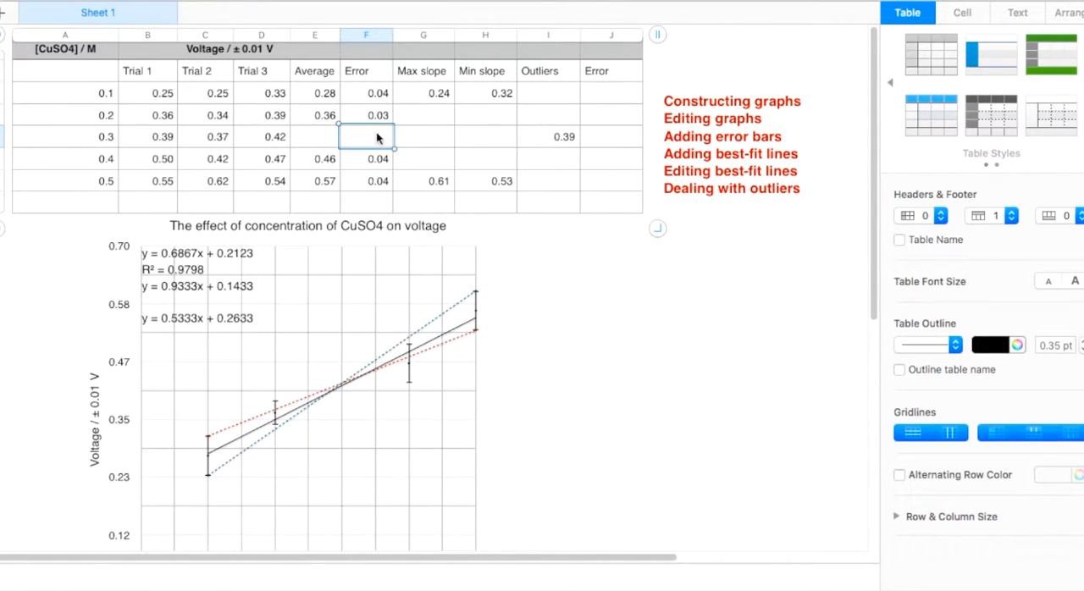
pyautogui.click(627, 135)
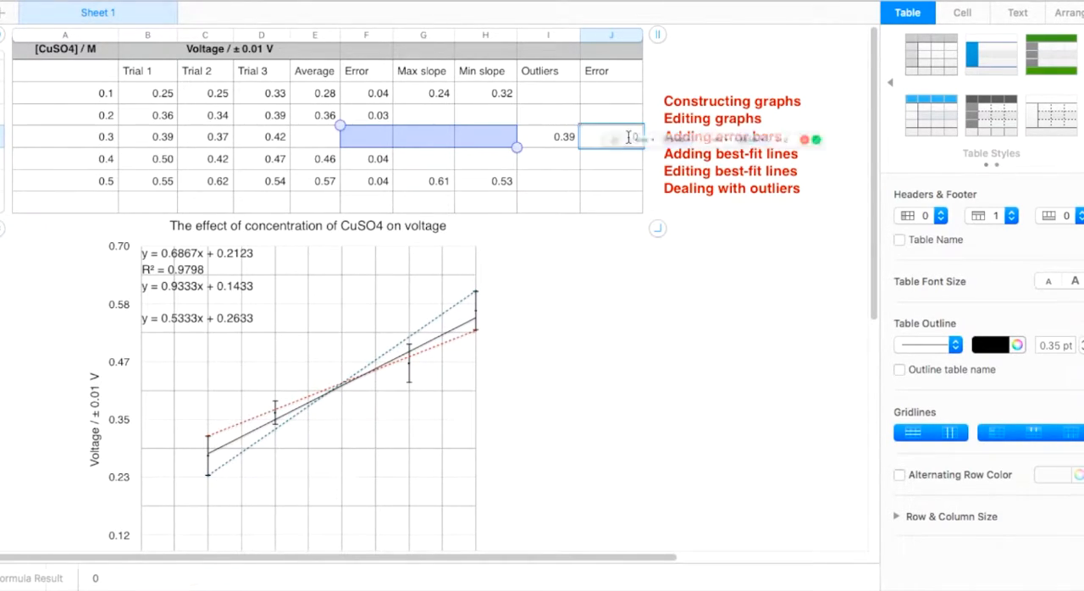
# Step: Change both ranges in the outlier's error formula to B5:D5, giving (MAX(B5:D5) − MIN(B5:D5)) ÷ 2
pyautogui.doubleClick(628, 142)
pyautogui.click(667, 136)
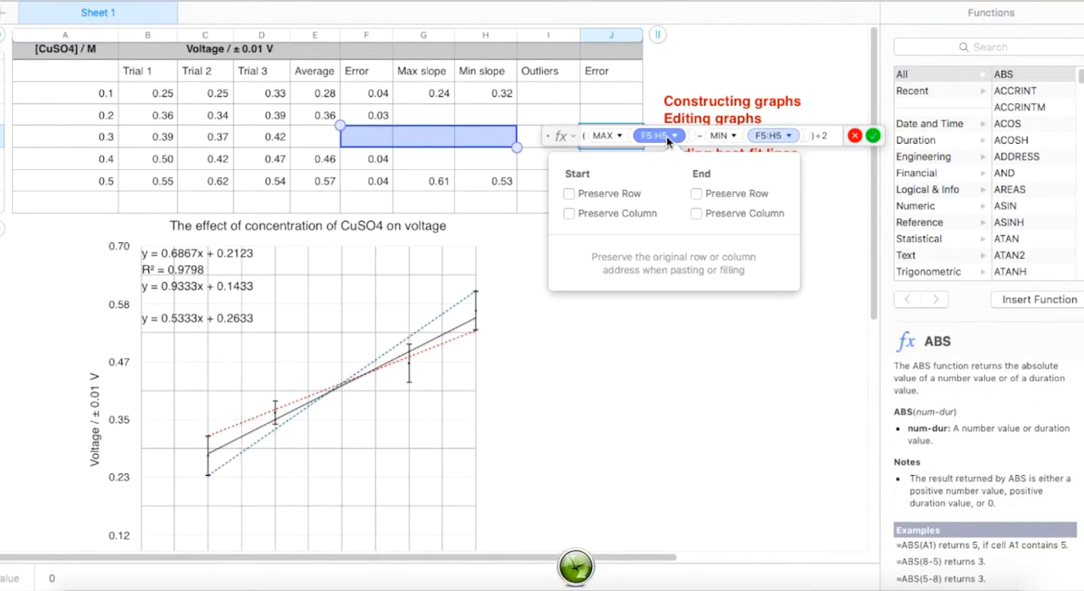
pyautogui.click(142, 139)
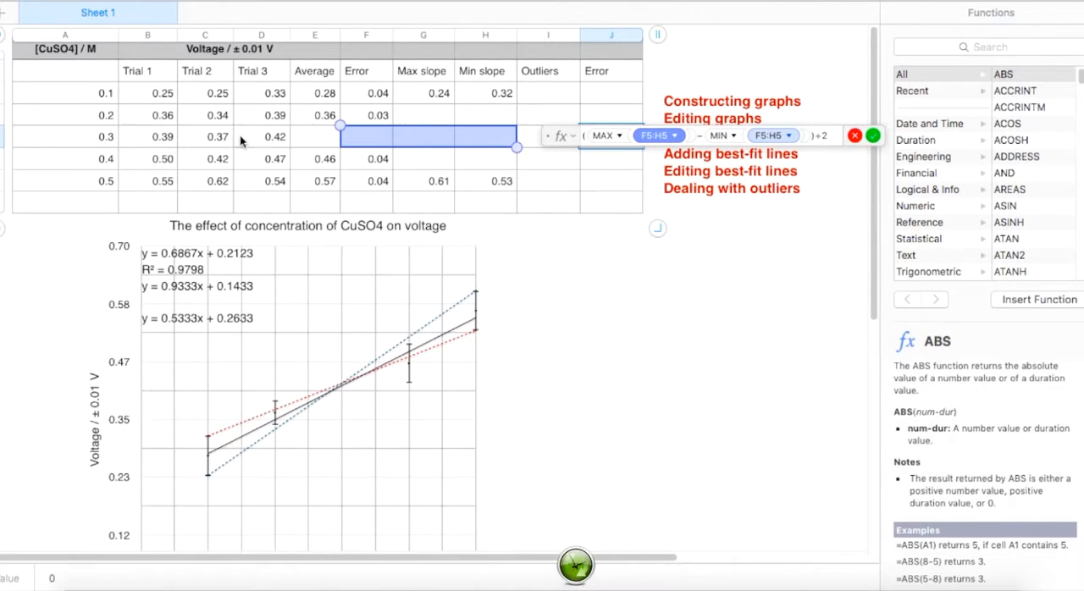
pyautogui.moveTo(159, 137); pyautogui.dragTo(248, 131)
pyautogui.click(675, 136)
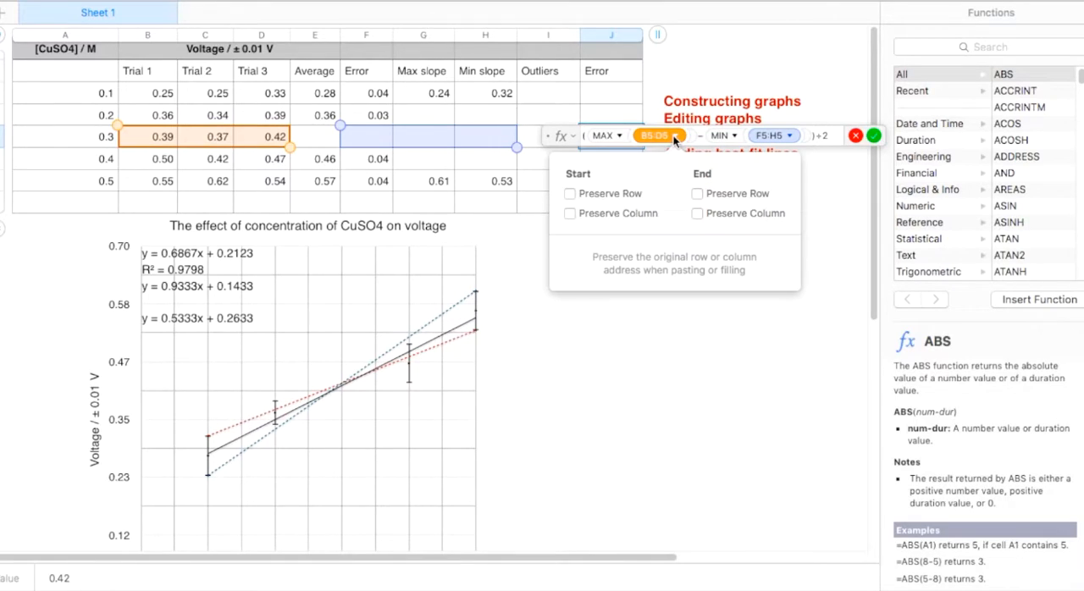
pyautogui.click(788, 137)
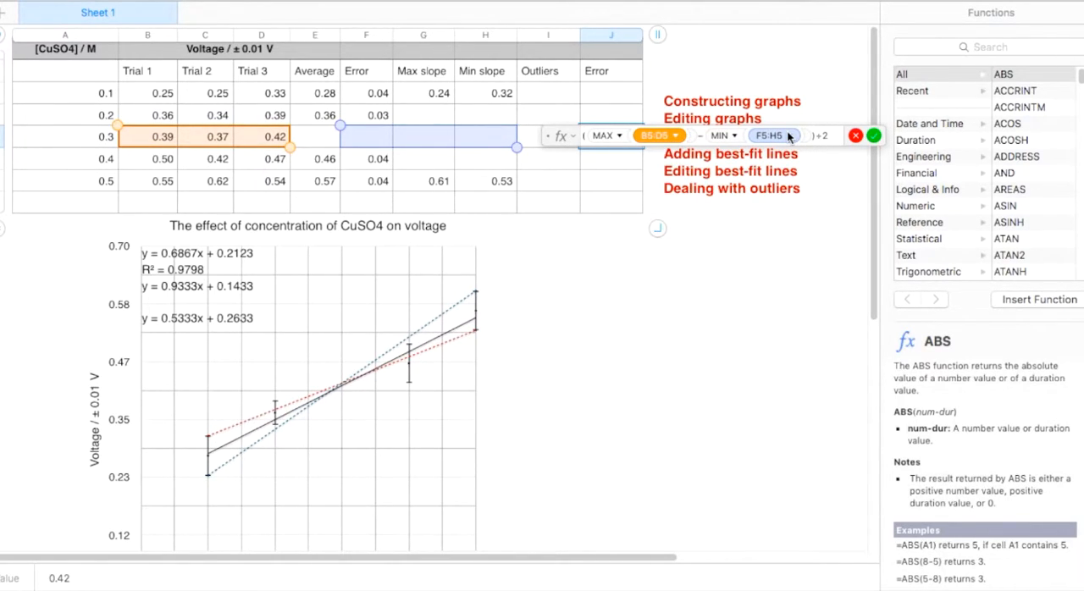
pyautogui.click(787, 136)
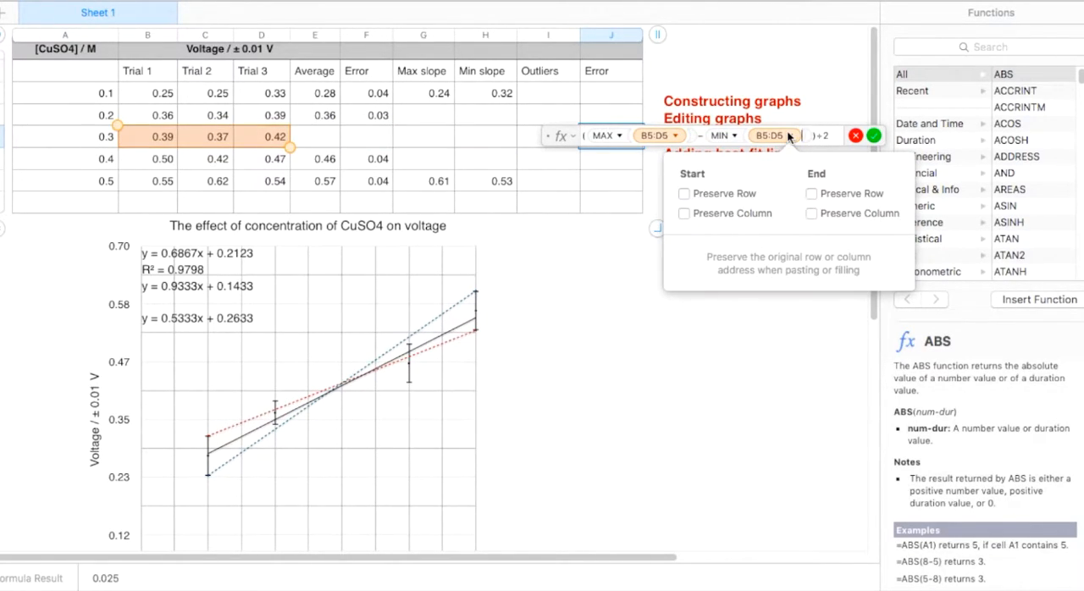
pyautogui.click(787, 136)
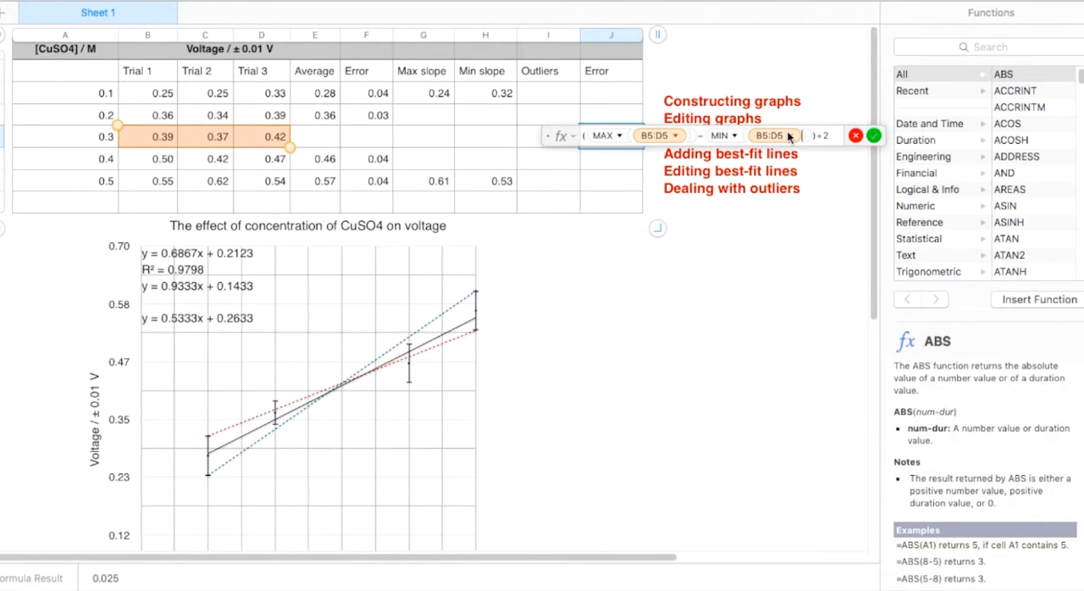
pyautogui.click(873, 135)
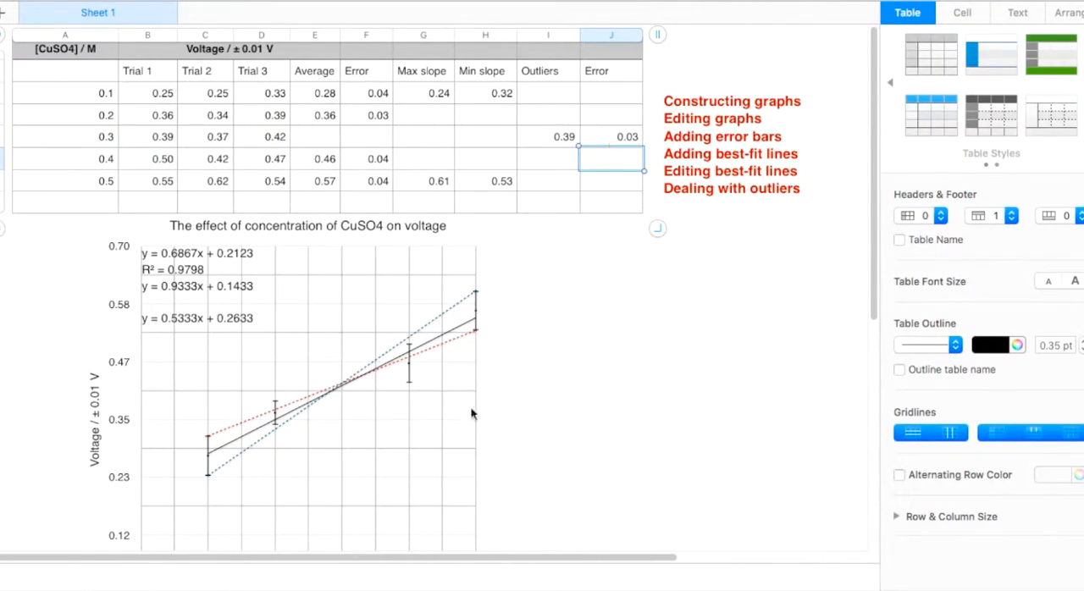
pyautogui.scroll(-3, 472, 415)
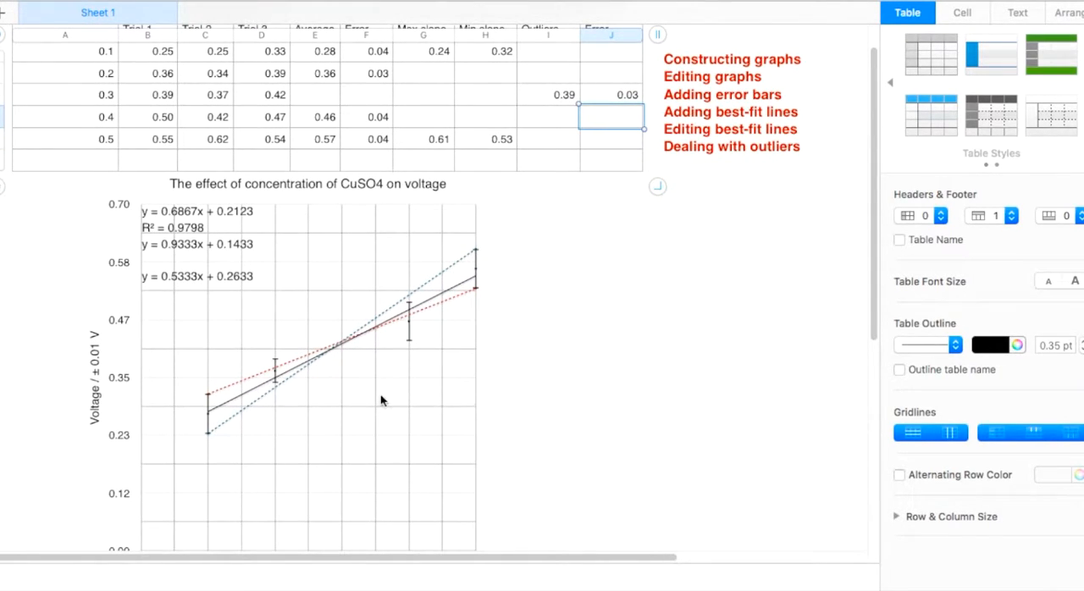
# Step: Add the Outliers values in I3:I7 to the chart's data references as a further Y series
pyautogui.scroll(-2, 382, 399)
pyautogui.click(348, 383)
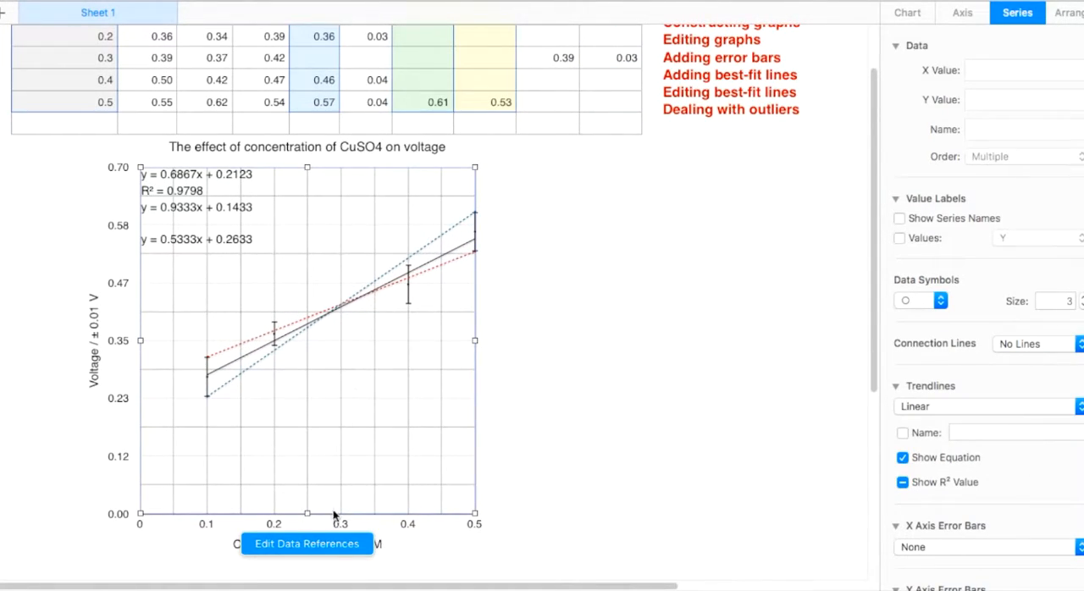
pyautogui.click(322, 545)
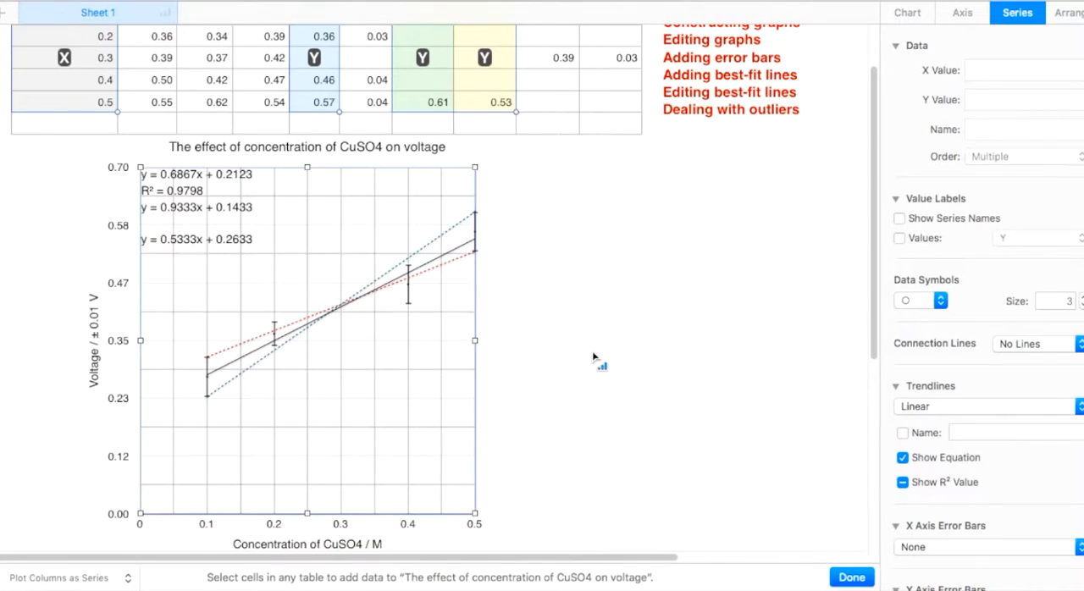
pyautogui.scroll(4, 596, 363)
pyautogui.moveTo(549, 98); pyautogui.dragTo(555, 191)
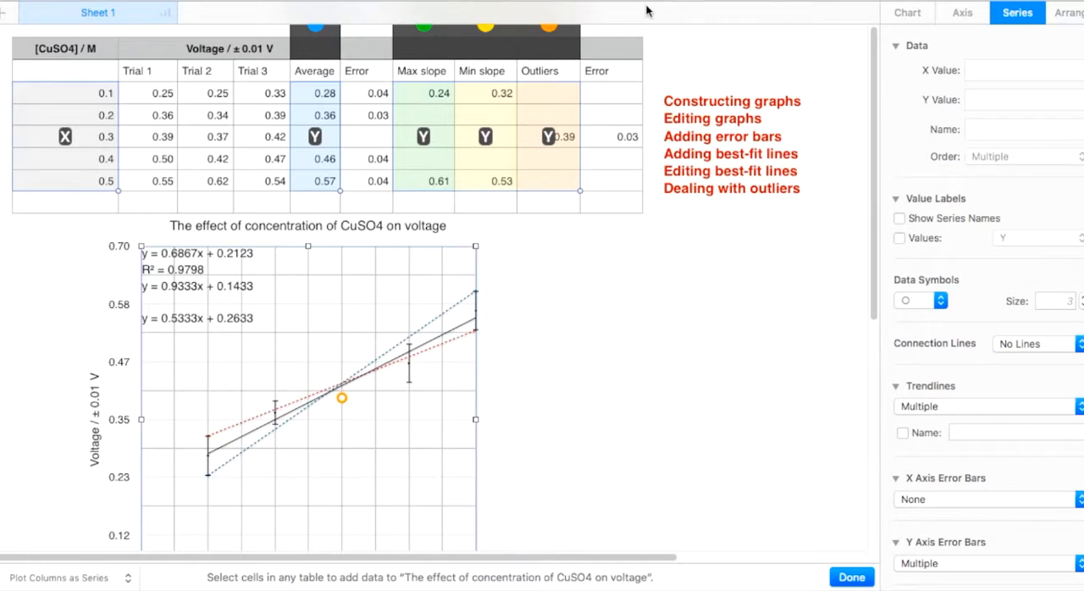
# Step: Format the Outliers series symbols with size 3, no stroke and a black fill
pyautogui.click(564, 43)
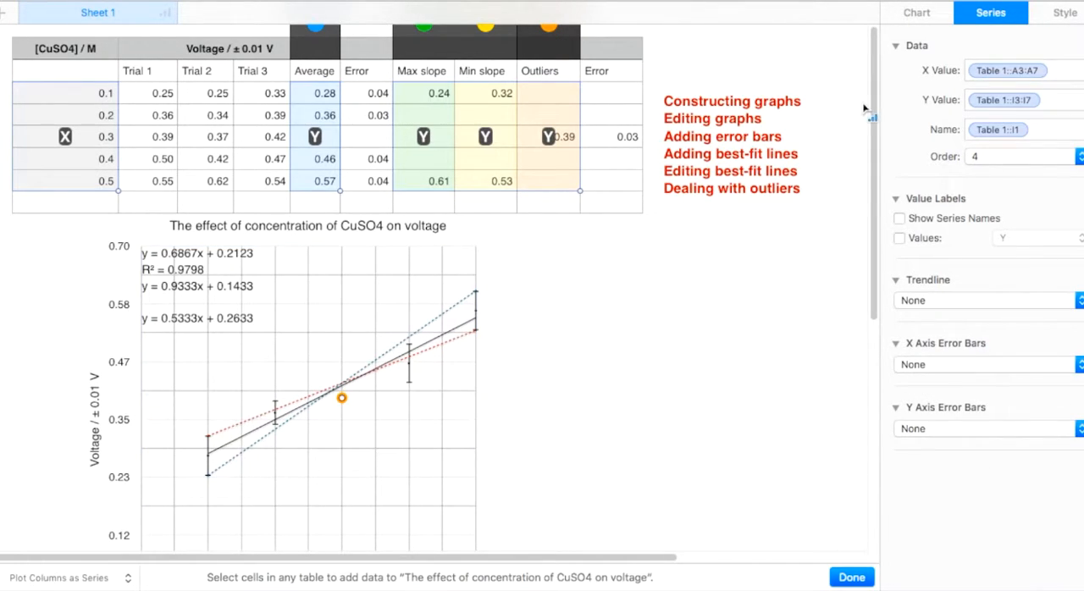
pyautogui.click(1066, 13)
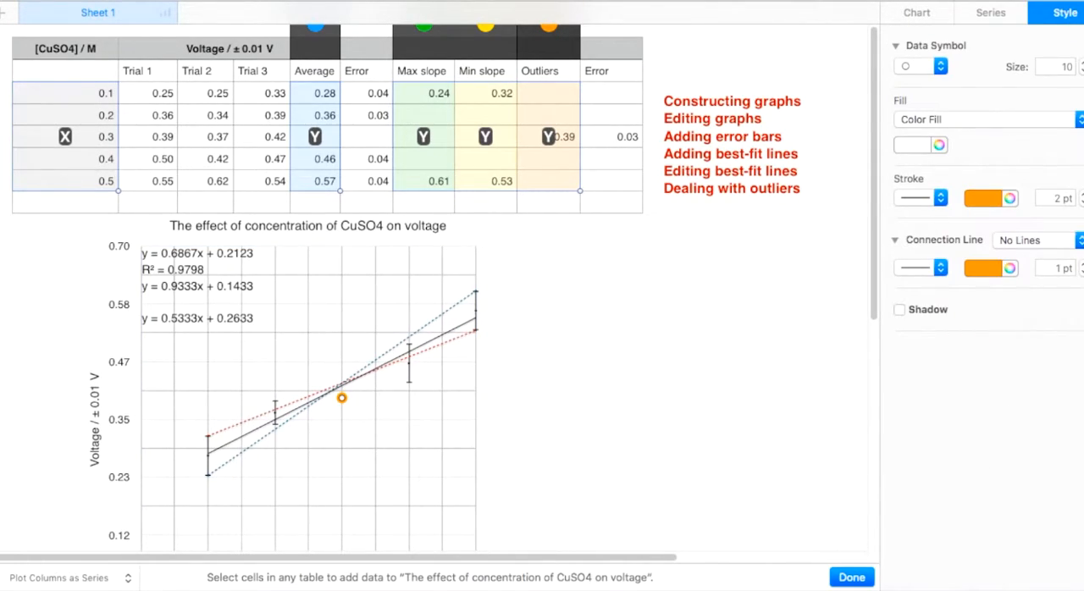
pyautogui.click(1081, 73)
pyautogui.click(940, 199)
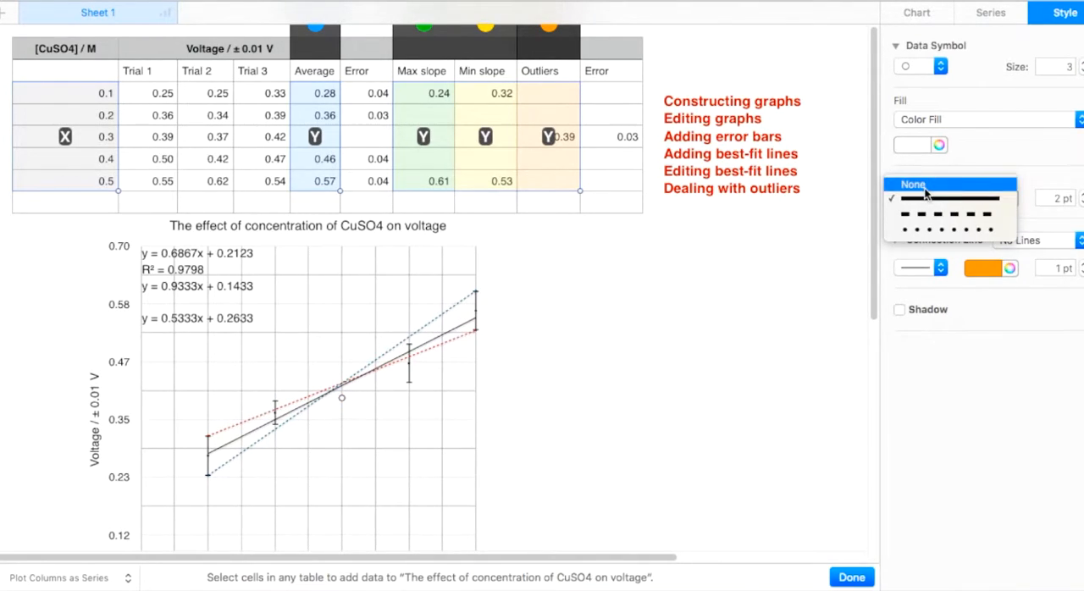
pyautogui.click(913, 184)
pyautogui.click(923, 146)
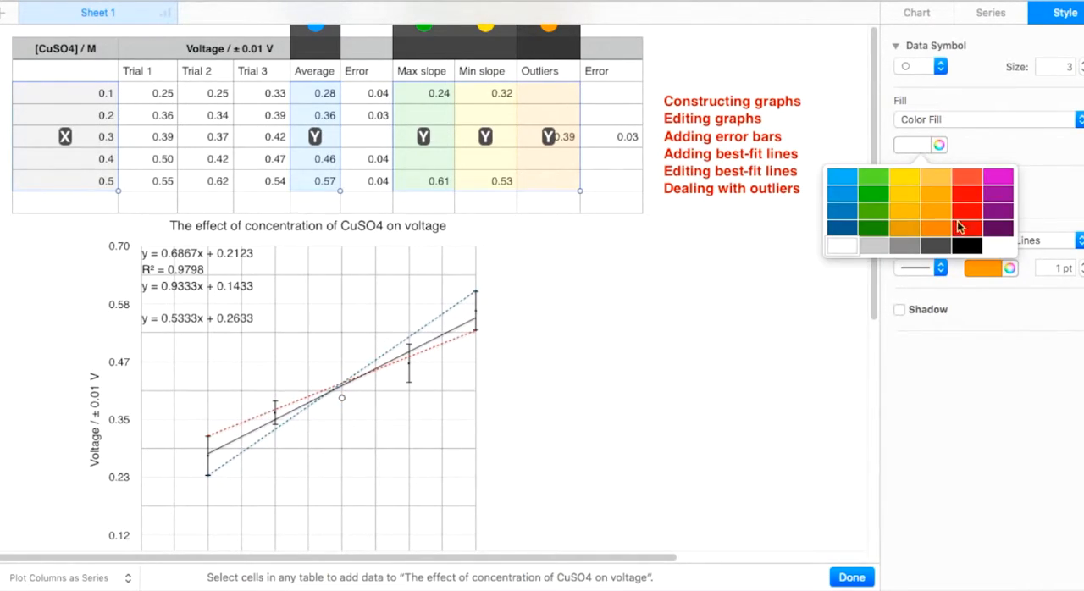
pyautogui.click(971, 246)
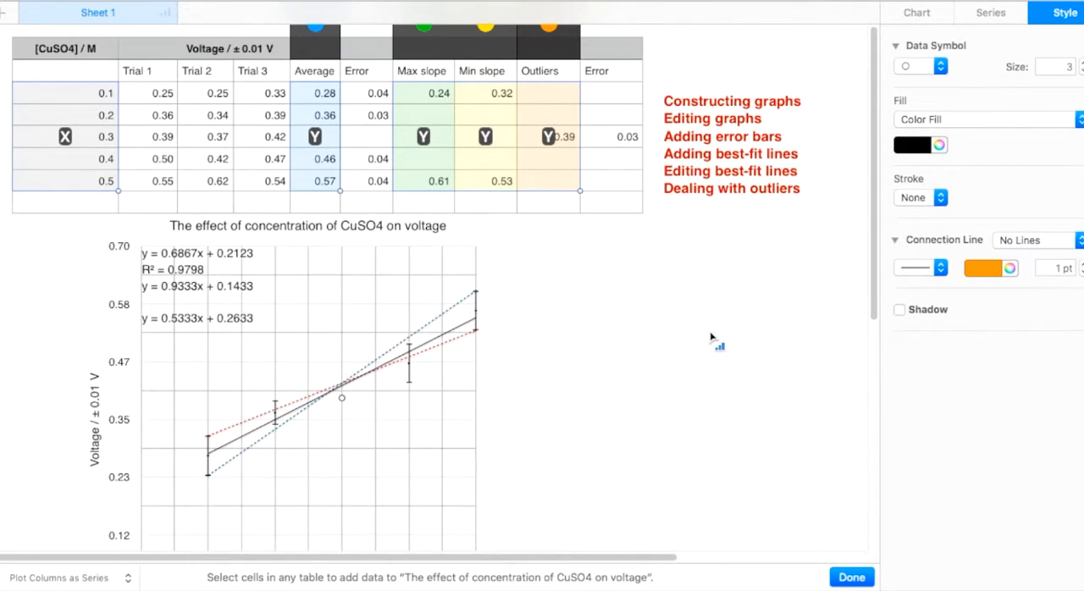
pyautogui.click(382, 339)
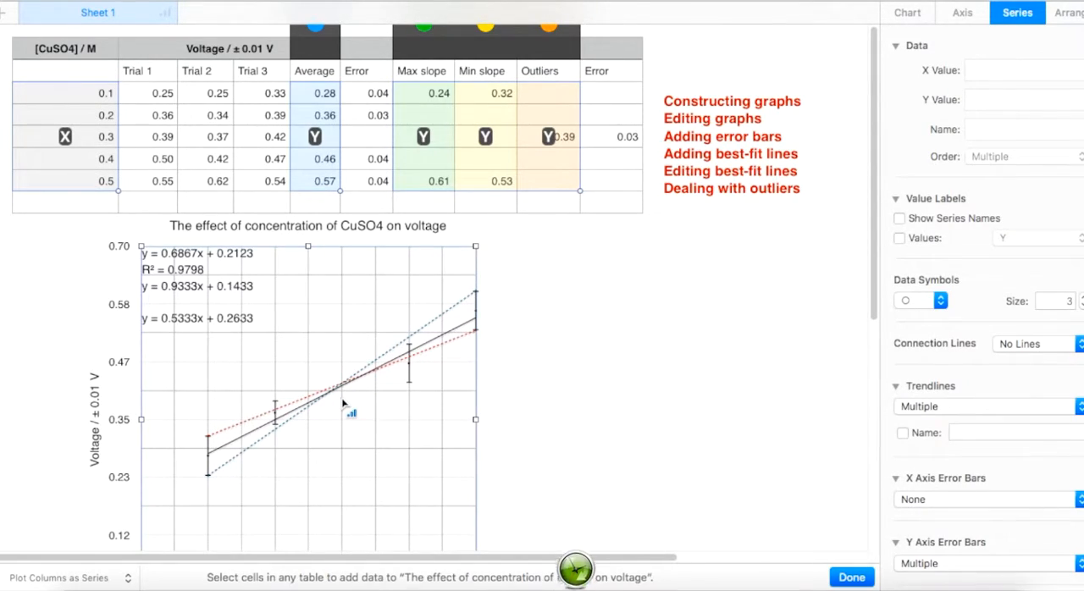
# Step: Give the Outliers series positive and negative Y axis error bars that use custom values
pyautogui.click(569, 49)
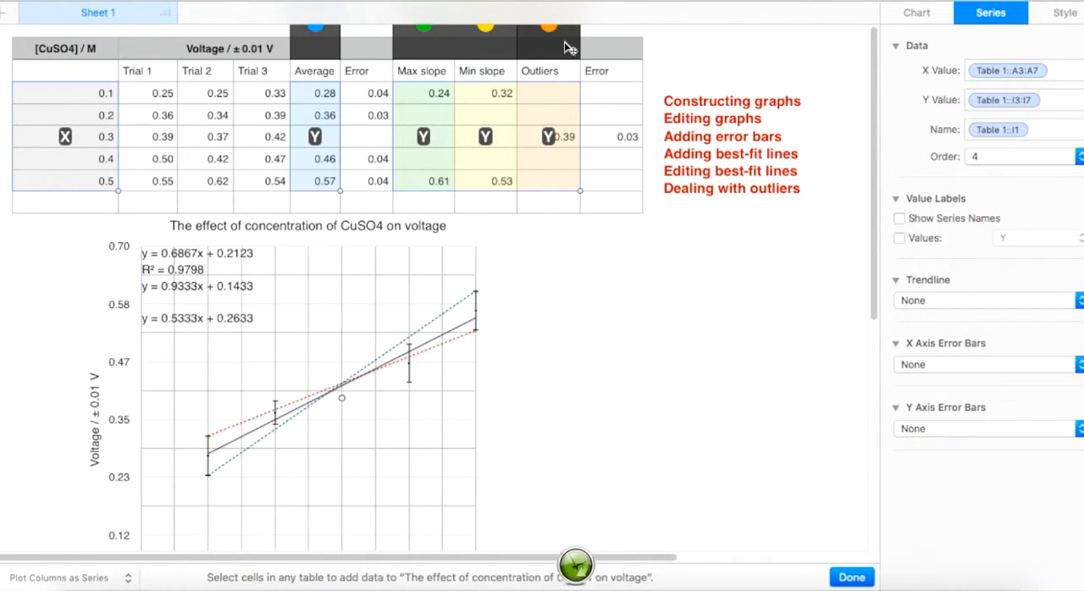
pyautogui.click(1059, 429)
pyautogui.click(1040, 443)
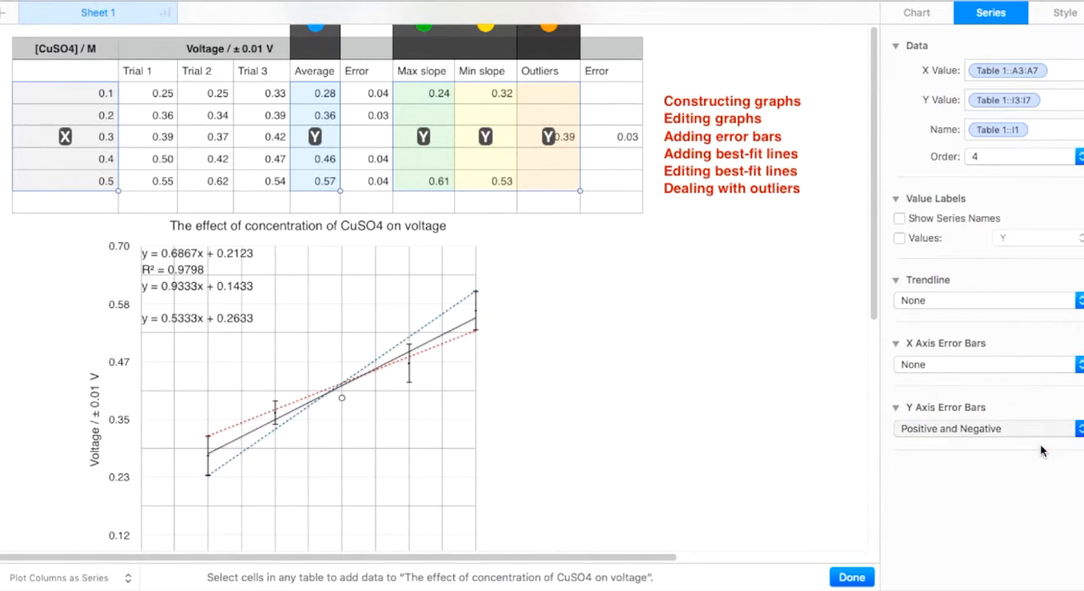
pyautogui.click(1023, 455)
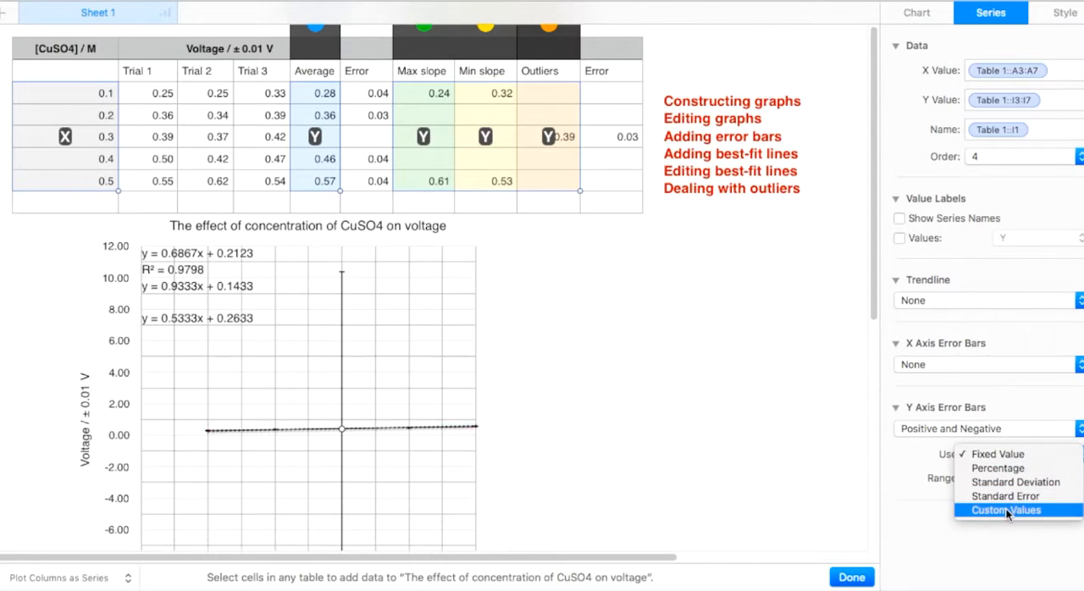
pyautogui.click(1004, 508)
# Step: Set both the positive and negative error values of the Outliers series to the Error column range J3:J8
pyautogui.click(982, 480)
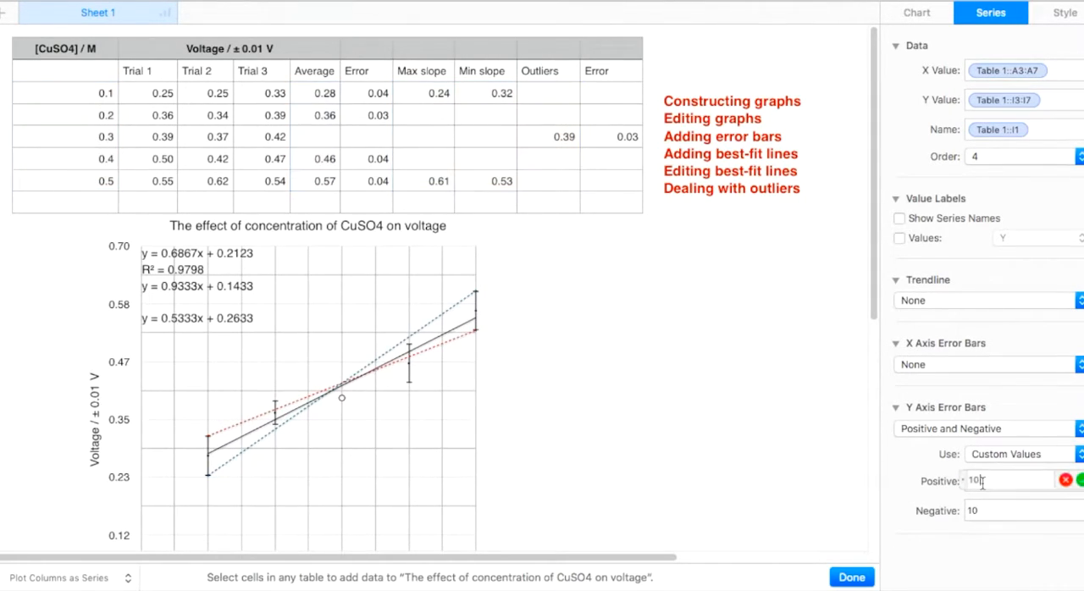
pyautogui.press('BackSpace')
pyautogui.press('BackSpace')
pyautogui.moveTo(619, 100); pyautogui.dragTo(617, 203)
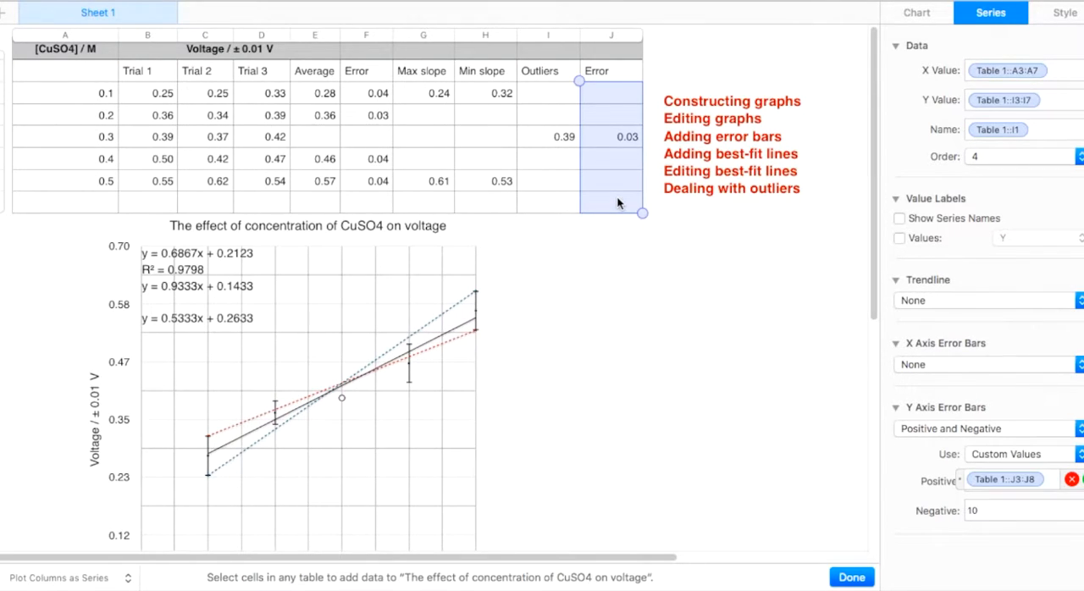
pyautogui.click(998, 510)
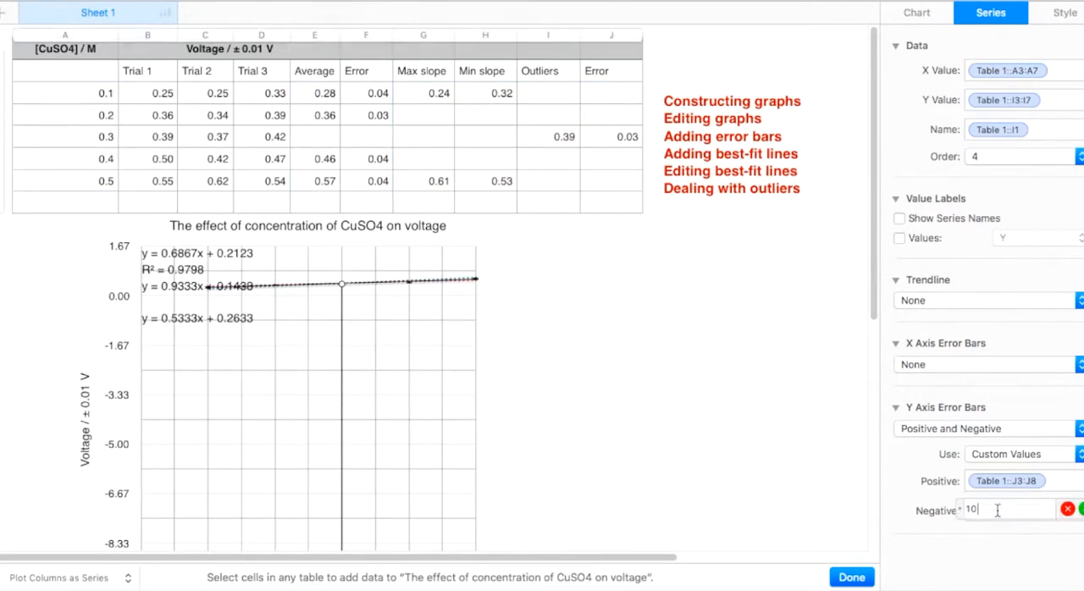
pyautogui.click(625, 92)
pyautogui.moveTo(625, 91); pyautogui.dragTo(626, 199)
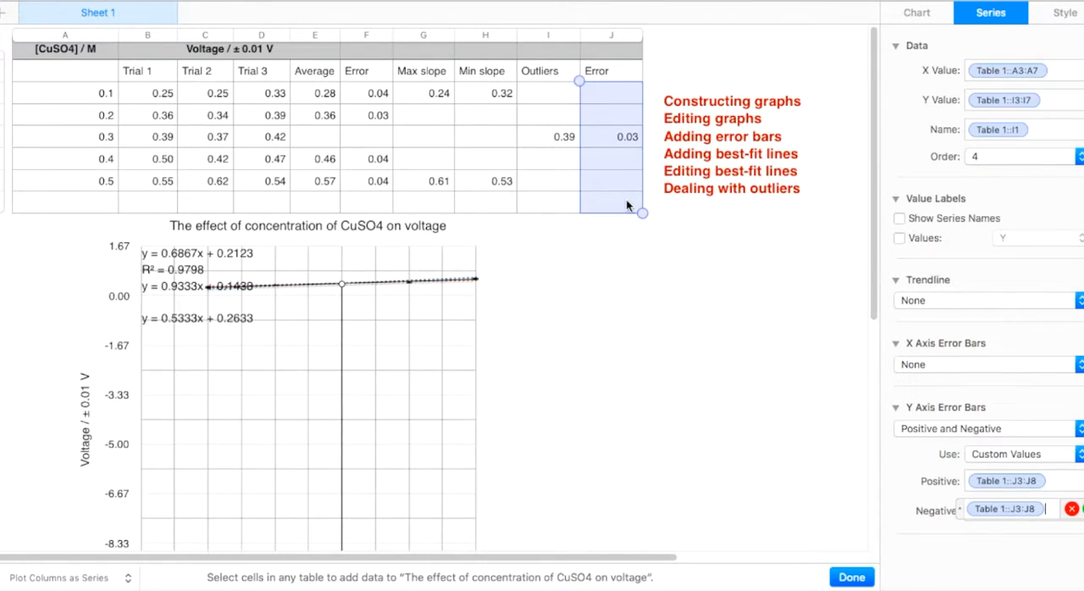
pyautogui.click(697, 412)
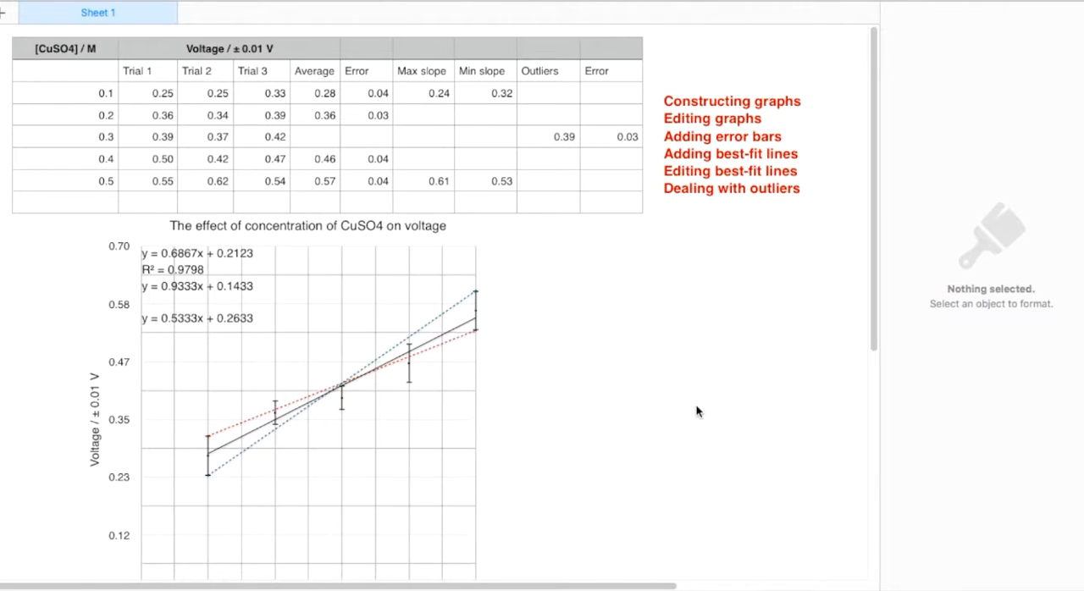
# Step: Move the chart rightward on the sheet so its plot sits beneath the Average to last Error columns
pyautogui.scroll(-3, 697, 412)
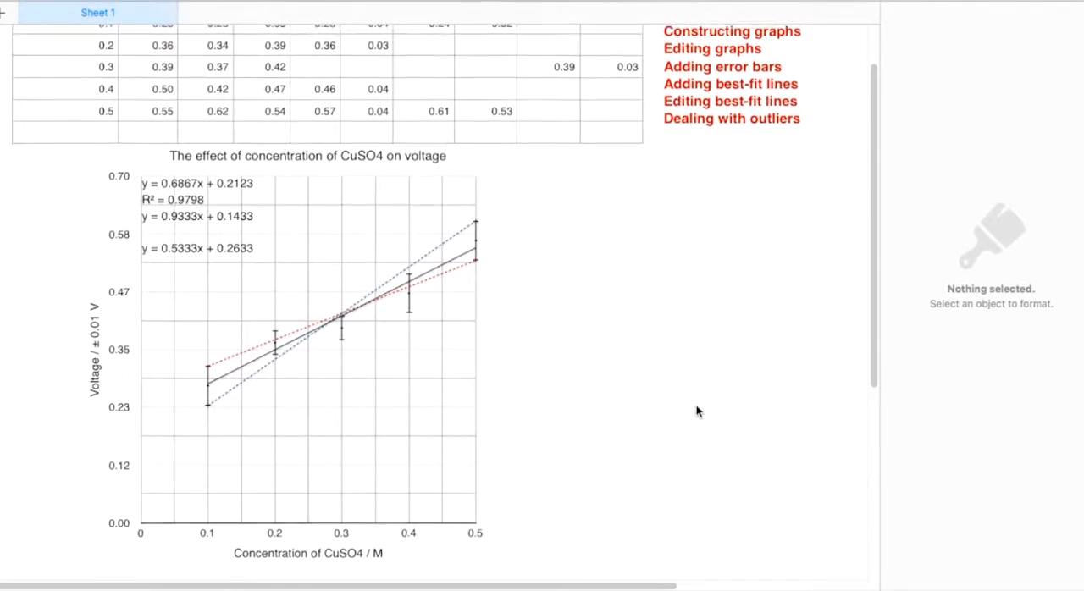
pyautogui.moveTo(316, 213); pyautogui.dragTo(476, 222)
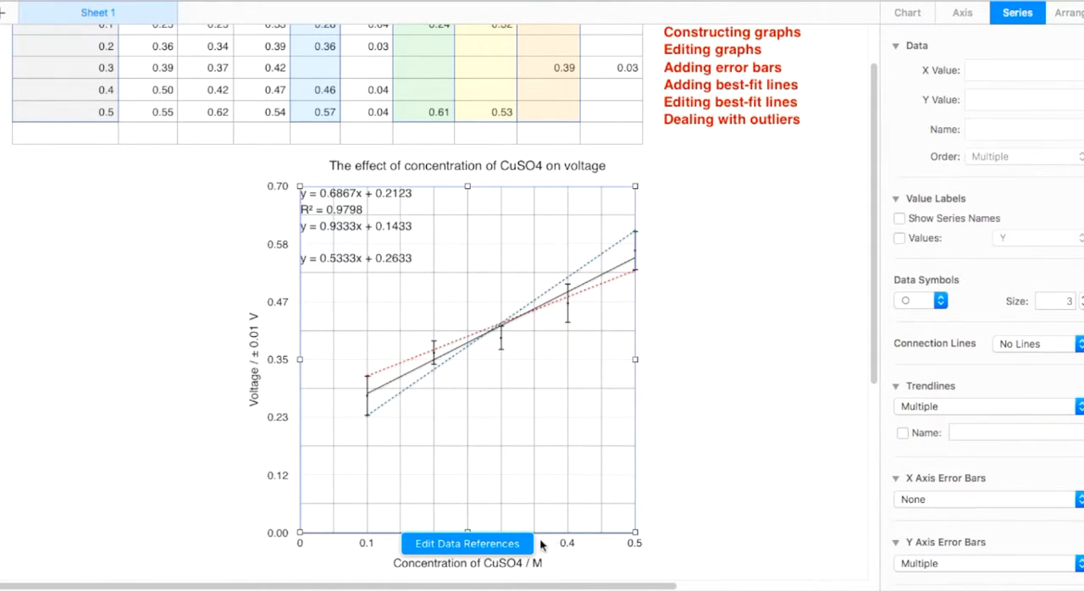
pyautogui.click(740, 458)
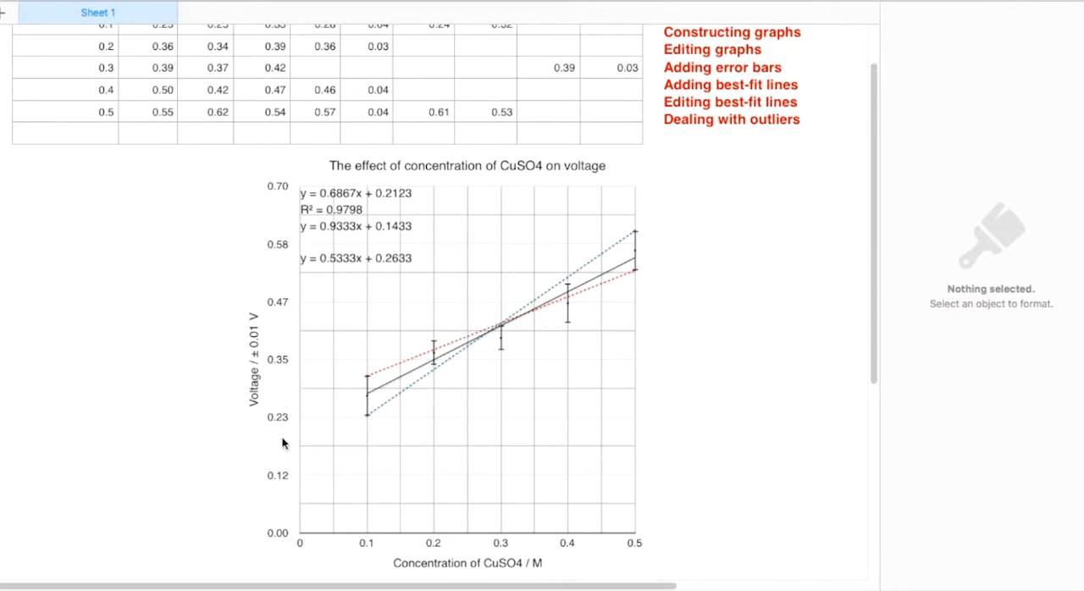
# Step: Set the number of major steps on the chart's Y value axis to 7
pyautogui.click(366, 314)
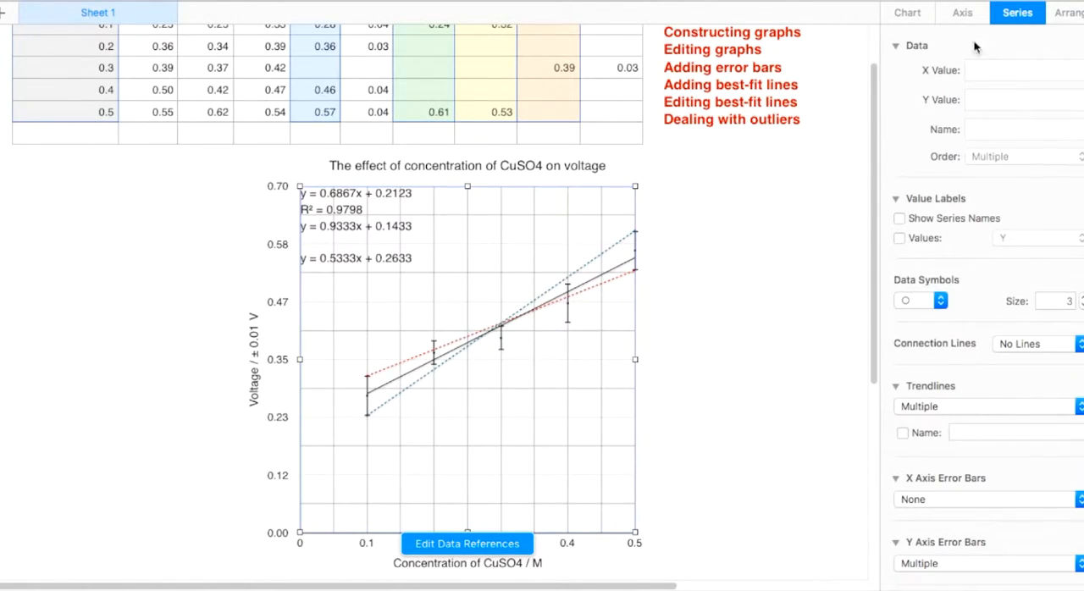
pyautogui.click(959, 15)
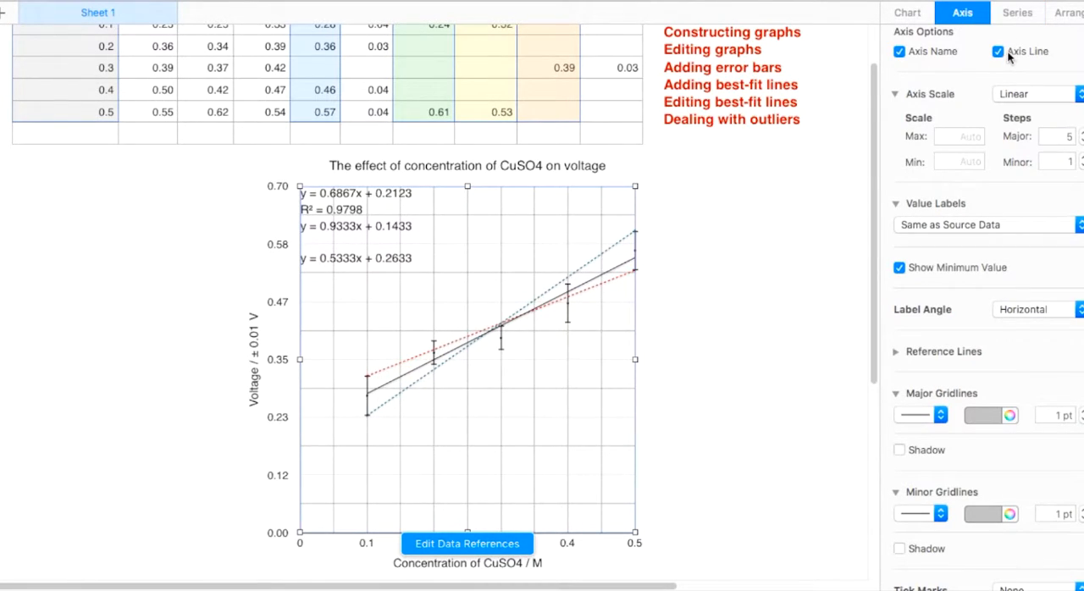
pyautogui.scroll(3, 1023, 26)
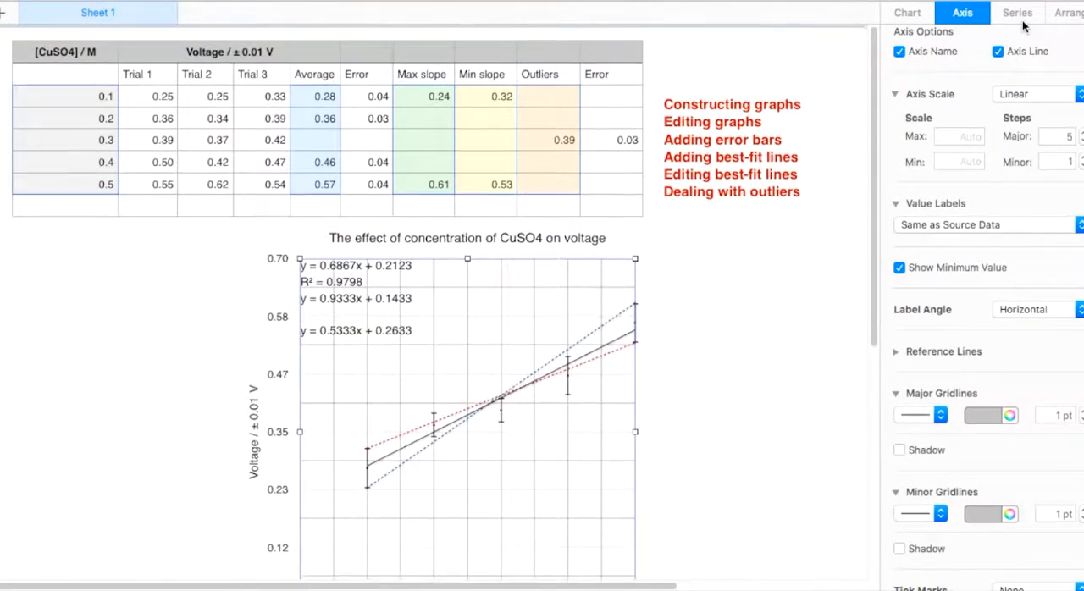
pyautogui.scroll(3, 1025, 109)
pyautogui.click(1023, 41)
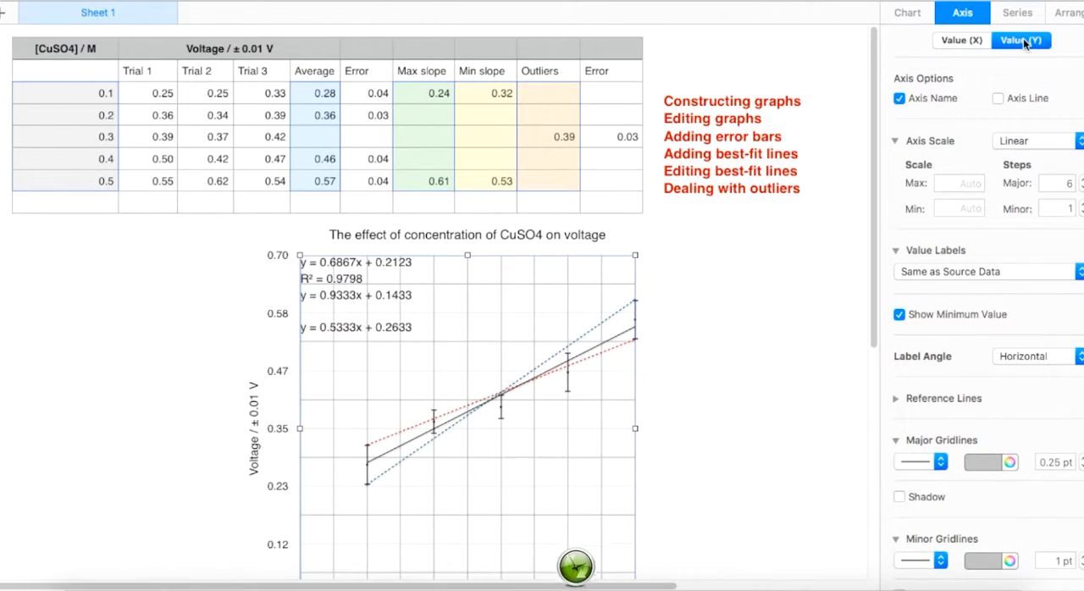
pyautogui.click(1080, 179)
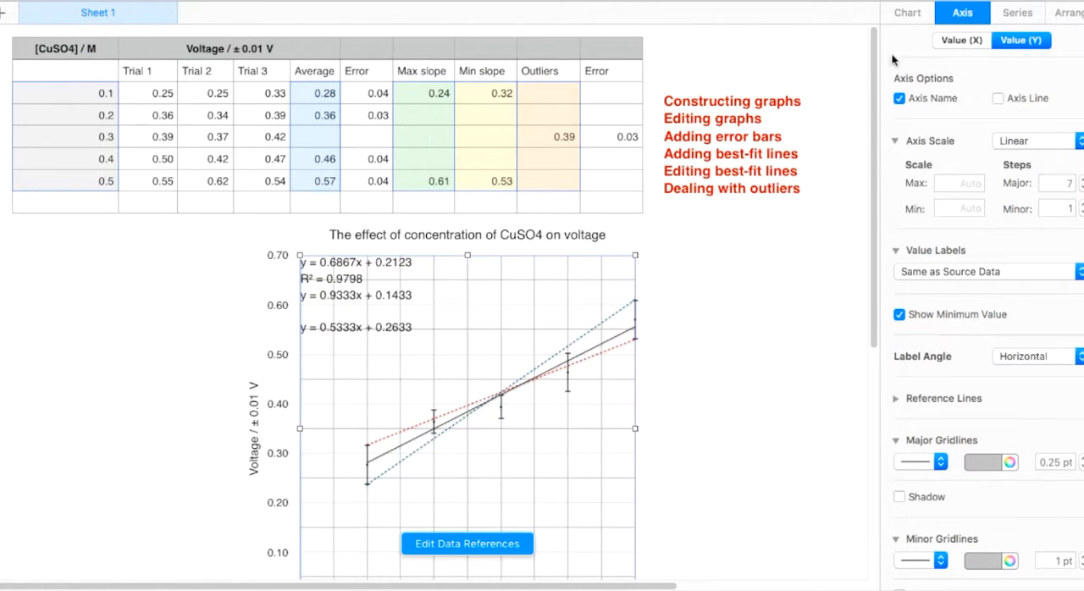
pyautogui.click(757, 345)
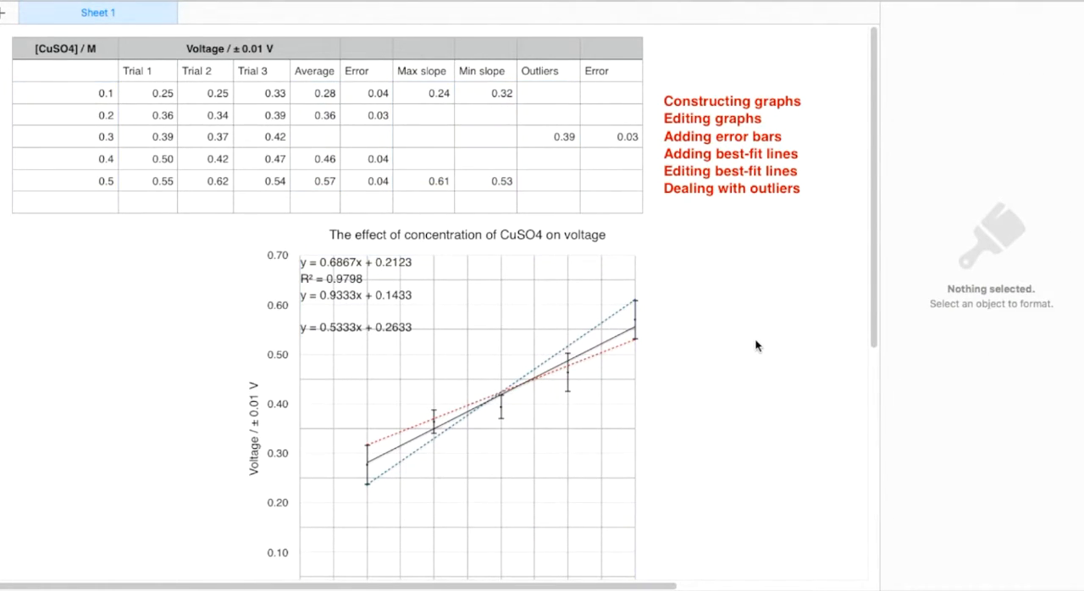
pyautogui.scroll(-3, 757, 344)
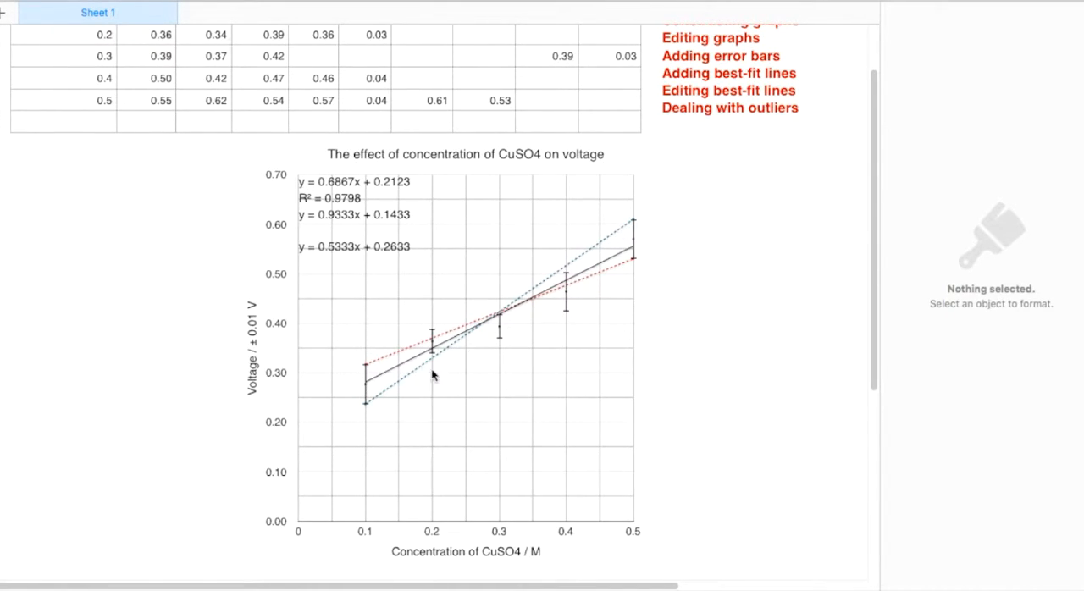
pyautogui.scroll(3, 564, 225)
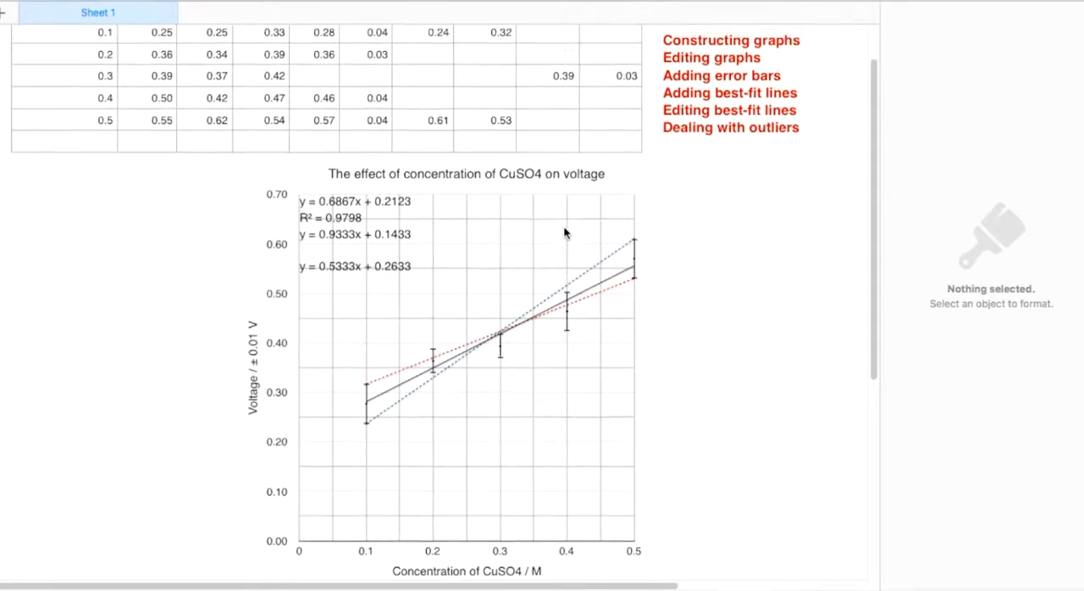